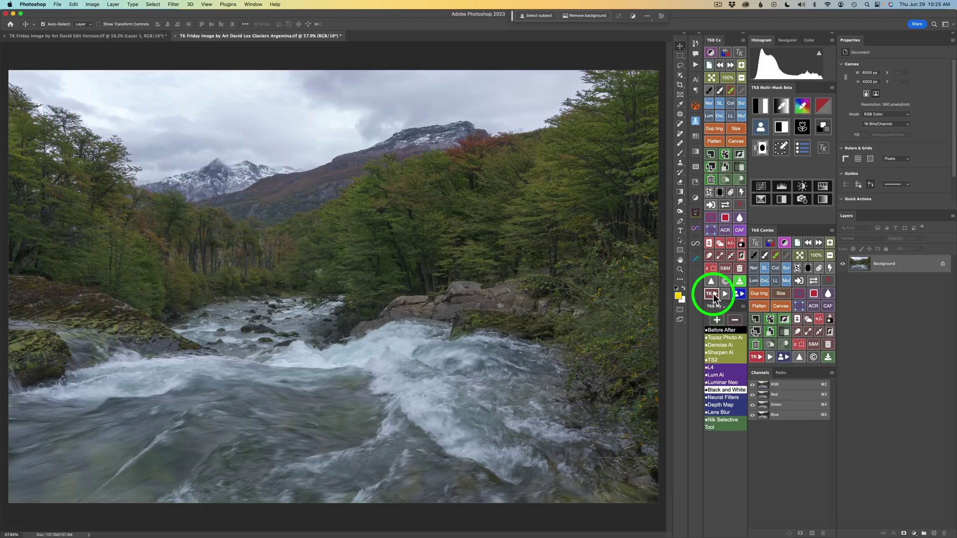
Step: Display the TK actions list, select the sky automatically and save the selection as a new channel named Sky
left_click(713, 294)
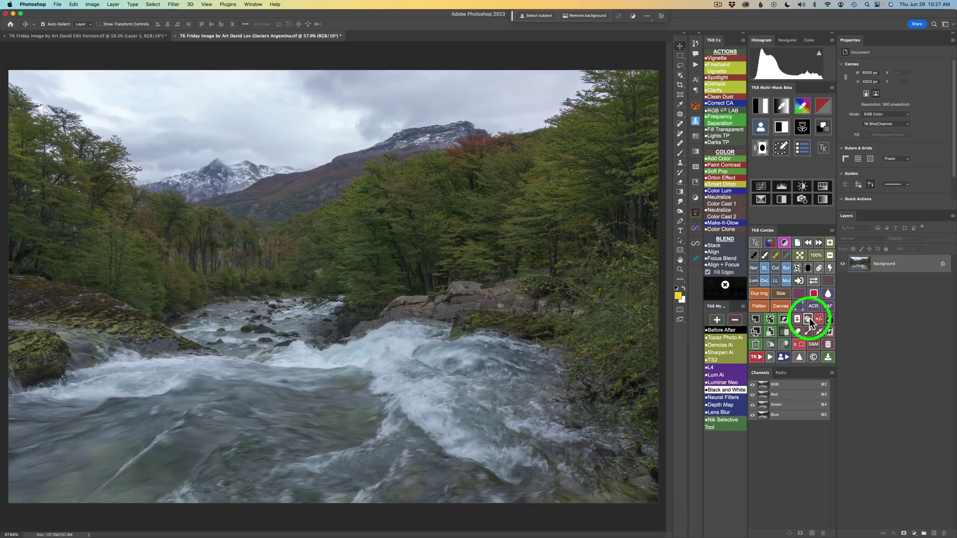
left_click(809, 318)
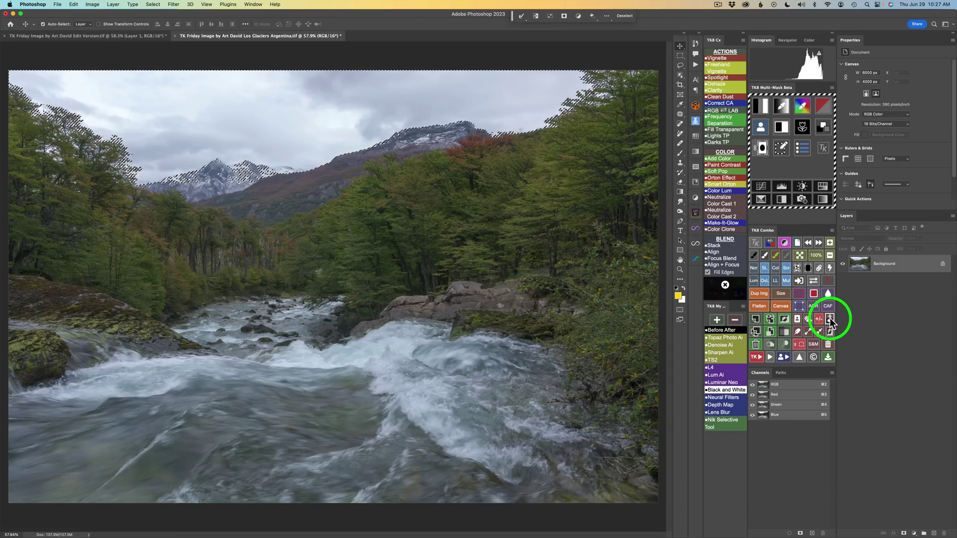
left_click(830, 320)
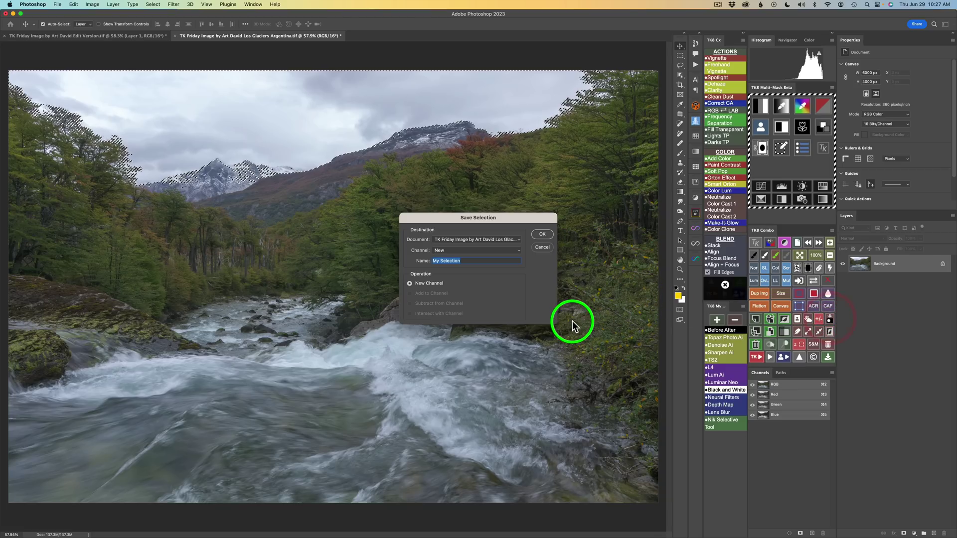
type("Sky")
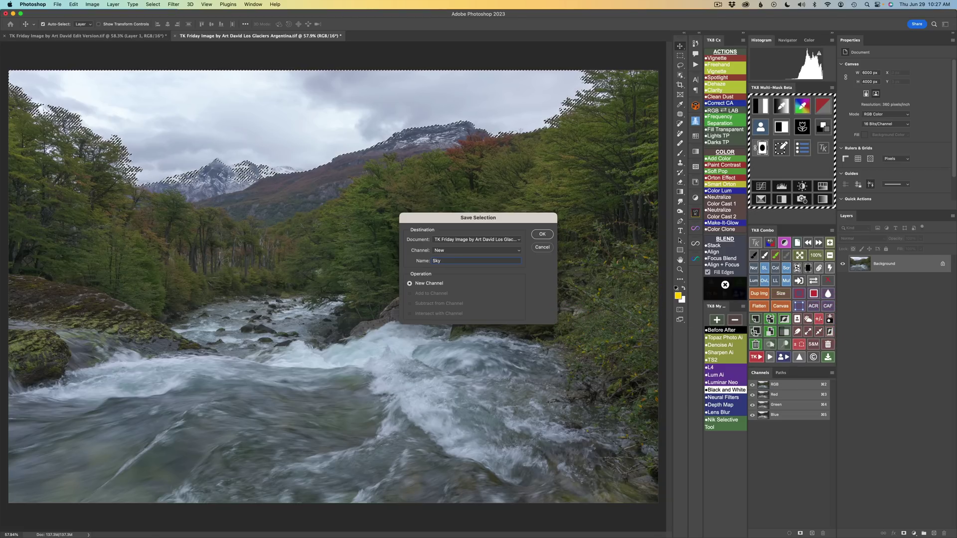
left_click(544, 235)
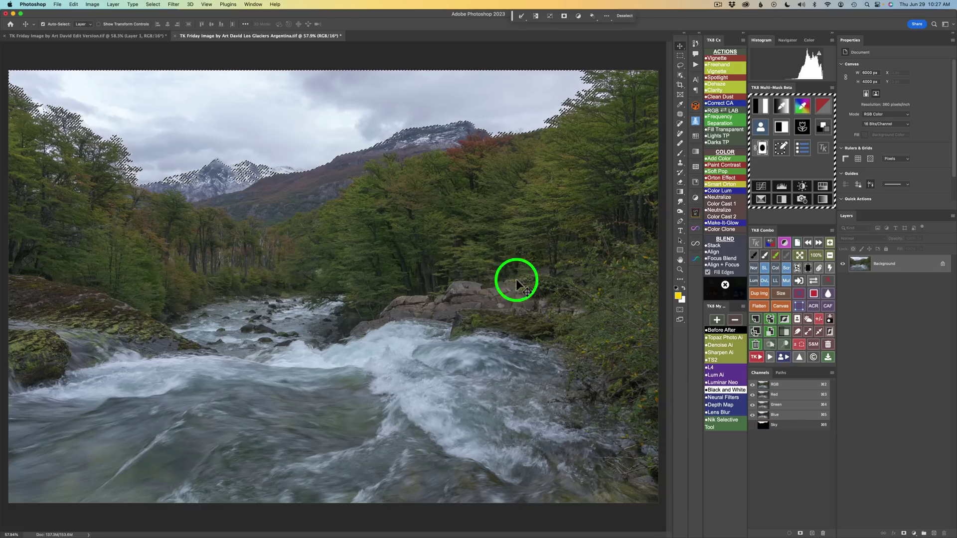
Step: Invert the sky selection and save it as a new channel named Foreground
left_click(830, 331)
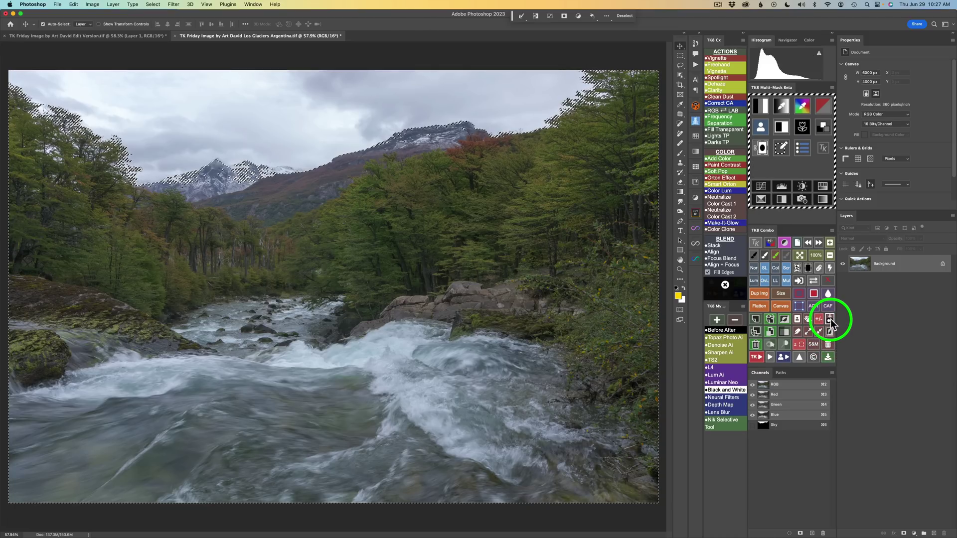
left_click(829, 320)
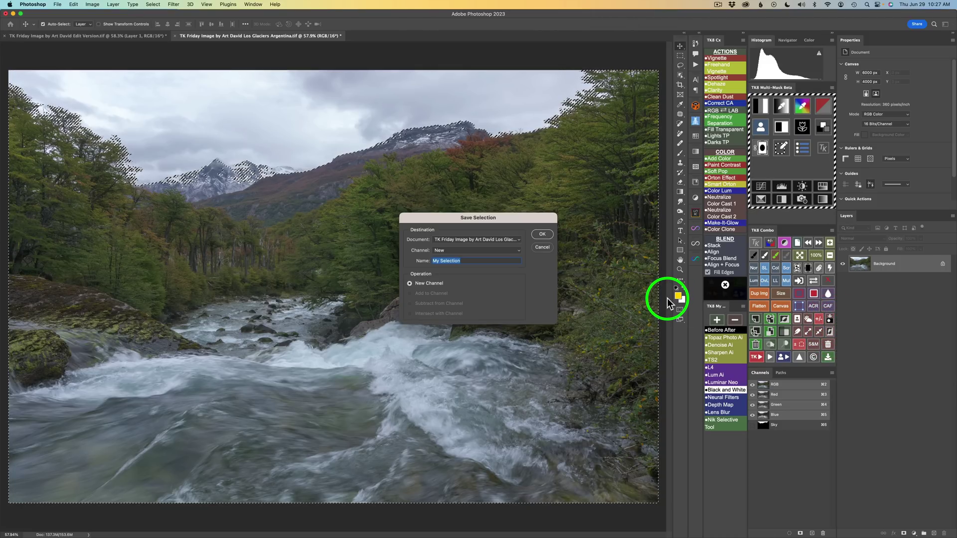
type("Foreground")
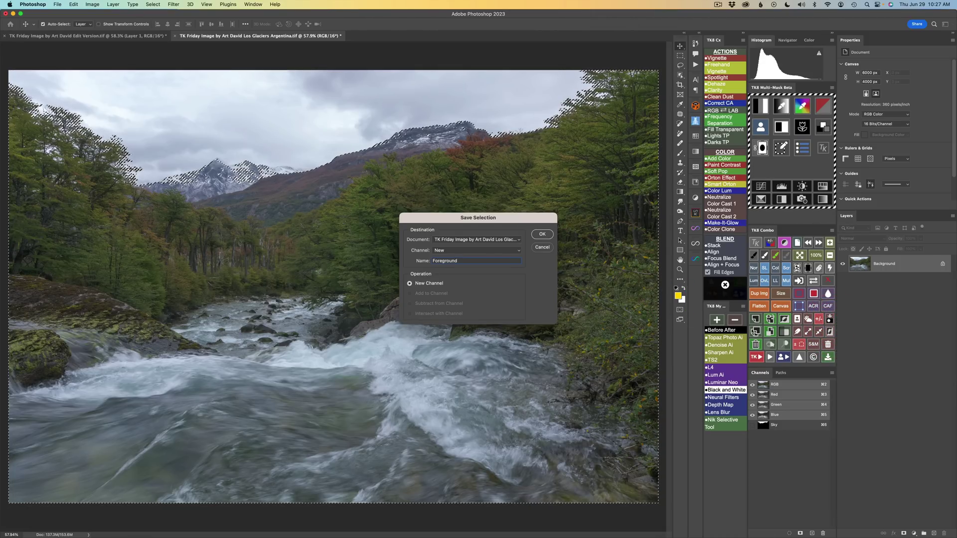
left_click(541, 234)
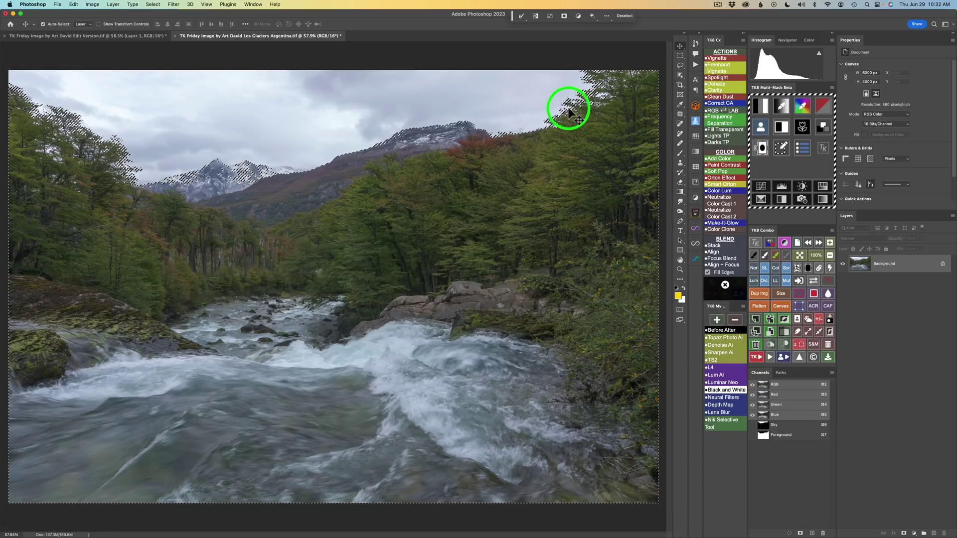
Step: Load the saved Foreground channel as a mask and start a multiply (×) mask calculation with it
left_click(761, 128)
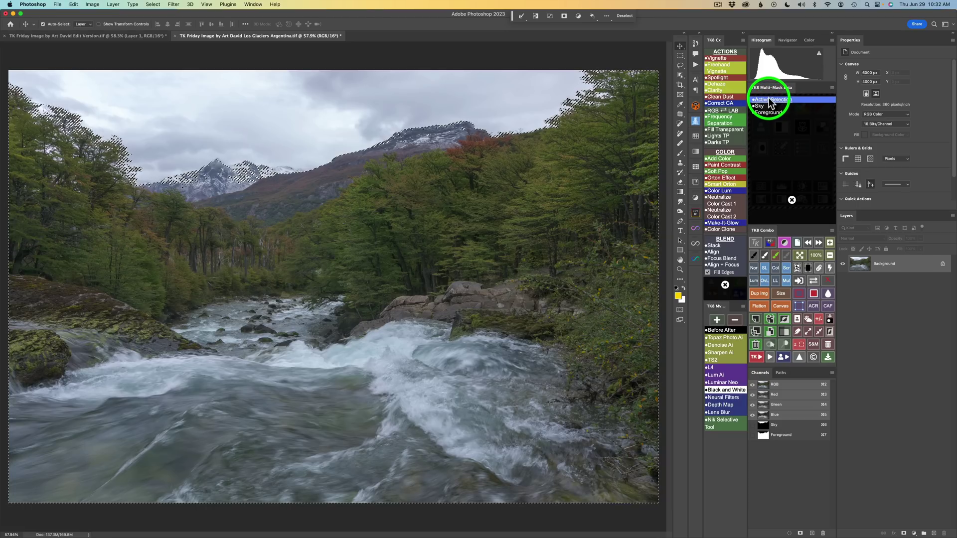
left_click(769, 113)
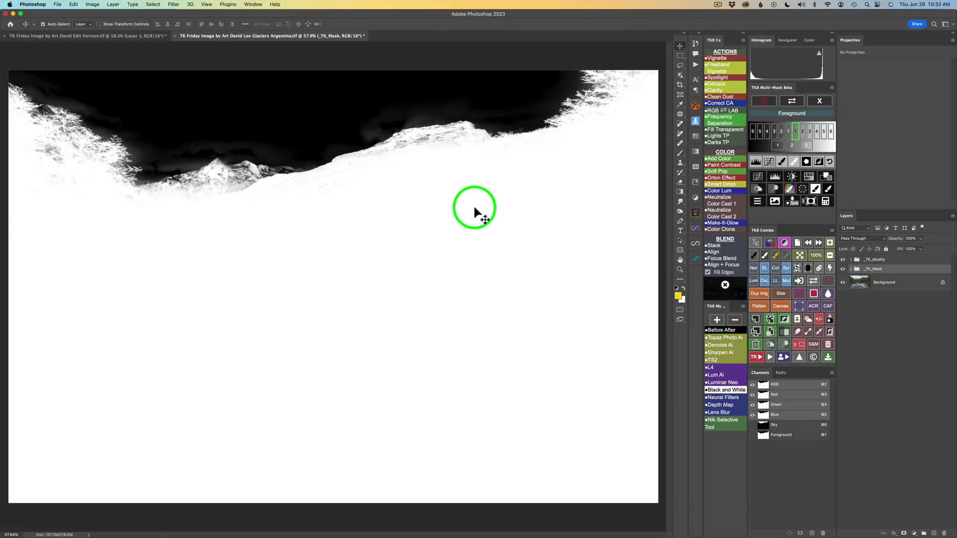
left_click(826, 202)
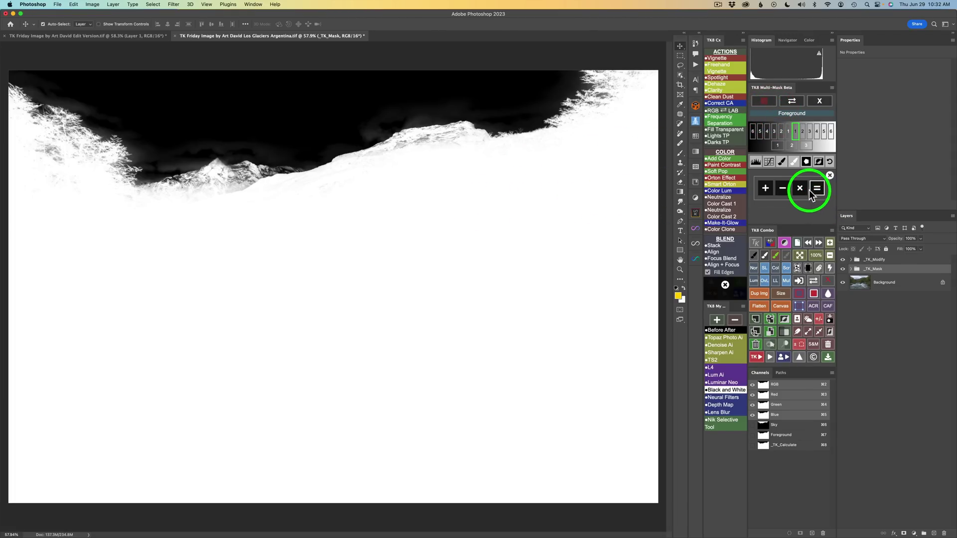
left_click(800, 192)
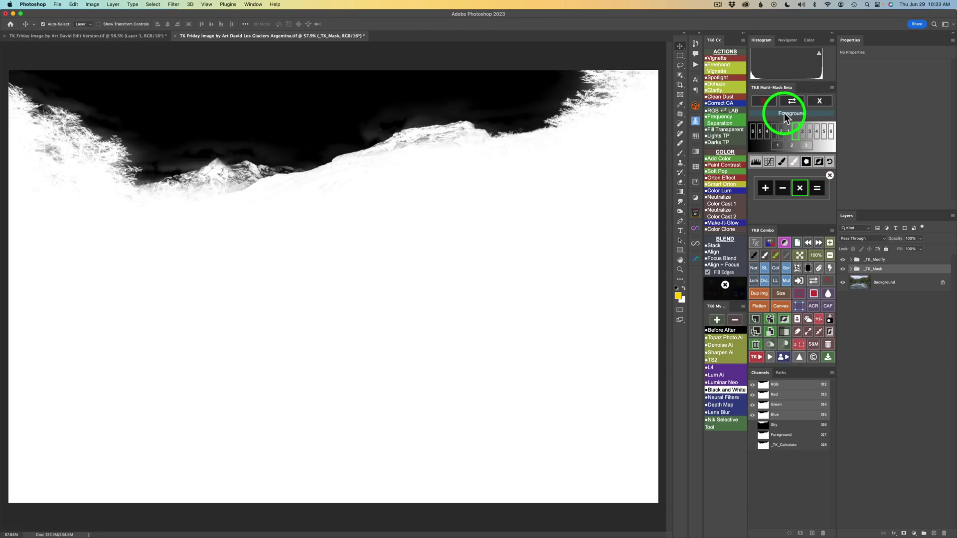
Step: Complete the calculation with an RGB midtones 3 luminosity mask and output the result to a Color Grading layer
left_click(821, 102)
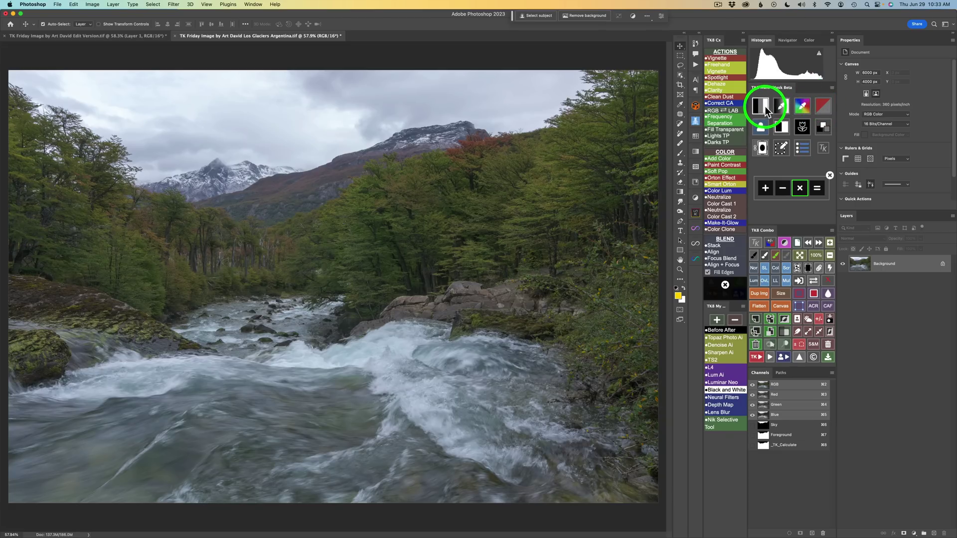
left_click(764, 104)
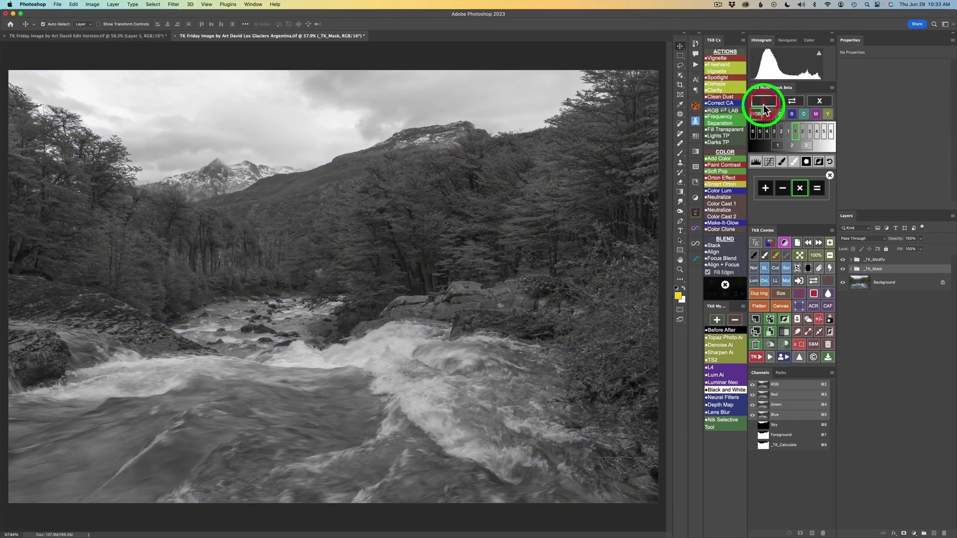
left_click(806, 145)
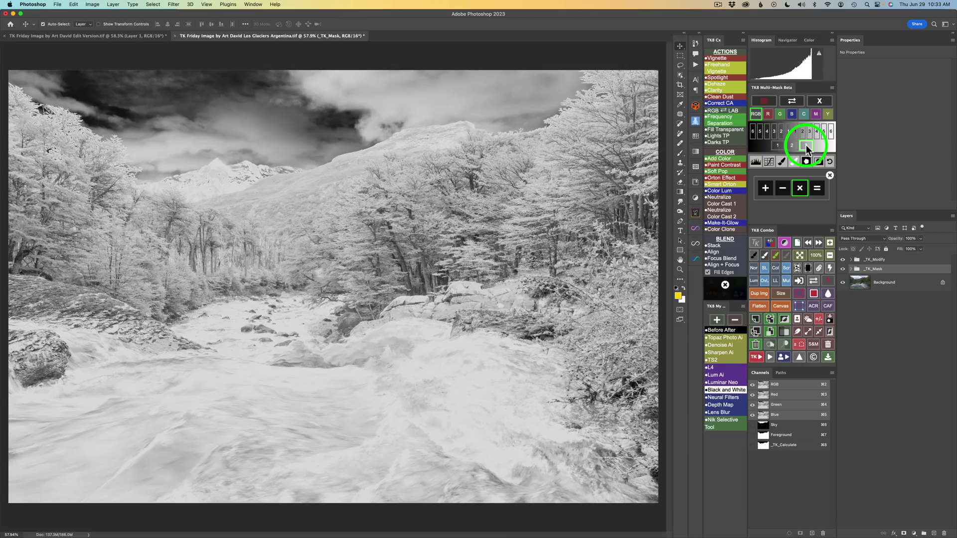
left_click(818, 187)
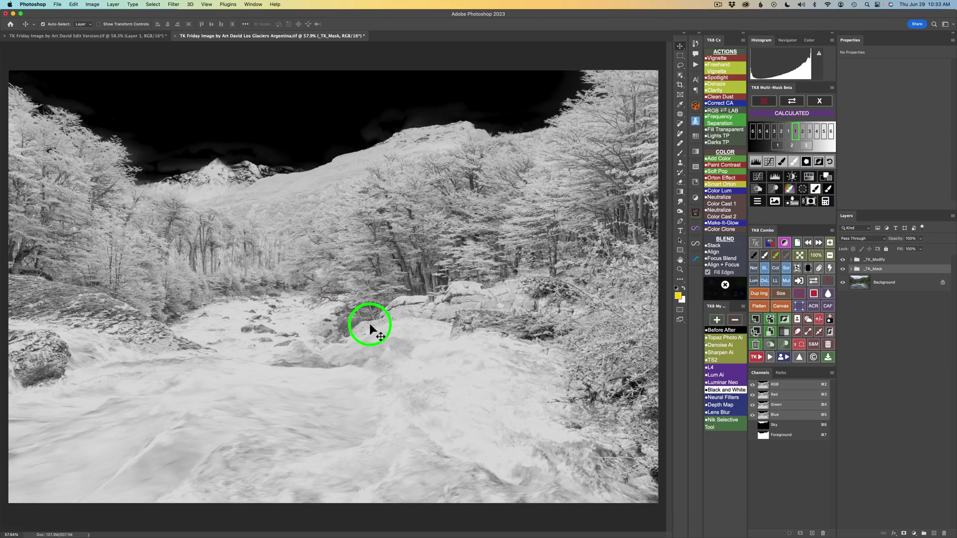
left_click(825, 177)
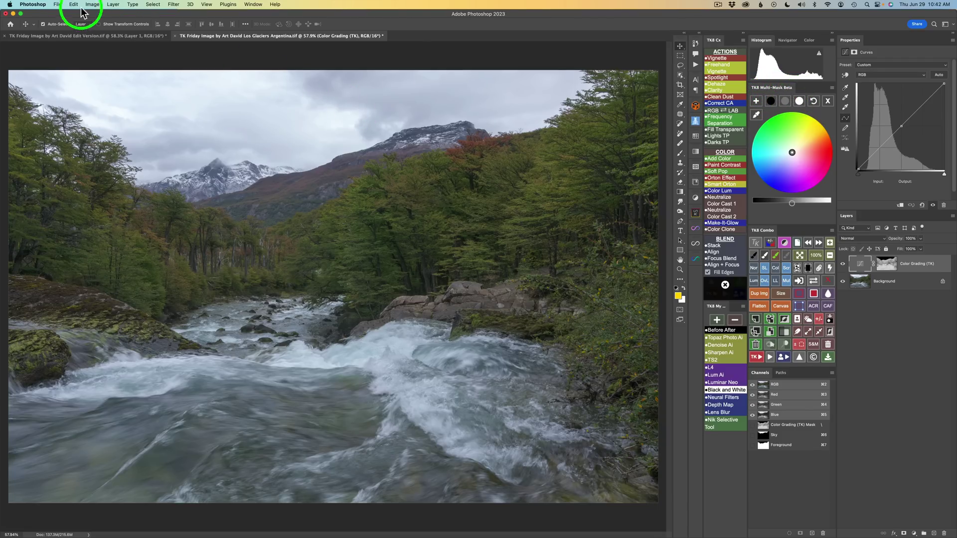
Step: View the Photoshop version information
left_click(37, 5)
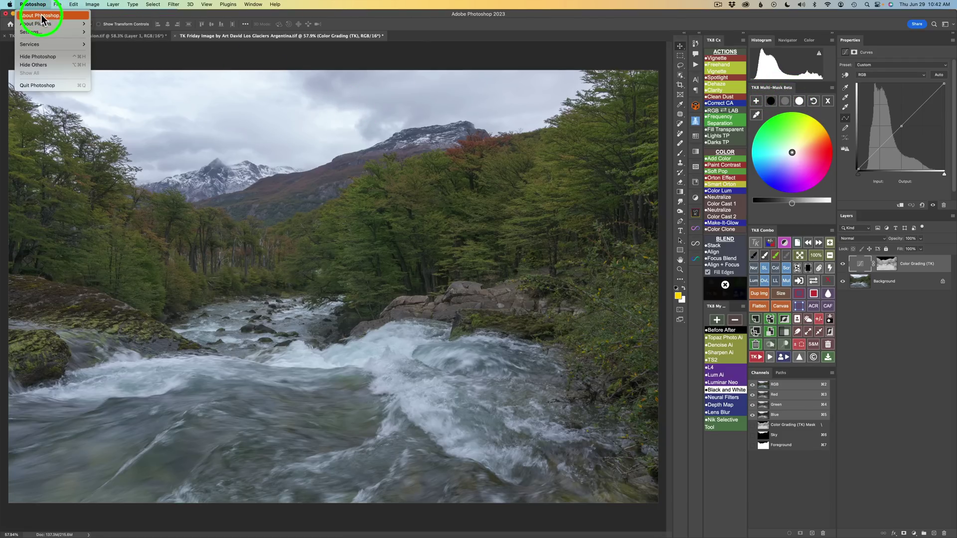
left_click(41, 16)
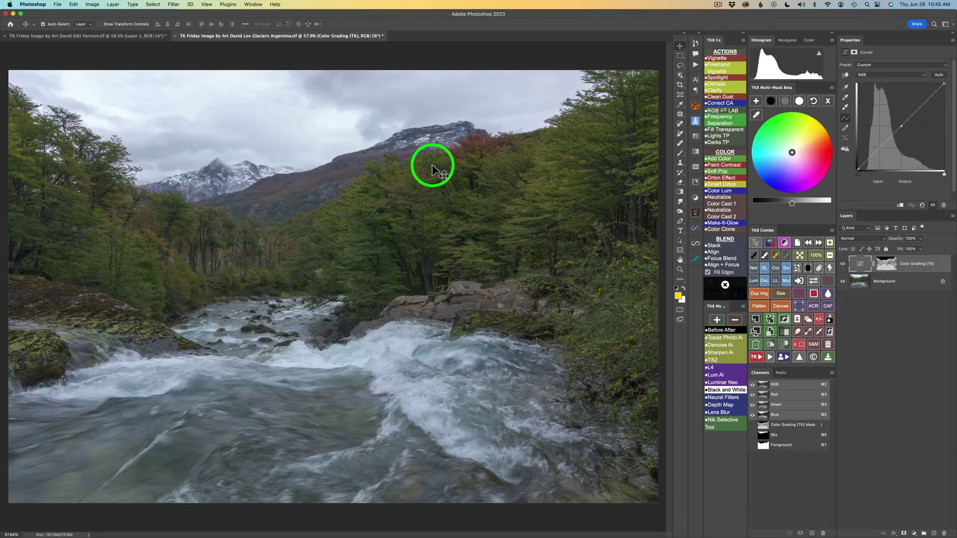
Step: Raise the Color Grading layer's midtone brightness to 35 and darken its shadows to hex 1c1c1c
left_click(803, 141)
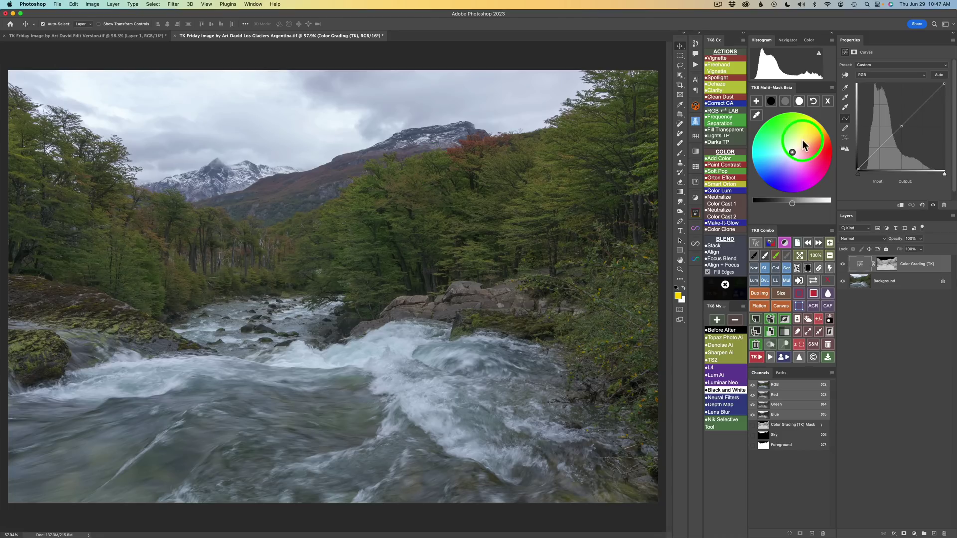
left_click(786, 102)
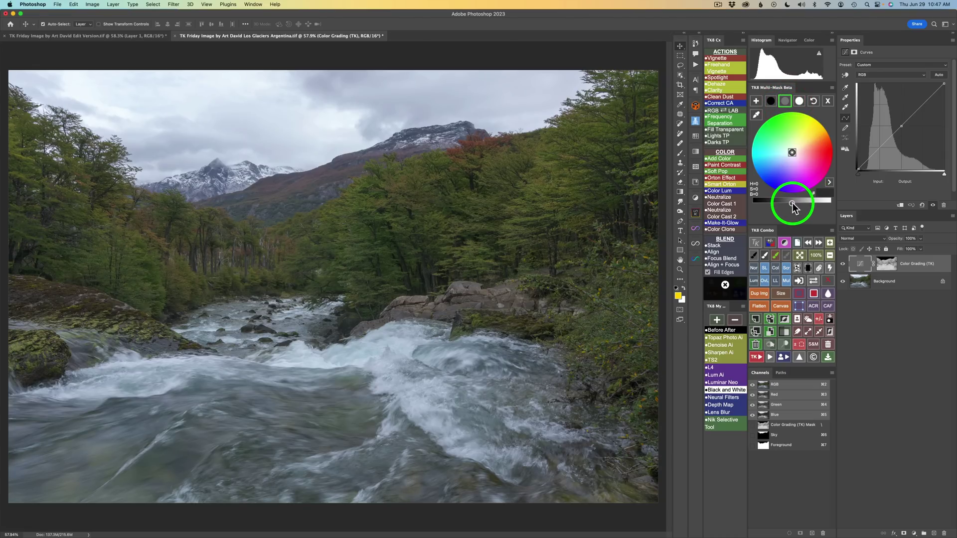
left_click_drag(794, 208, 814, 202)
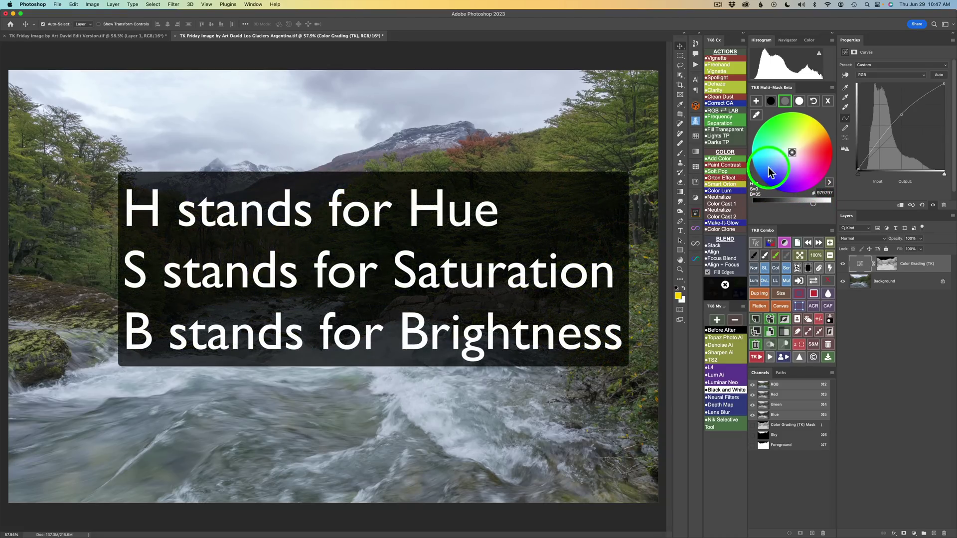
left_click(770, 100)
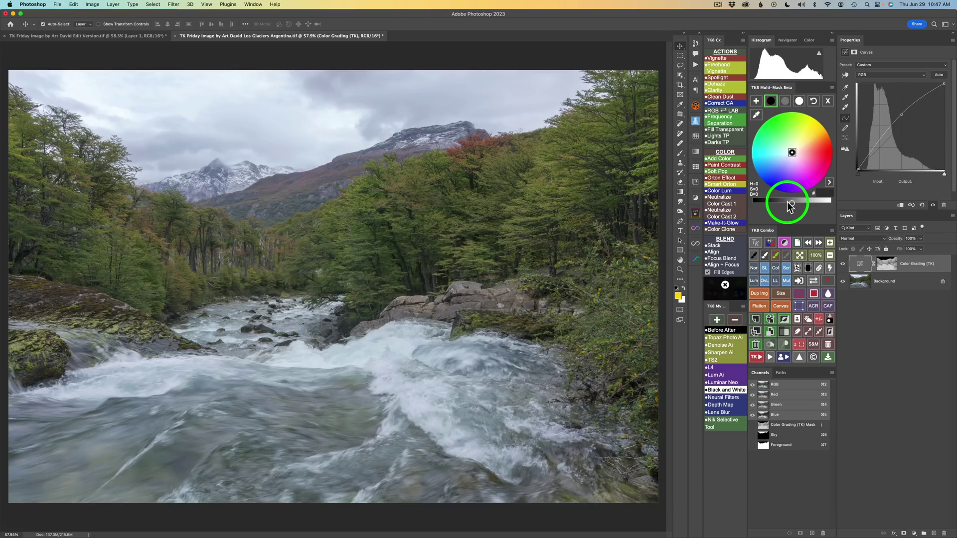
left_click_drag(792, 206, 779, 207)
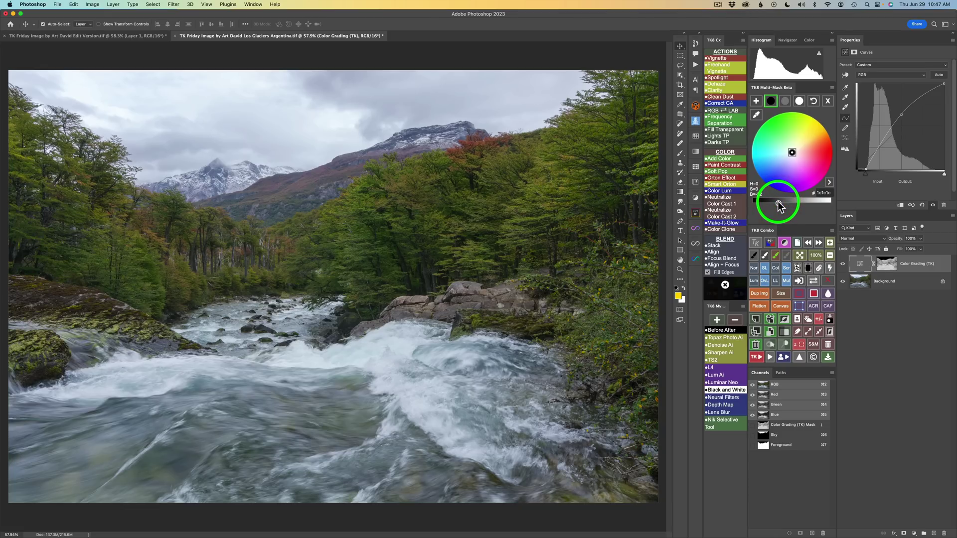
Step: Raise the Color Grading layer's highlight brightness to 33 and compare the image with the layer off and on
left_click(797, 100)
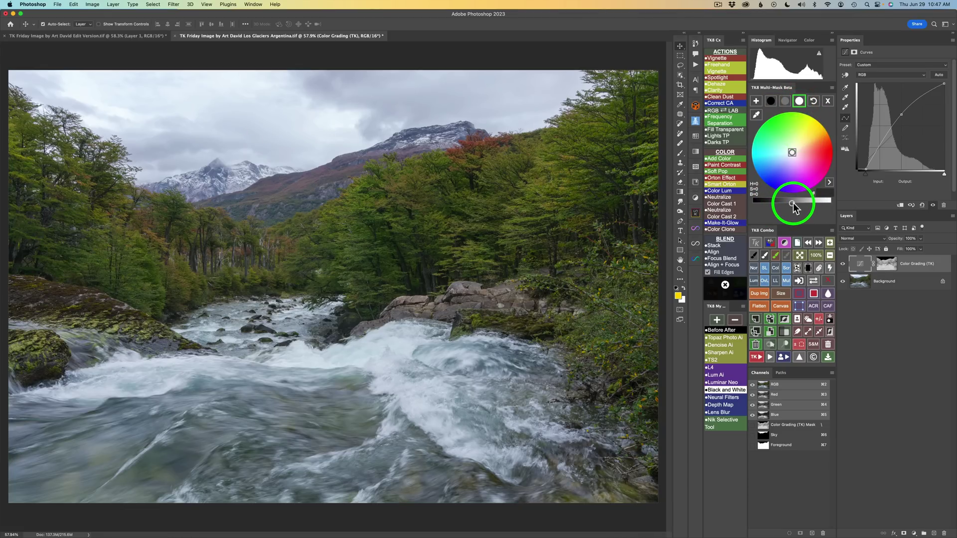
left_click_drag(792, 205, 812, 204)
left_click(814, 204)
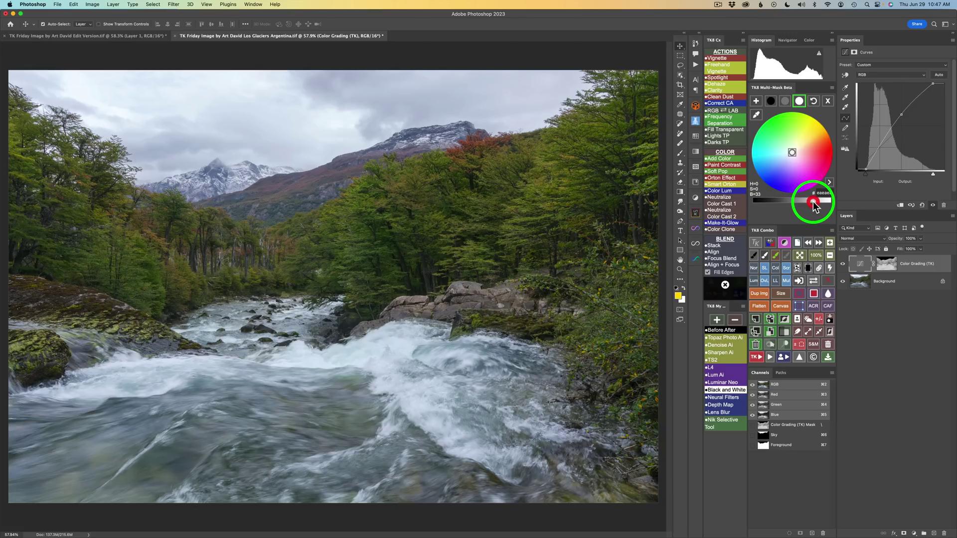
left_click(843, 264)
left_click(842, 267)
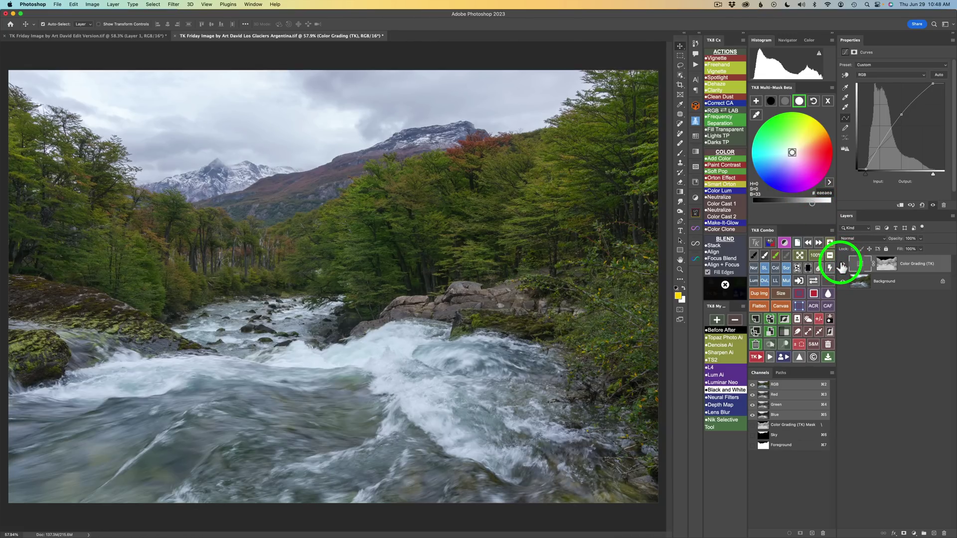
Step: Tint the Color Grading layer's midtones a warm tone using hex color 978b71
left_click(784, 102)
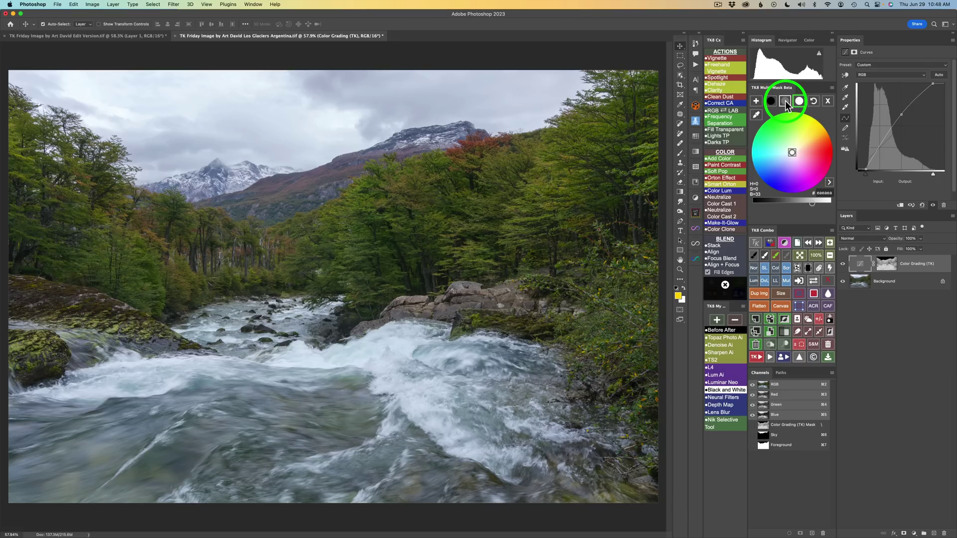
left_click(785, 102)
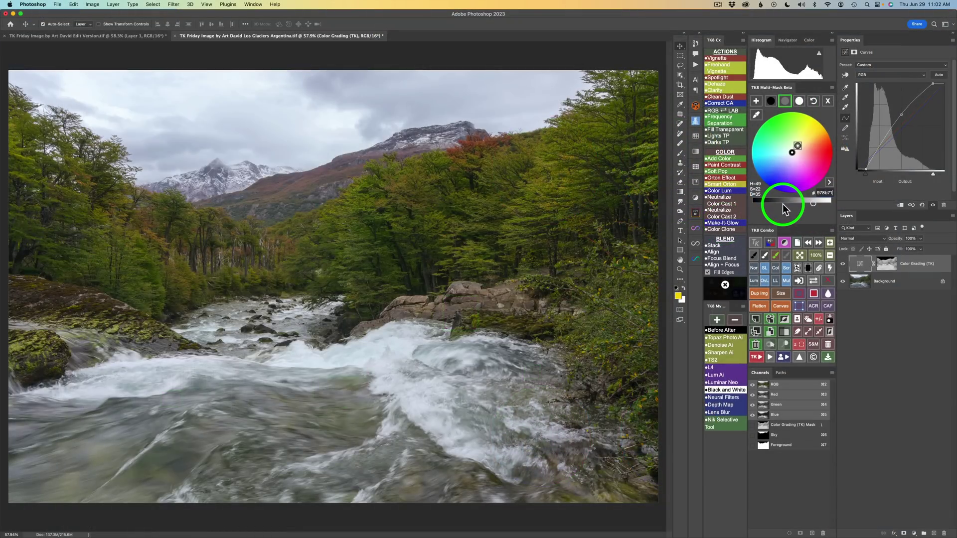
double_click(824, 194)
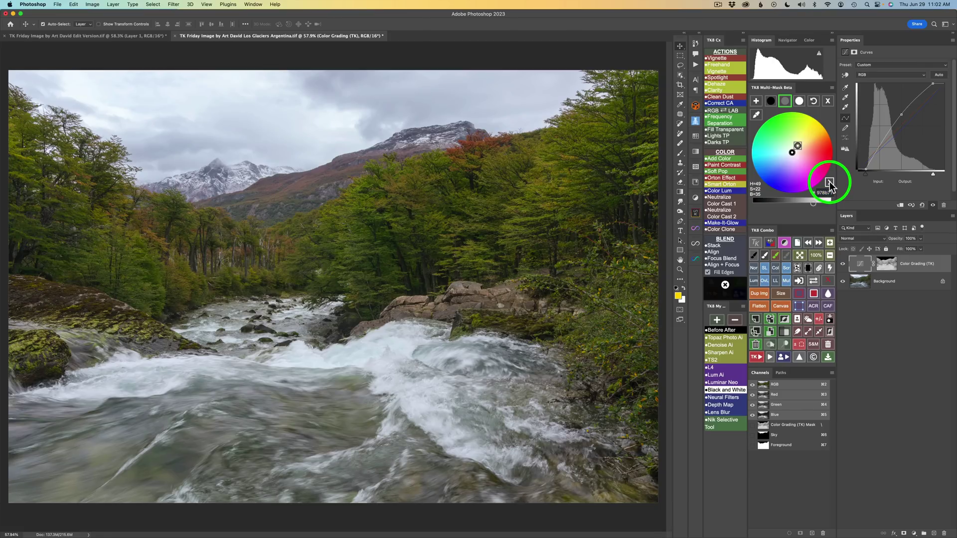
left_click(829, 182)
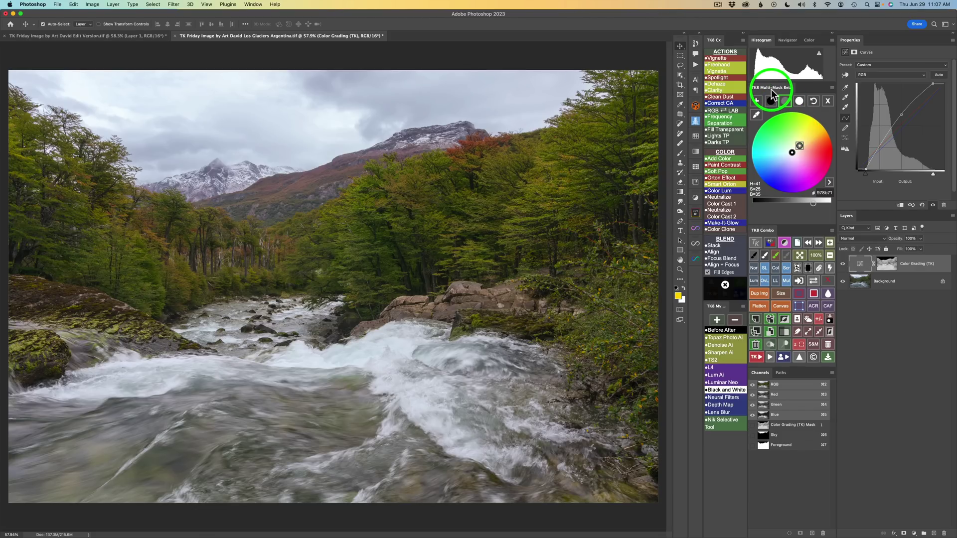
Step: Build a mask from the saved Sky channel and start a multiply calculation with it
left_click(828, 103)
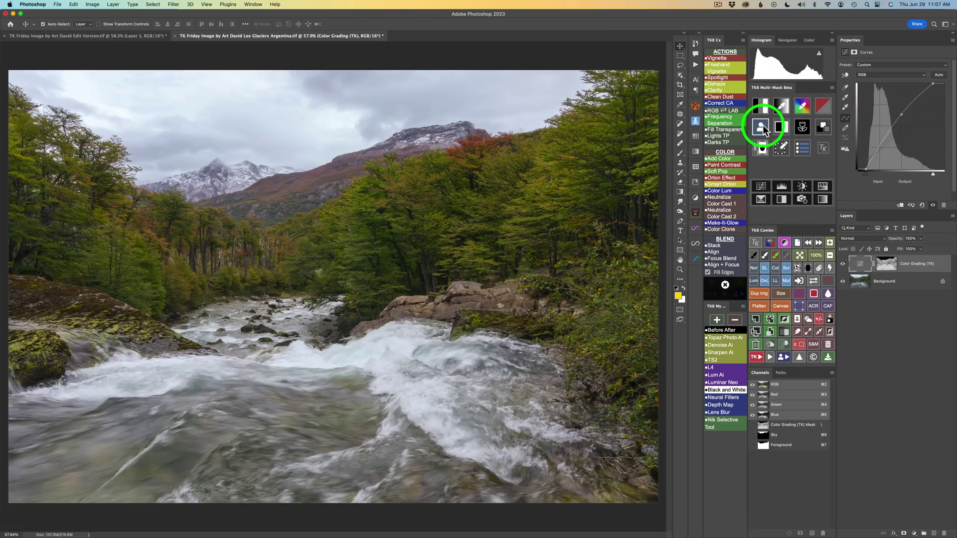
left_click(766, 128)
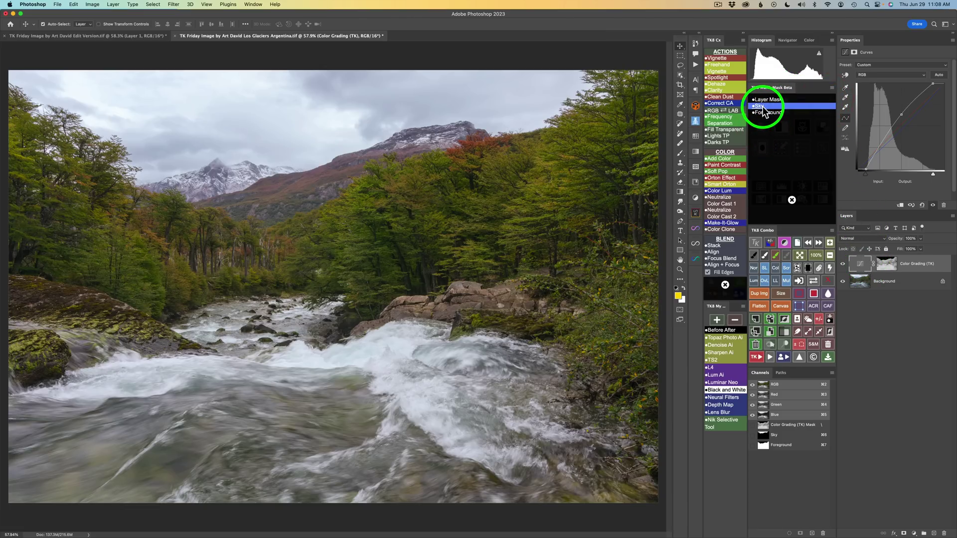
left_click(762, 106)
left_click(823, 200)
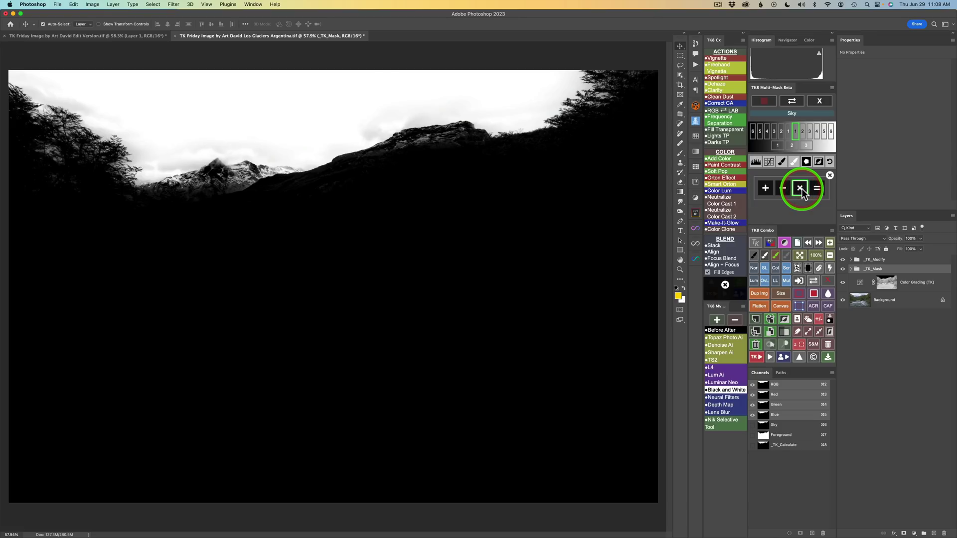
left_click(820, 101)
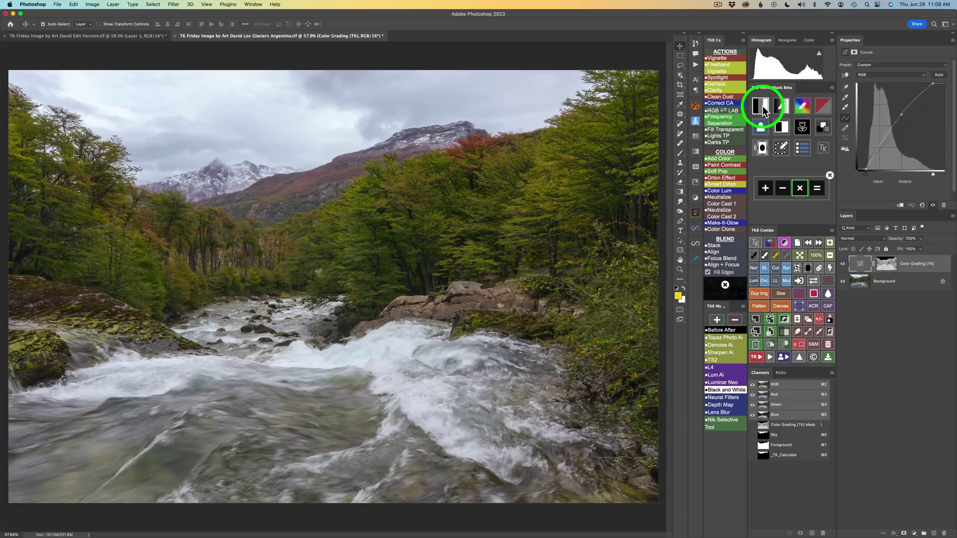
Step: Multiply the Sky mask by a Midtones 3 luminosity mask and output the result as a new Color Grading layer
left_click(762, 106)
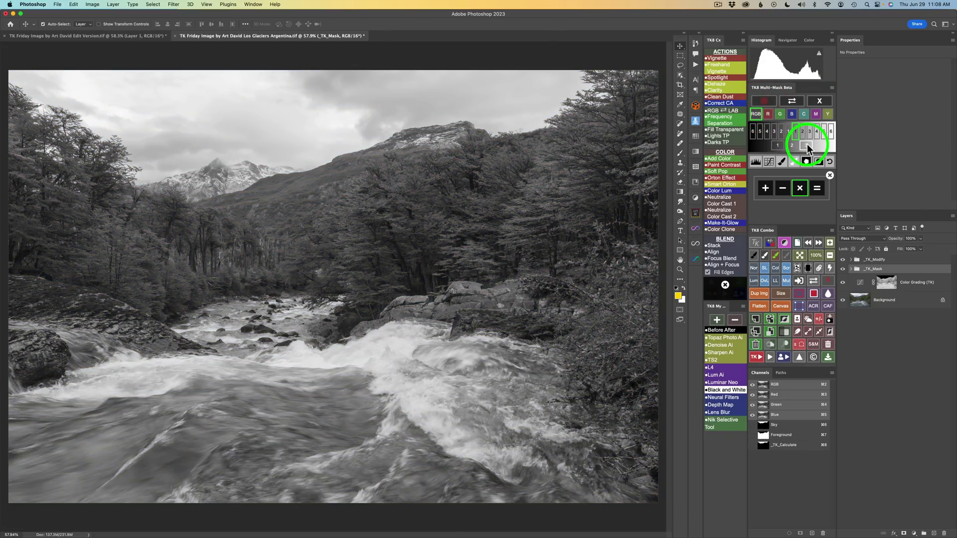
left_click(806, 144)
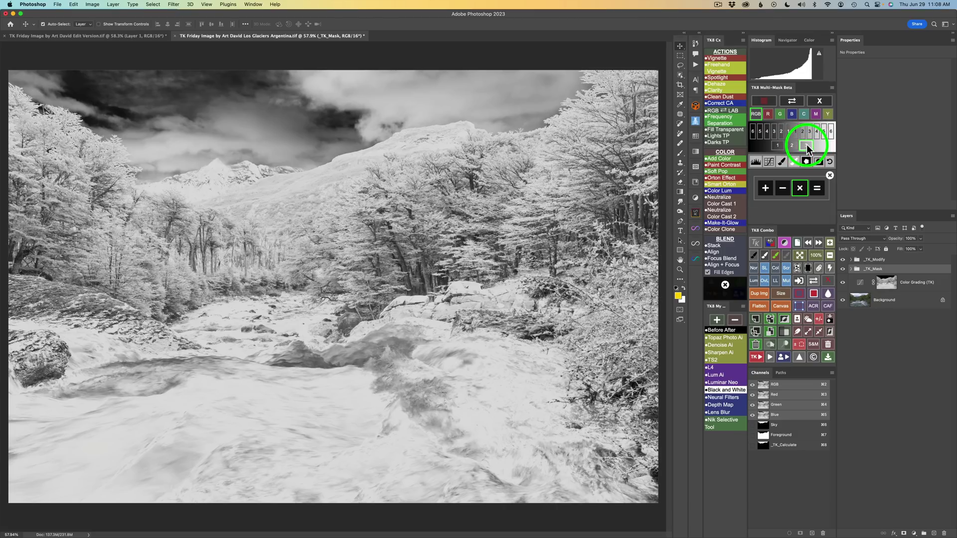
left_click(816, 189)
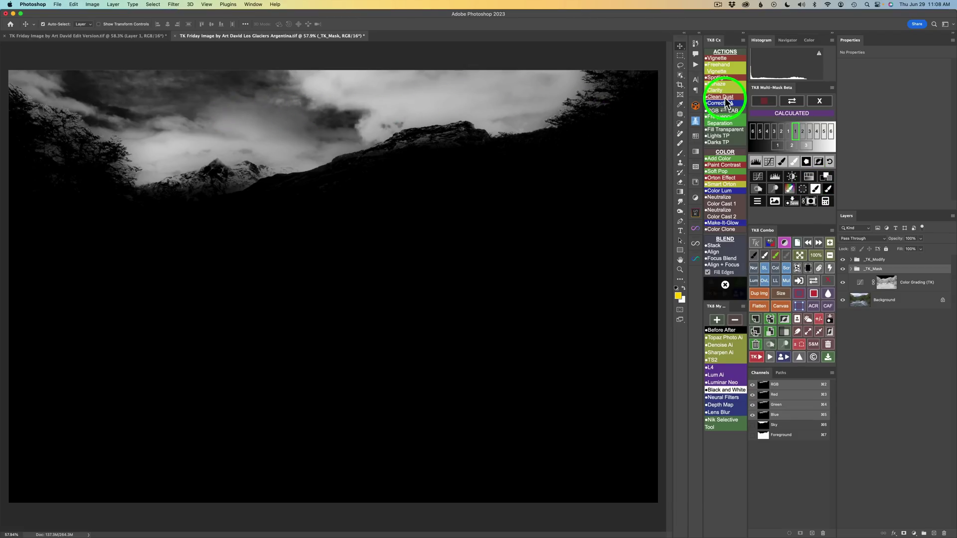
left_click(825, 176)
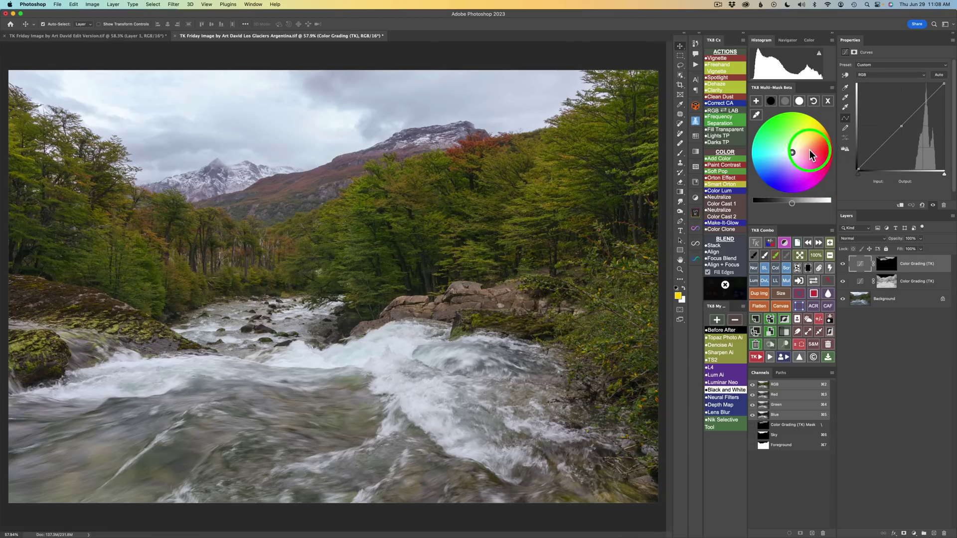
Step: Lower the sky Color Grading layer's midtone brightness to -48 and highlight brightness to -32, and compare the layer off and on
left_click(785, 101)
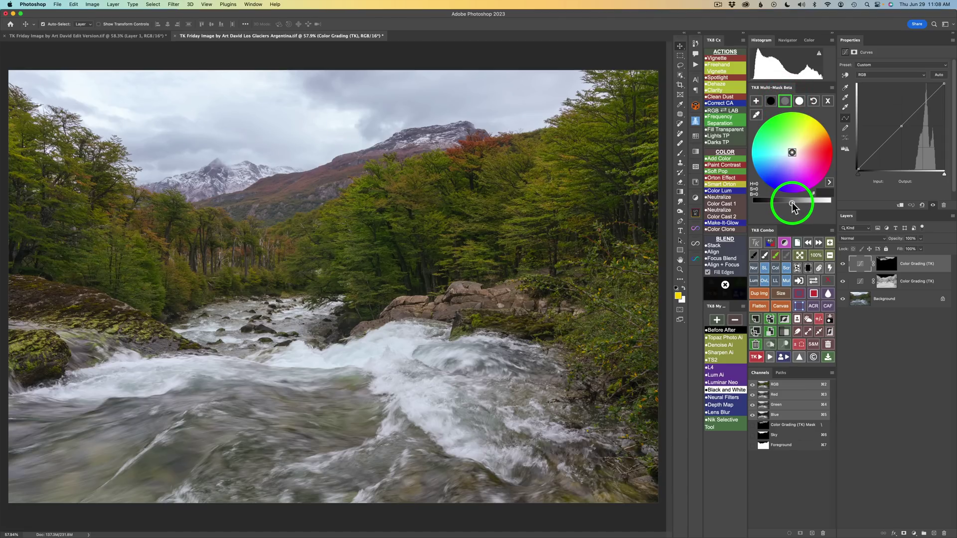
left_click_drag(773, 207, 786, 207)
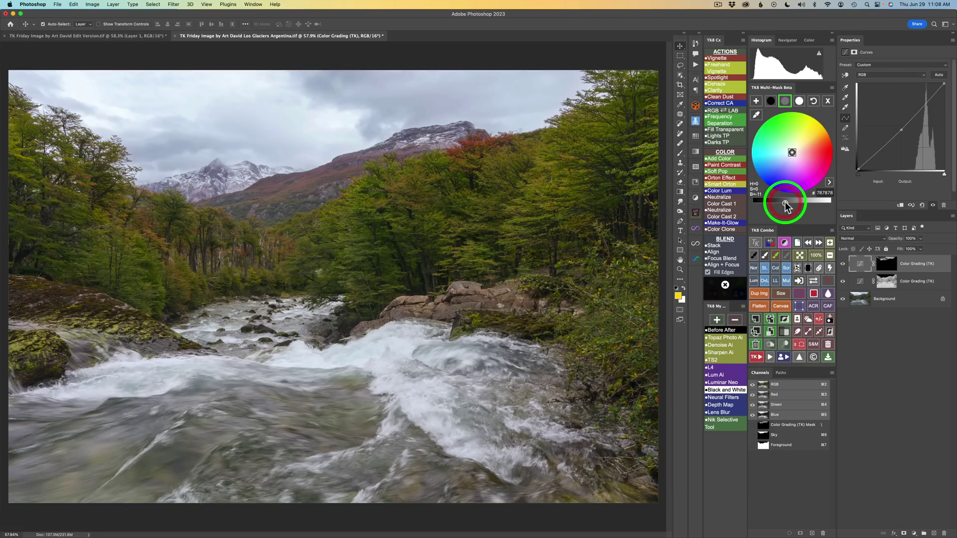
left_click_drag(785, 206, 762, 202)
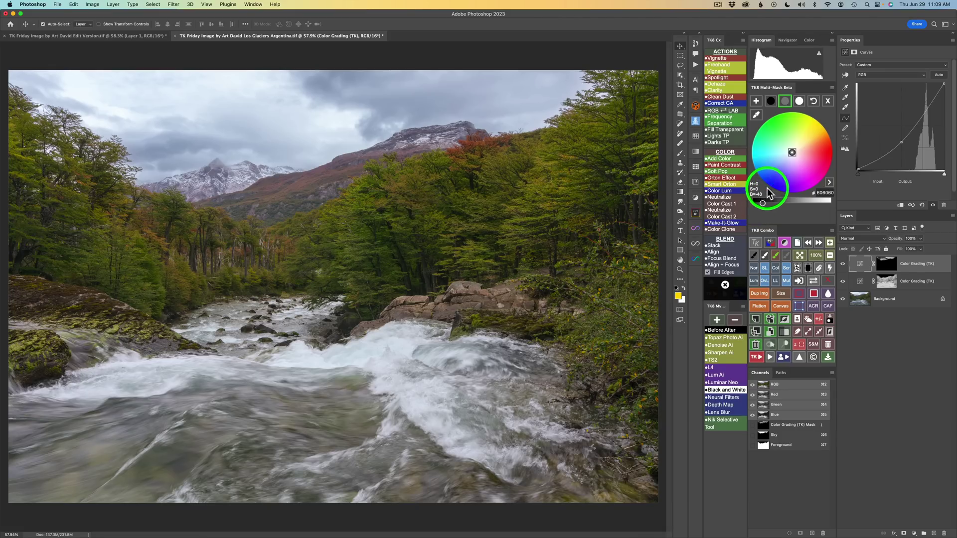
left_click(803, 99)
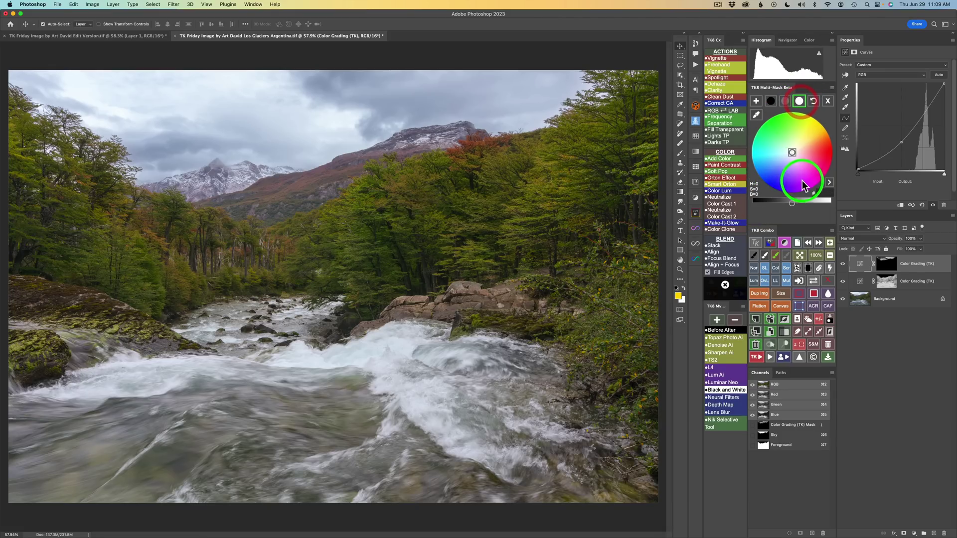
left_click_drag(792, 203, 772, 204)
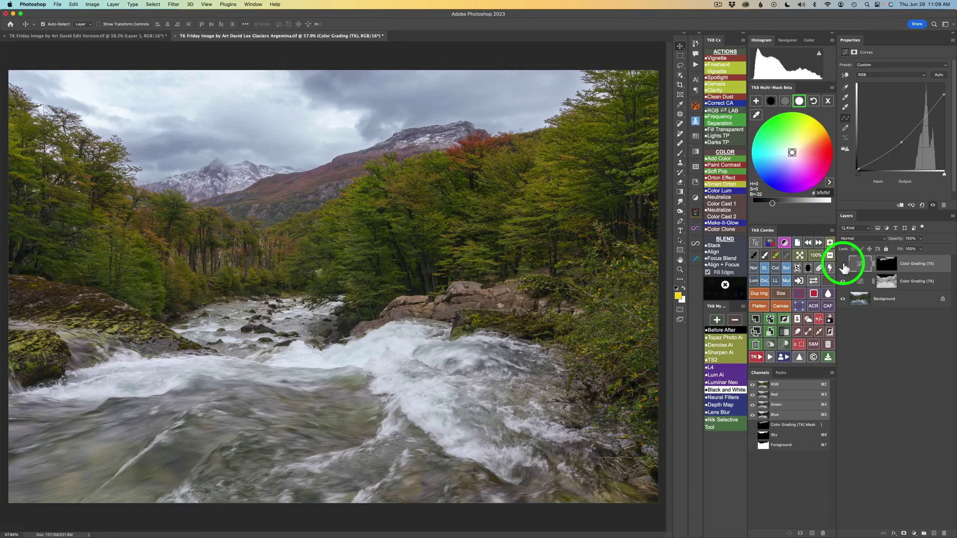
left_click(844, 267)
left_click(844, 267)
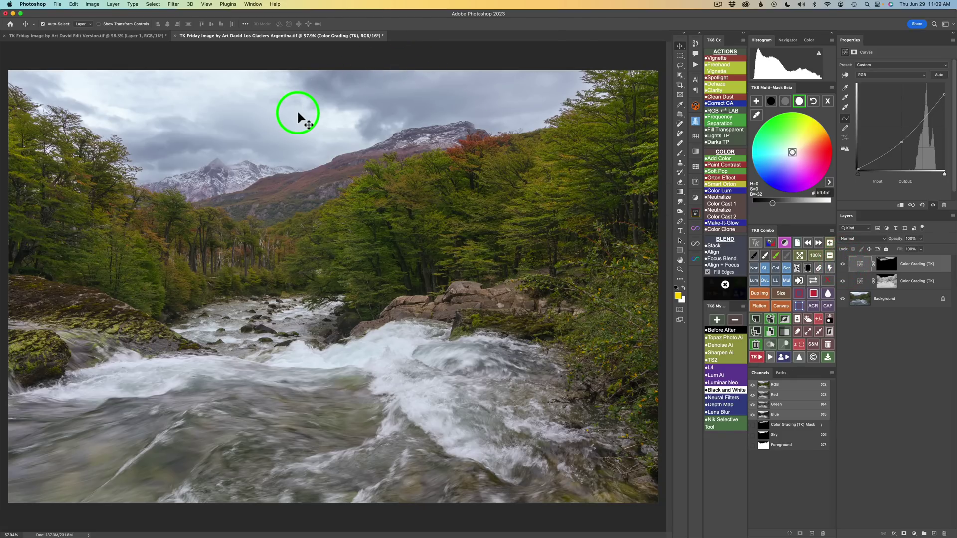
Step: Try various blue, magenta, yellow and purple tints on the sky Color Grading layer's midtones
left_click(785, 100)
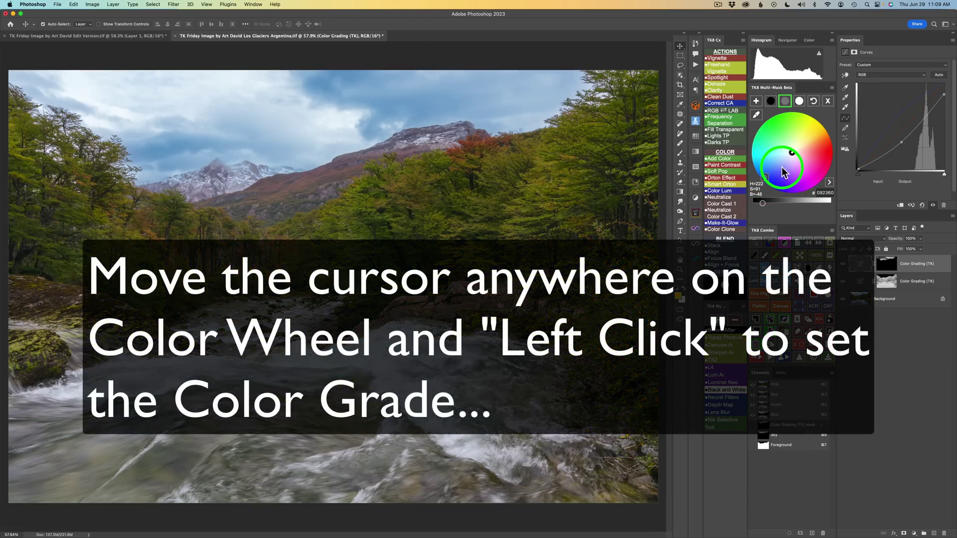
left_click(783, 171)
left_click(817, 169)
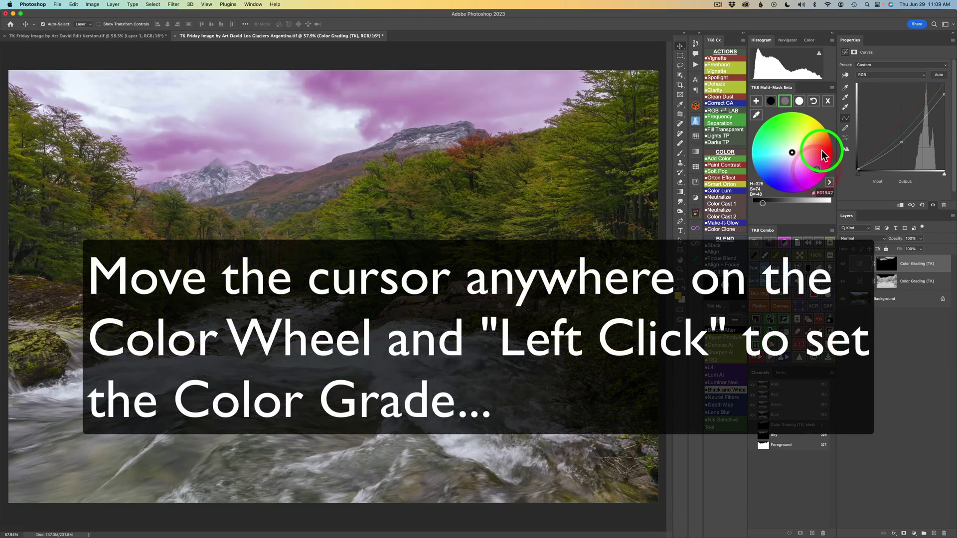
left_click(821, 150)
left_click(797, 142)
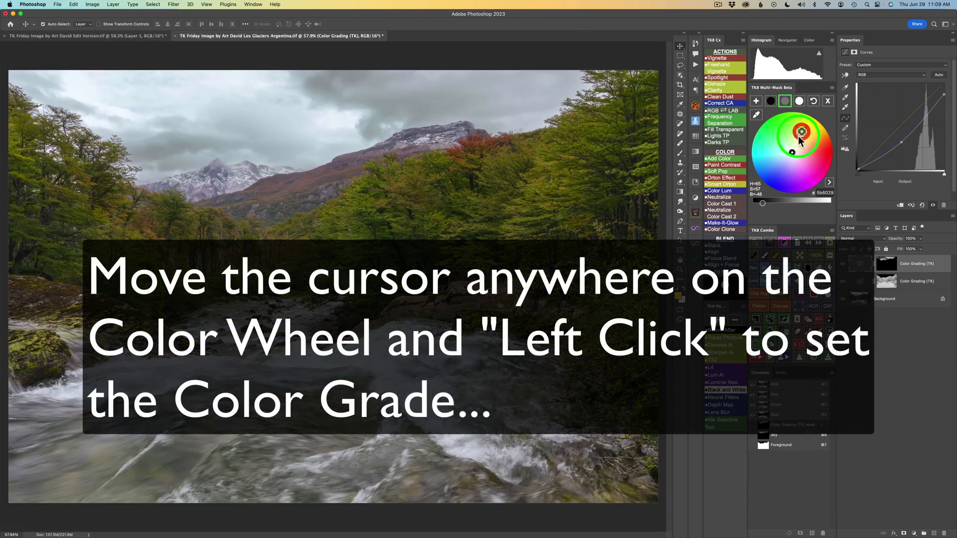
left_click(785, 158)
left_click(787, 161)
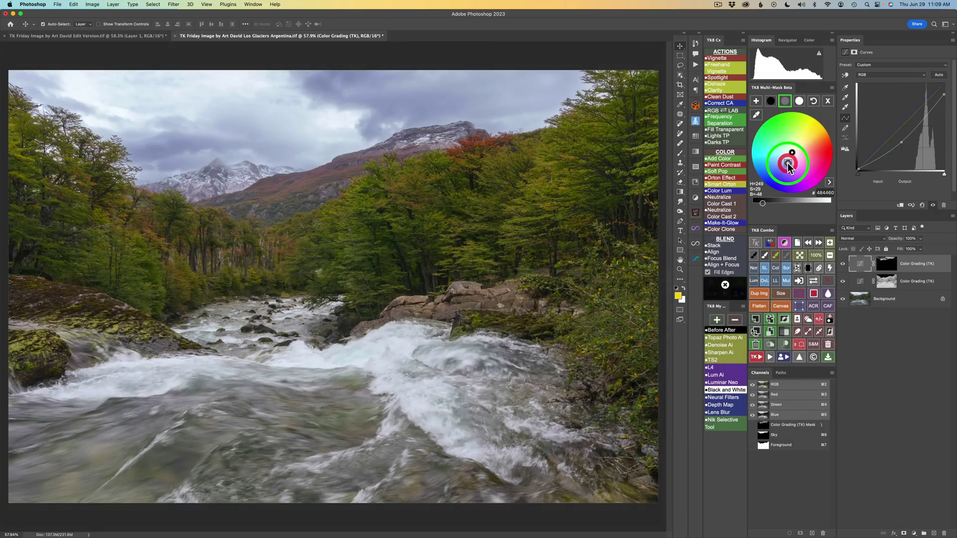
left_click(797, 169)
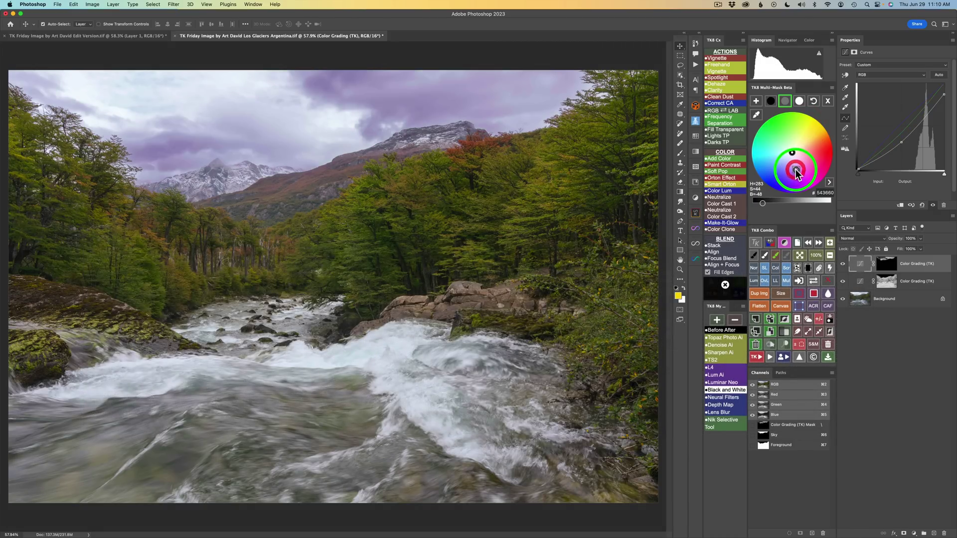
left_click(779, 160)
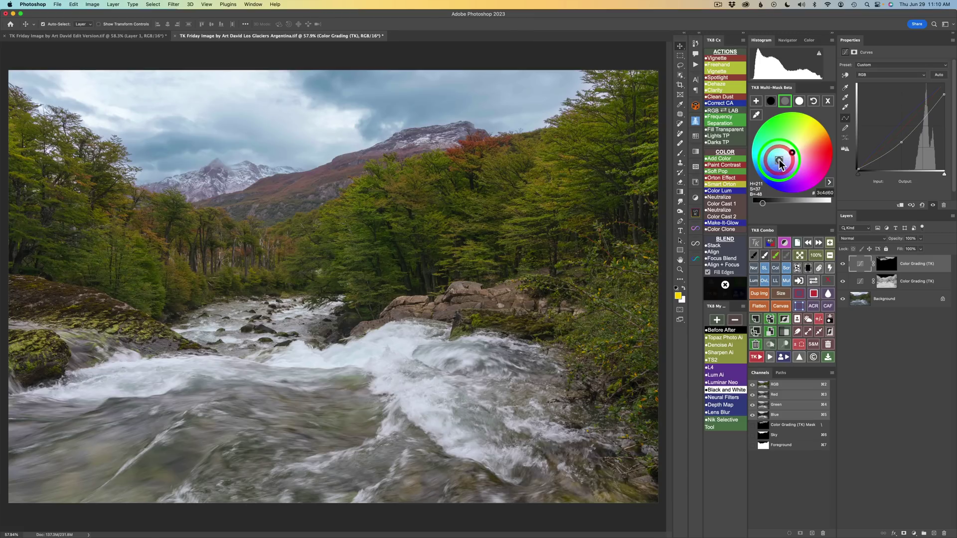
Step: Tint the sky Color Grading layer's midtones a muted blue with hex color 424b60, and compare the layer off and on
left_click(823, 194)
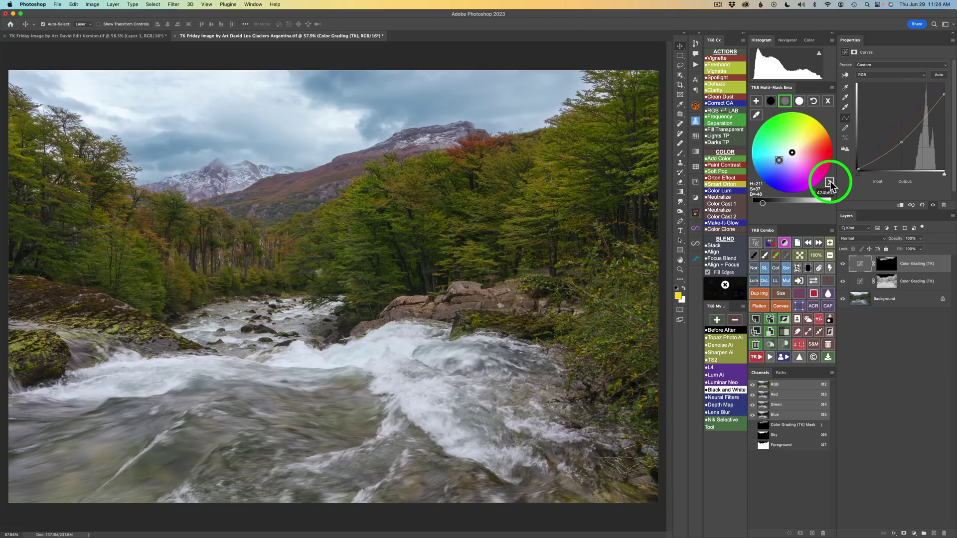
left_click(829, 183)
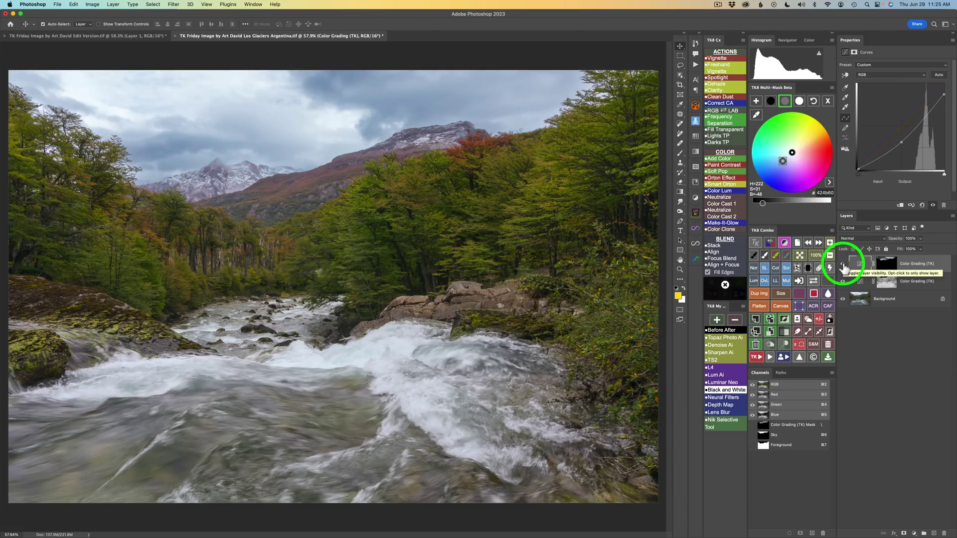
left_click(843, 268)
left_click(844, 268)
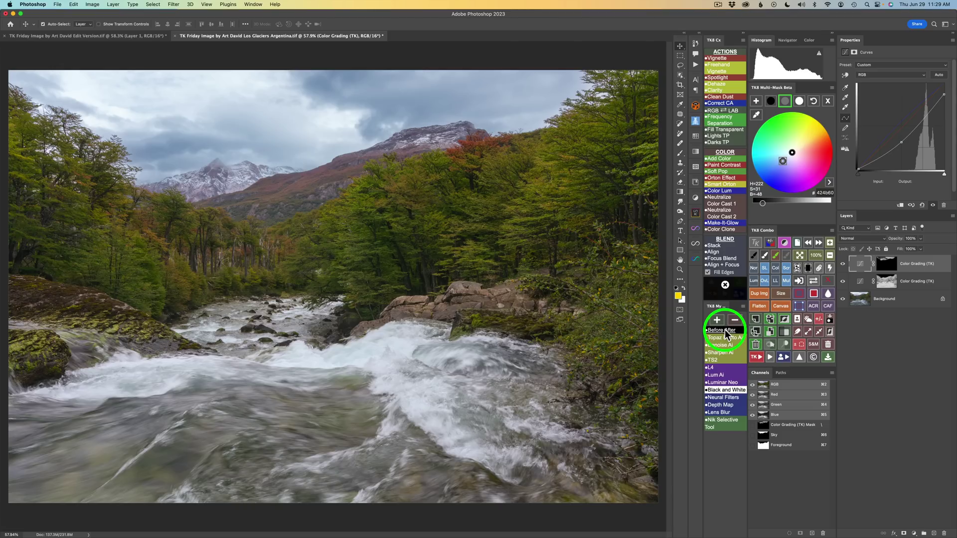
Step: Compare the original image with the version showing both Color Grading layers
left_click(723, 331)
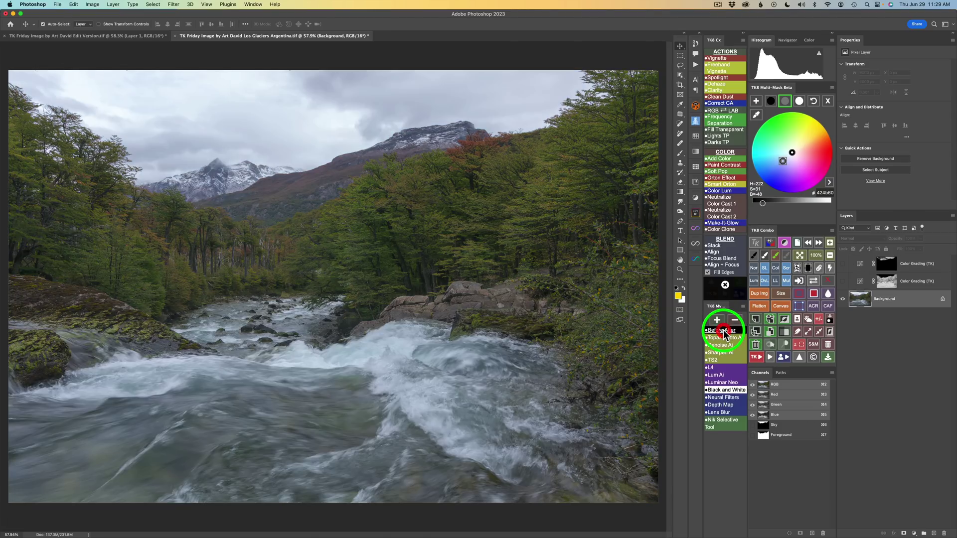
left_click(724, 331)
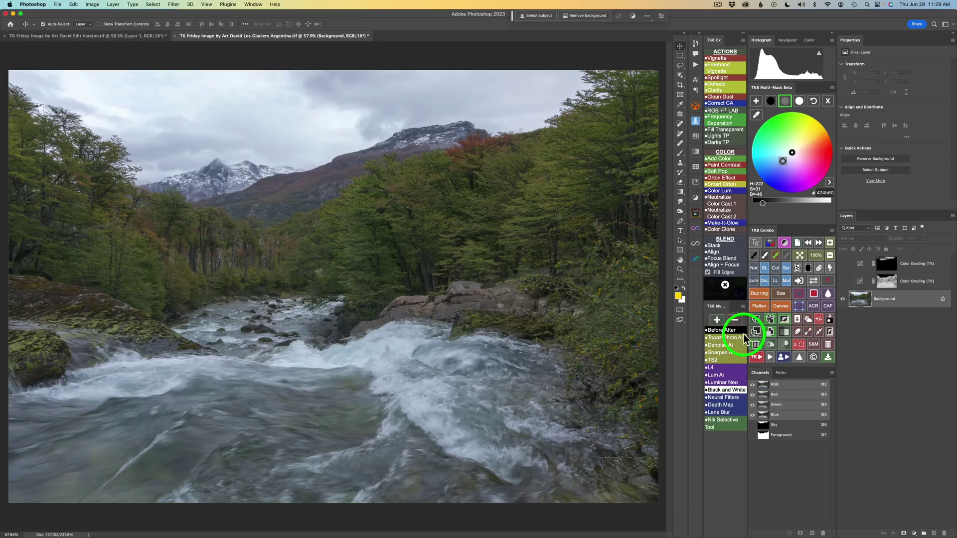
left_click(725, 331)
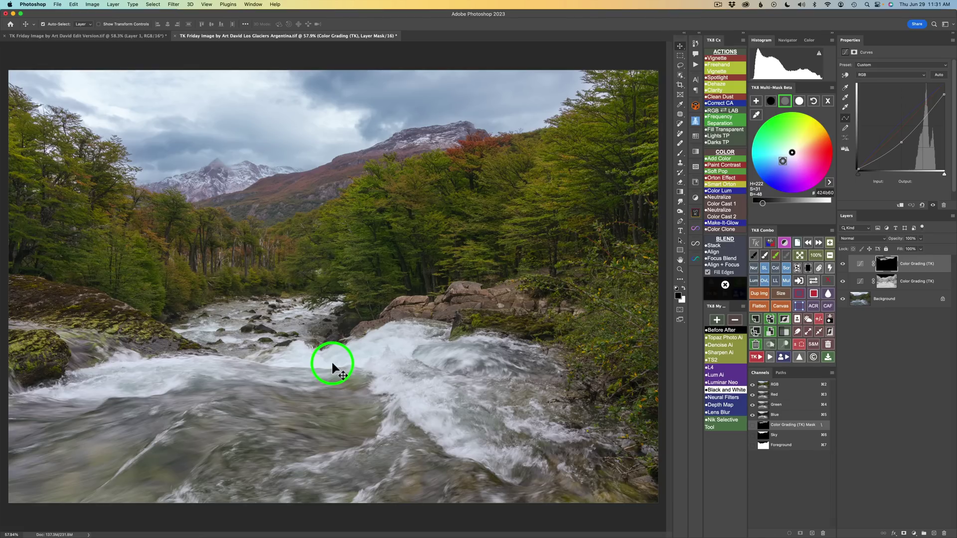
Step: Add a Curves adjustment layer above the Color Grading layers, fill its mask with black and set its blend mode to Multiply
left_click(826, 102)
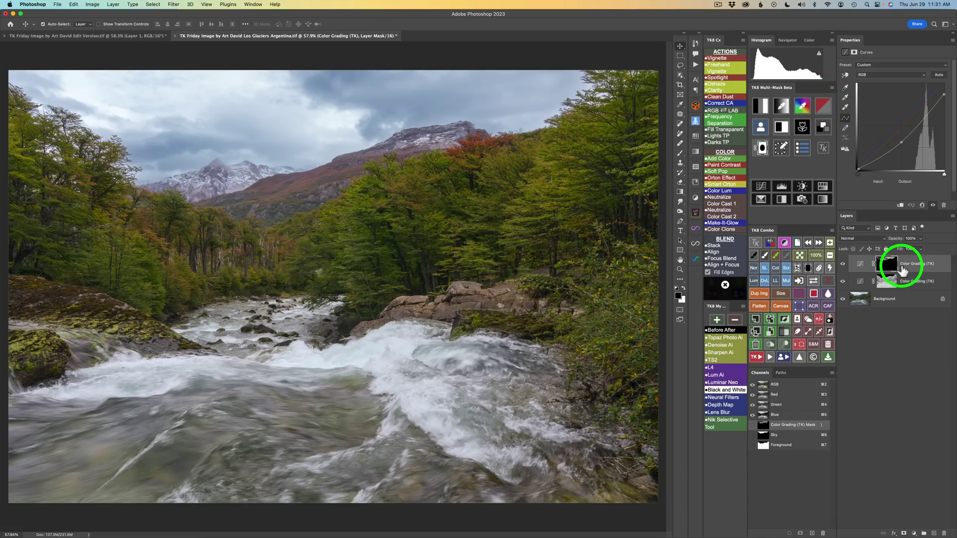
left_click(762, 187)
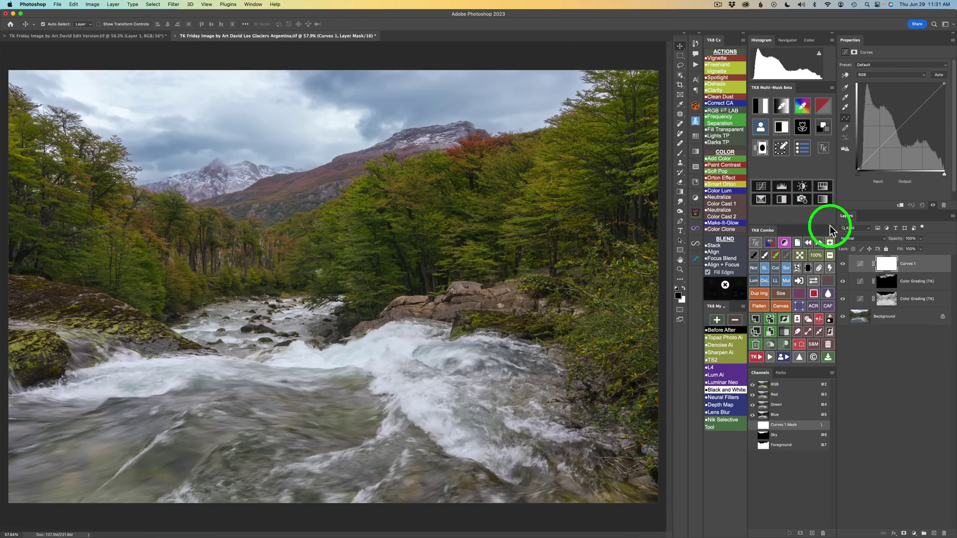
left_click(808, 267)
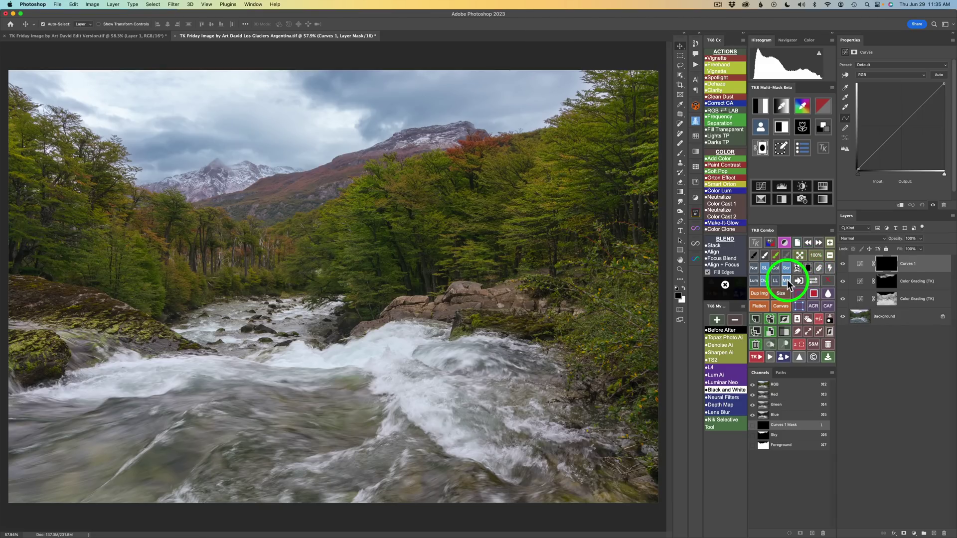
left_click(788, 279)
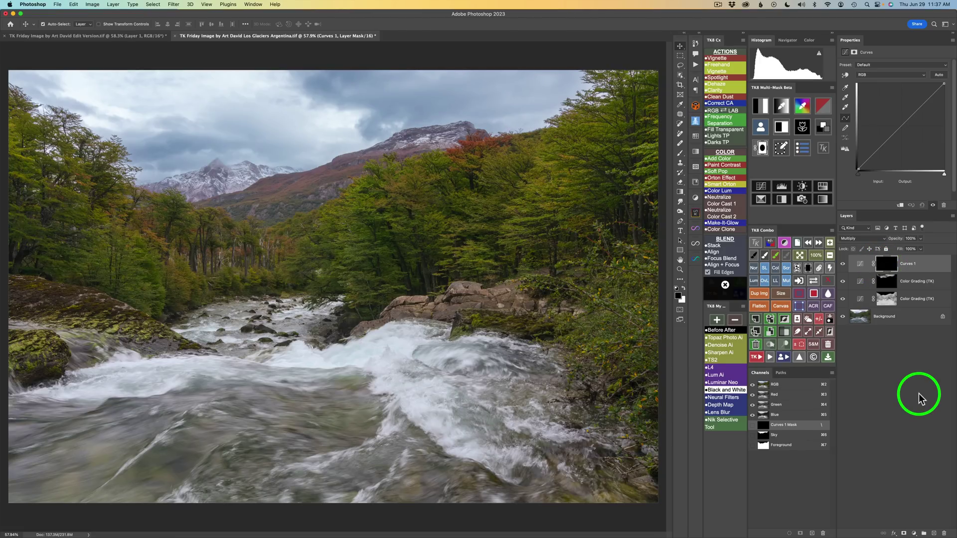
Step: Load a Darks 2 luminosity mask as a selection for painting on the Curves layer's mask with a white brush at 30% opacity
left_click(762, 106)
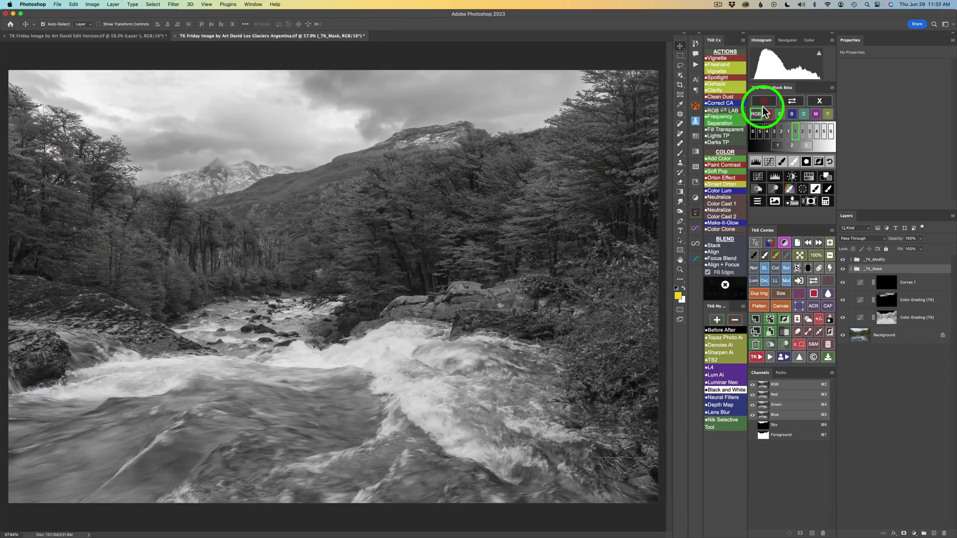
left_click(788, 131)
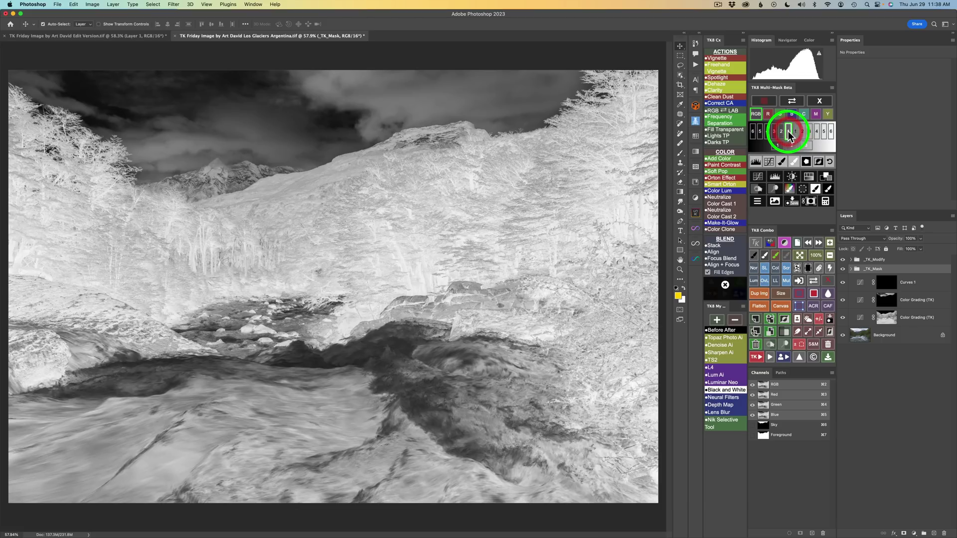
left_click(783, 132)
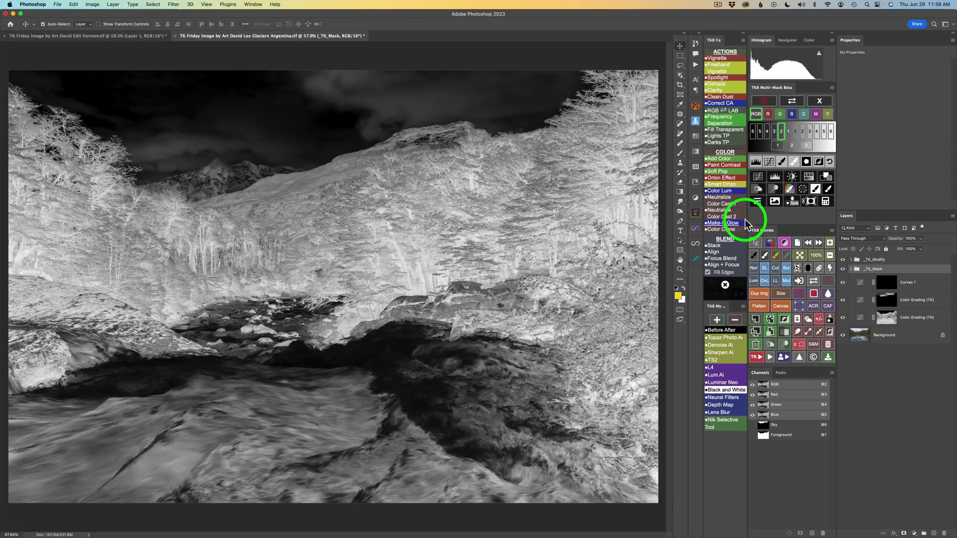
left_click(829, 191)
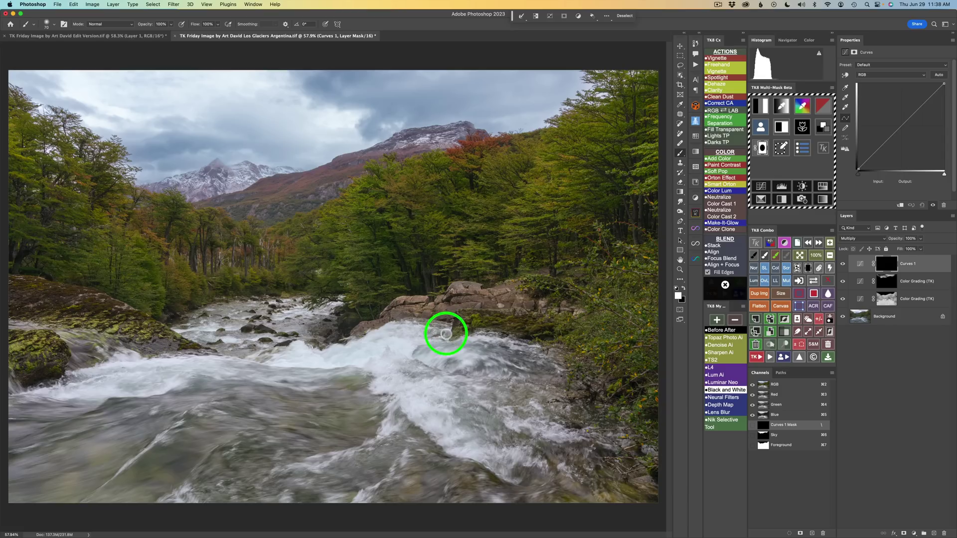
key("3")
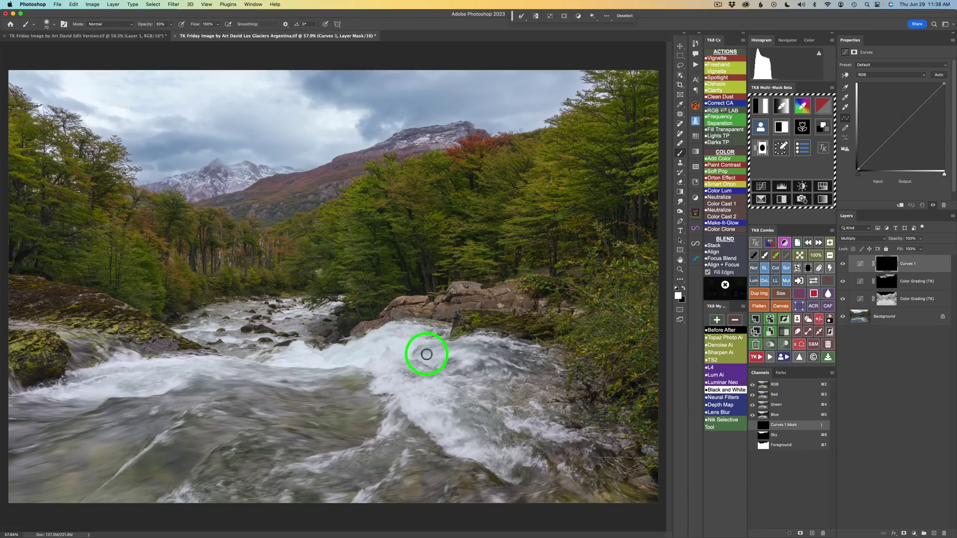
Step: Paint white at 30% opacity on the Curves layer's mask over the darker water throughout the river to deepen it
mouse_move(368, 399)
left_mouse_down()
mouse_move(395, 395)
mouse_move(385, 395)
left_mouse_up()
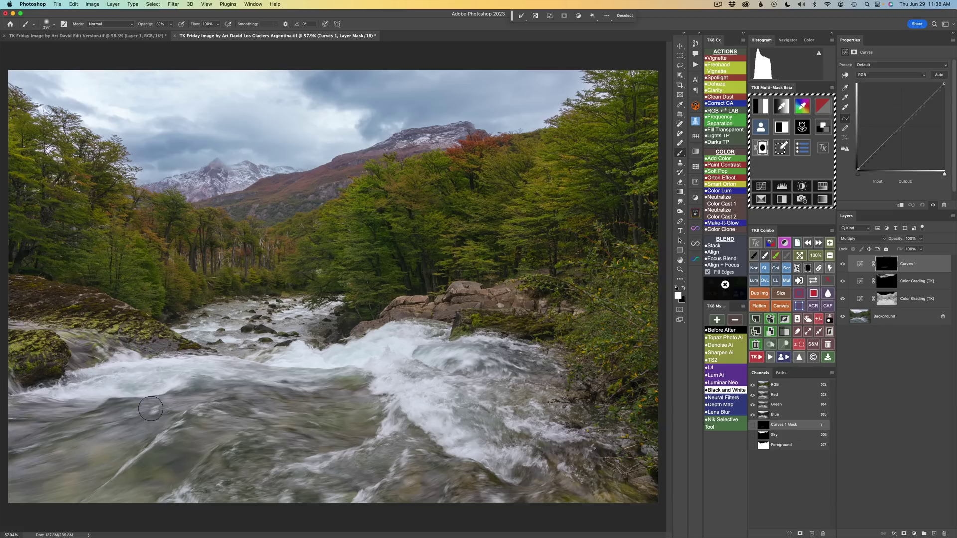
mouse_move(158, 405)
left_mouse_down()
mouse_move(10, 455)
mouse_move(85, 397)
mouse_move(8, 402)
mouse_move(107, 414)
left_mouse_up()
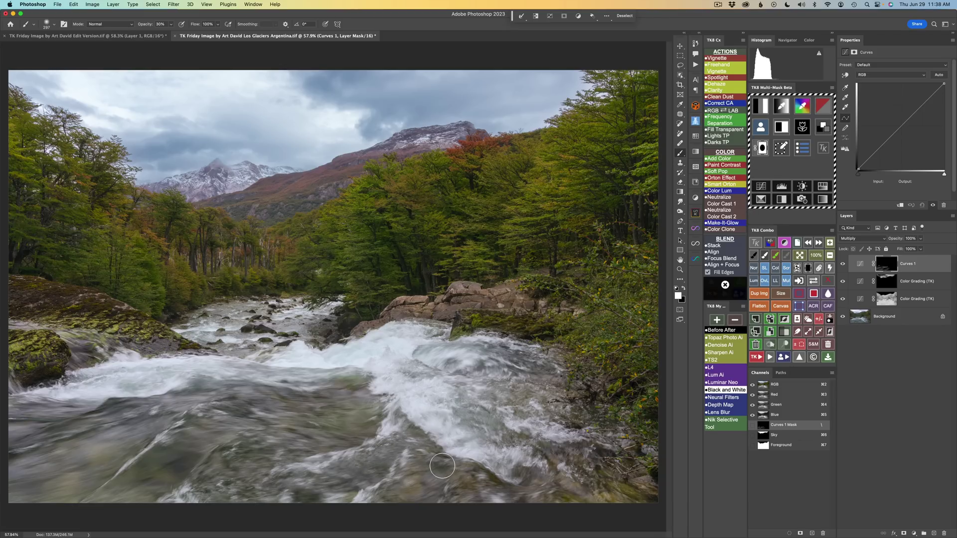
mouse_move(442, 466)
left_mouse_down()
mouse_move(467, 474)
mouse_move(419, 489)
mouse_move(530, 486)
mouse_move(497, 479)
mouse_move(554, 471)
mouse_move(535, 462)
mouse_move(549, 445)
left_mouse_up()
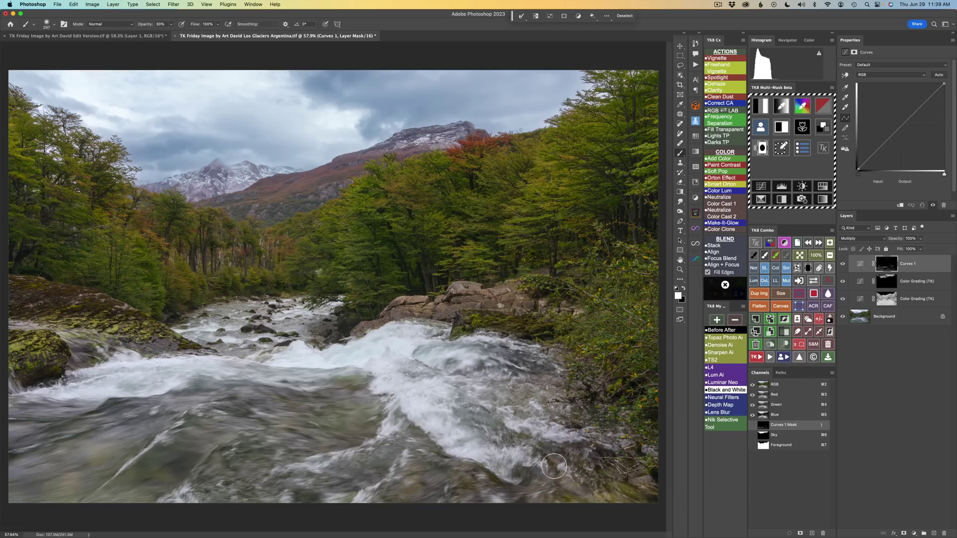
mouse_move(579, 462)
left_mouse_down()
mouse_move(541, 490)
mouse_move(452, 485)
left_mouse_up()
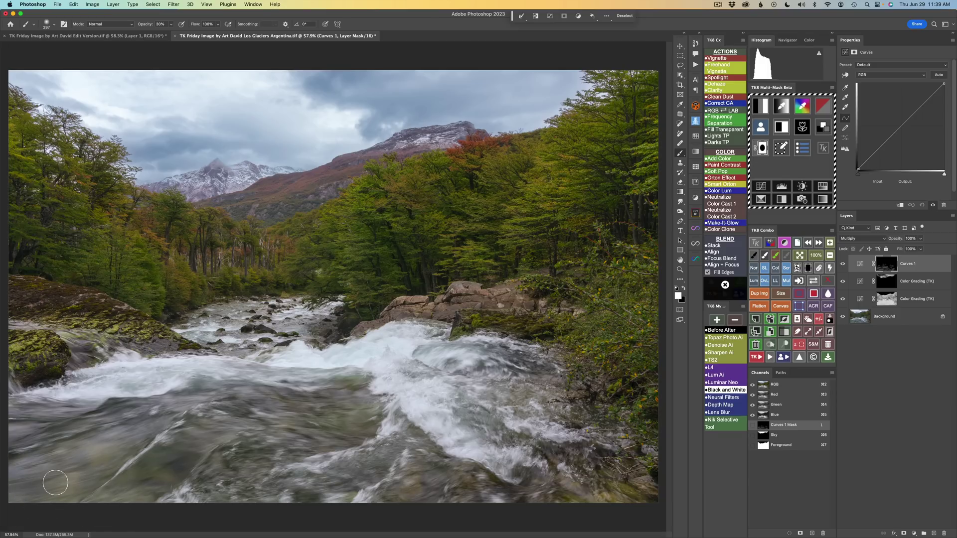
left_click(90, 412)
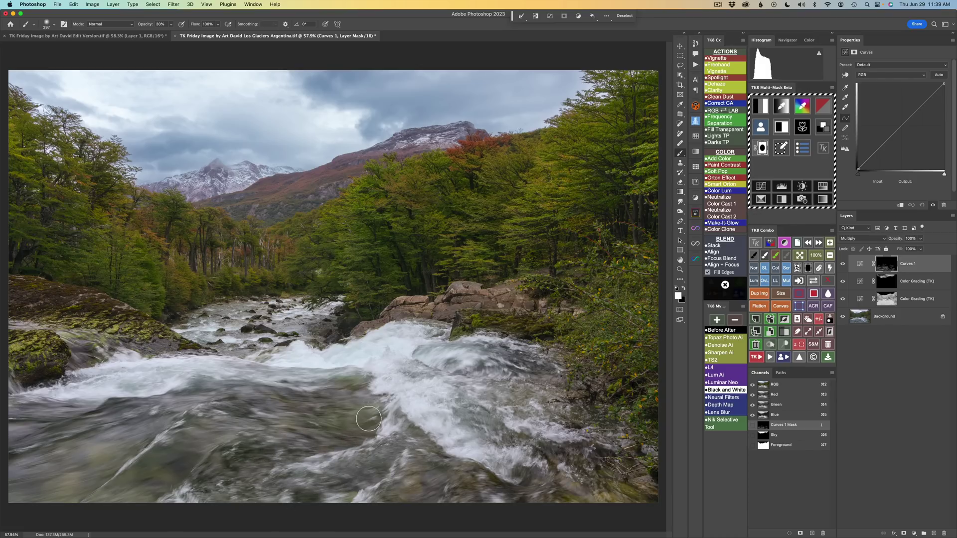
Step: Compare the image with the Curves layer switched off and on
left_click(843, 266)
left_click(843, 266)
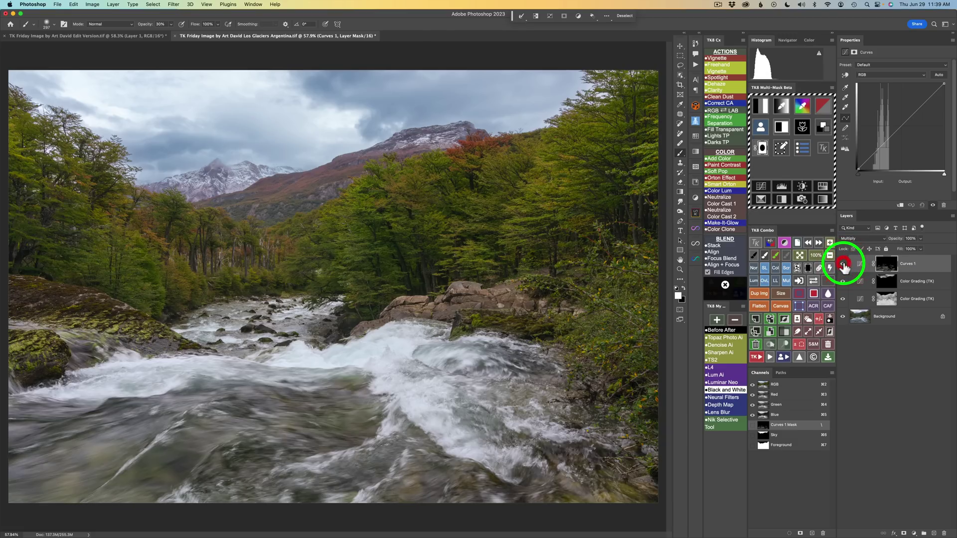
left_click(843, 267)
left_click(844, 267)
left_click(844, 266)
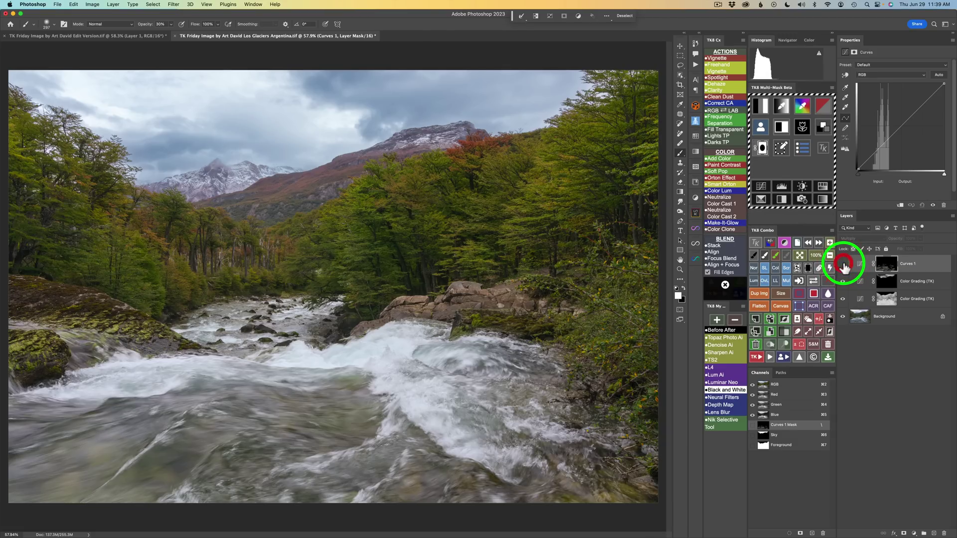
left_click(843, 267)
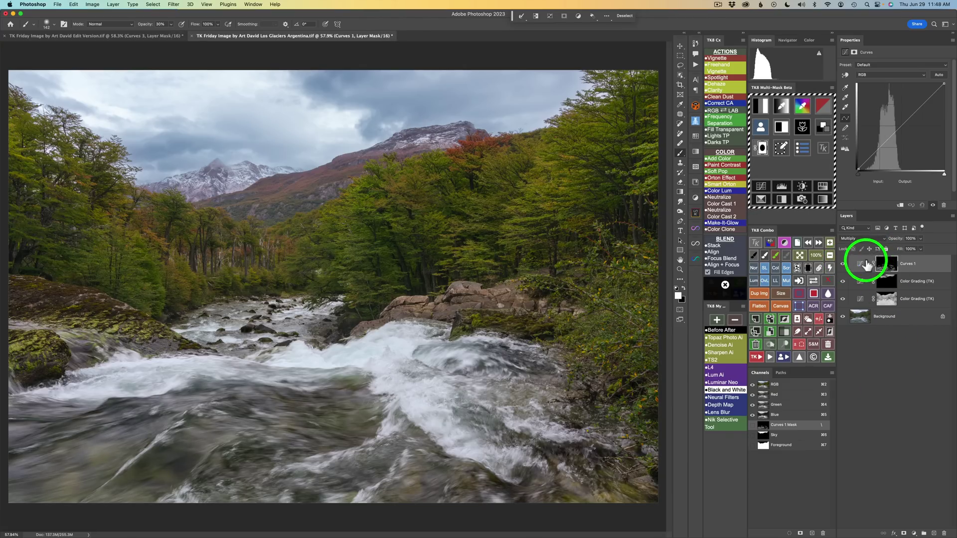
left_click(842, 265)
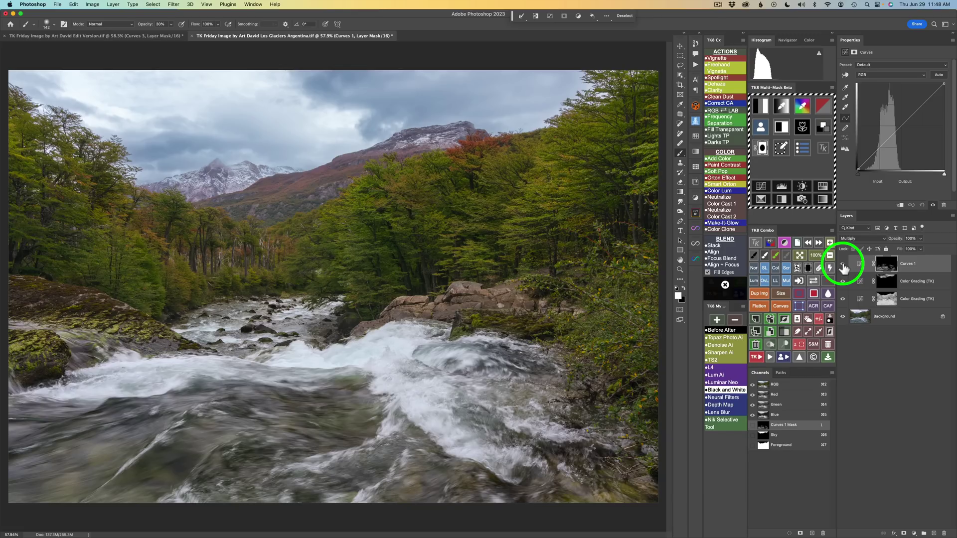
left_click(843, 265)
left_click(843, 265)
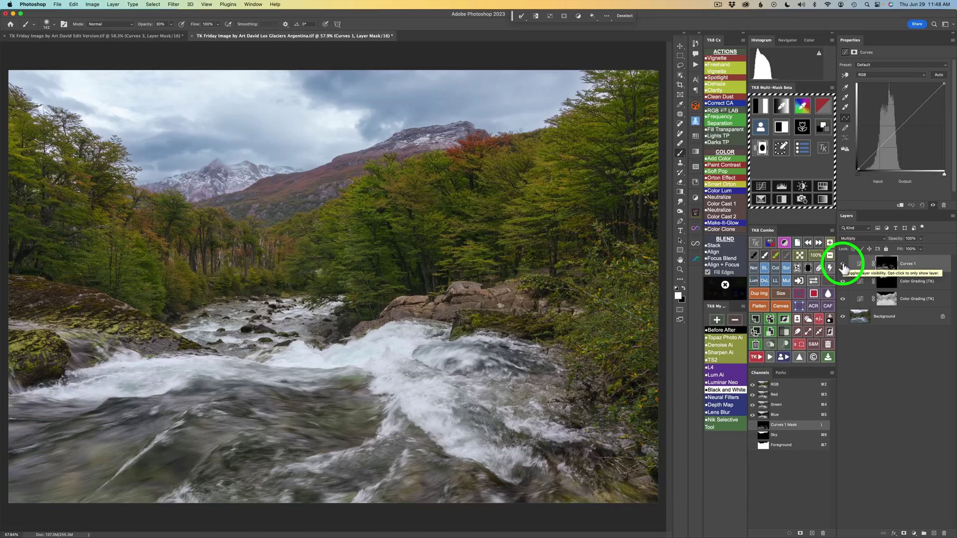
left_click(843, 265)
left_click(843, 265)
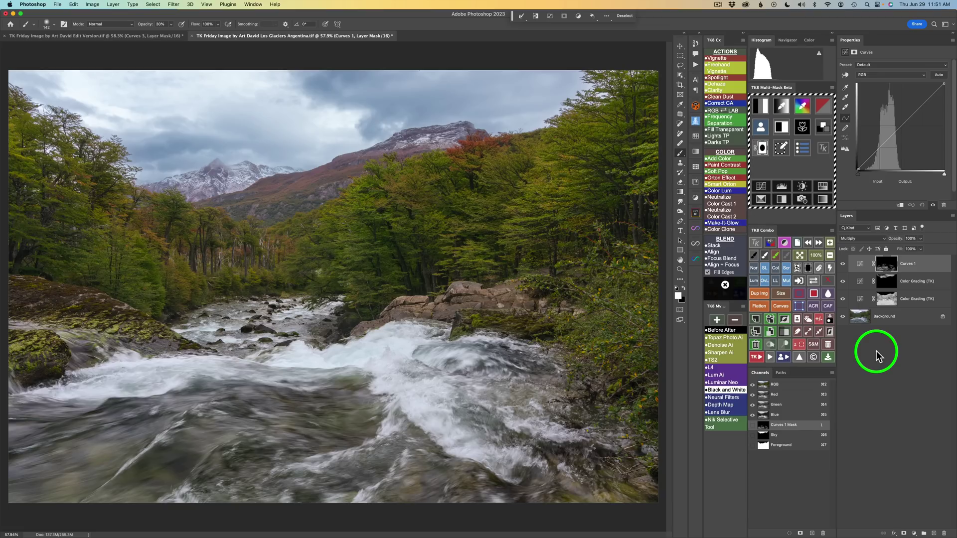
Step: Add an Overlay Dodge (white paint) layer with a Lights 2 luminosity mask selection and paint the river's highlights white at 30% opacity
left_click(763, 106)
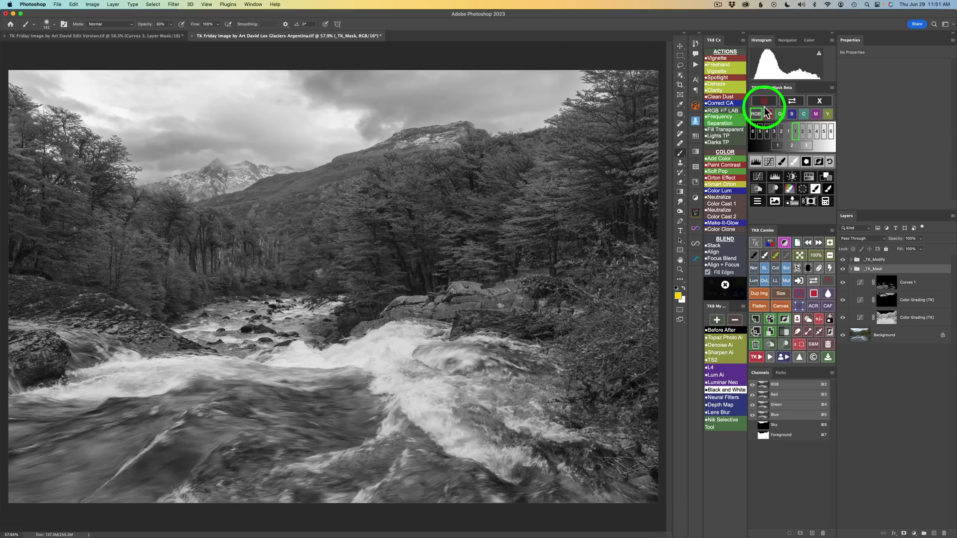
left_click(803, 132)
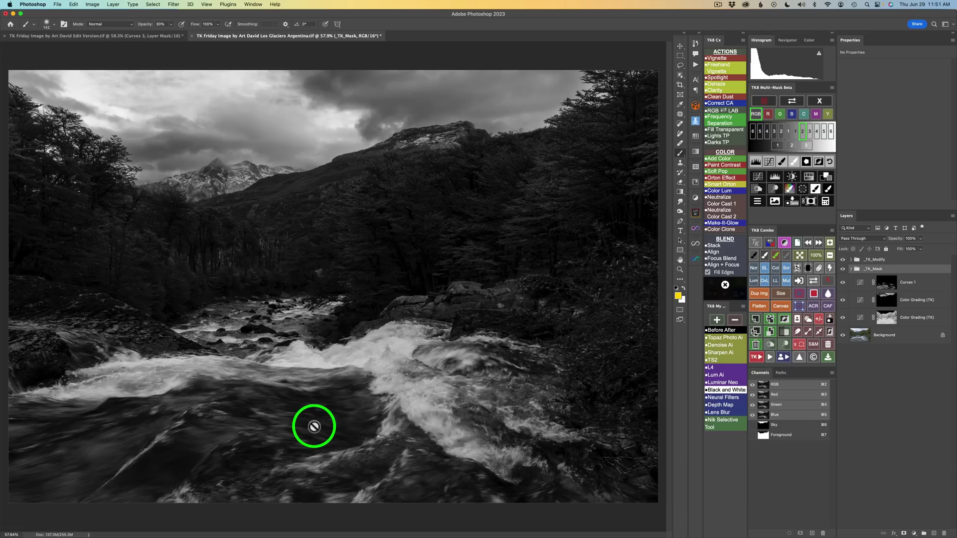
left_click(772, 188)
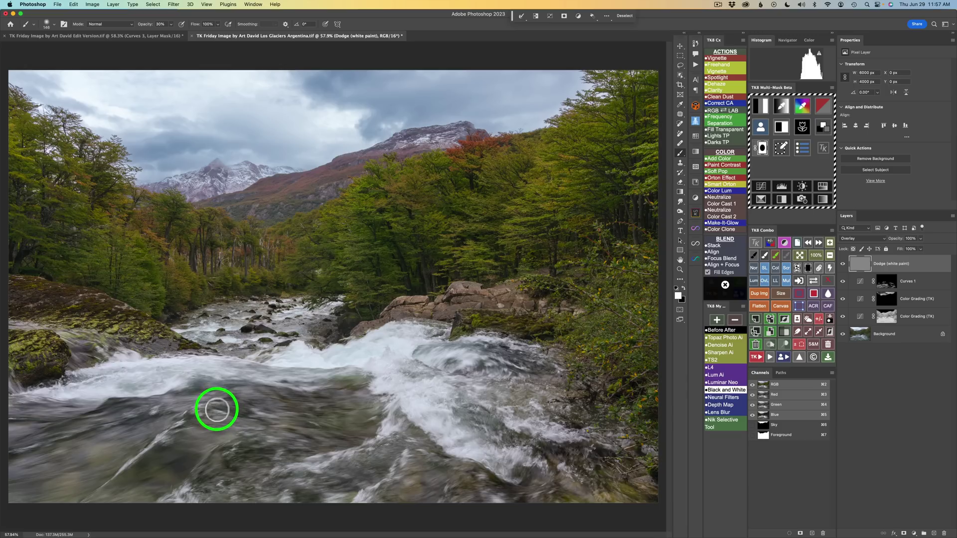
mouse_move(202, 416)
left_mouse_down()
mouse_move(88, 505)
mouse_move(185, 469)
mouse_move(196, 482)
mouse_move(167, 500)
mouse_move(248, 488)
mouse_move(199, 505)
mouse_move(276, 488)
mouse_move(309, 465)
mouse_move(267, 480)
mouse_move(368, 446)
mouse_move(396, 400)
mouse_move(359, 511)
mouse_move(315, 502)
mouse_move(439, 485)
mouse_move(510, 500)
mouse_move(527, 454)
mouse_move(496, 484)
mouse_move(437, 457)
mouse_move(444, 415)
mouse_move(382, 413)
mouse_move(446, 362)
mouse_move(506, 369)
mouse_move(478, 344)
mouse_move(440, 333)
mouse_move(321, 387)
mouse_move(189, 363)
mouse_move(157, 386)
mouse_move(51, 384)
mouse_move(84, 412)
mouse_move(69, 435)
mouse_move(121, 428)
mouse_move(93, 430)
mouse_move(61, 404)
mouse_move(15, 406)
mouse_move(277, 452)
mouse_move(257, 441)
mouse_move(285, 419)
mouse_move(326, 481)
mouse_move(417, 444)
mouse_move(402, 441)
mouse_move(493, 480)
mouse_move(566, 432)
mouse_move(544, 424)
mouse_move(633, 438)
mouse_move(625, 450)
mouse_move(523, 383)
mouse_move(478, 387)
mouse_move(440, 326)
mouse_move(293, 313)
mouse_move(329, 307)
mouse_move(285, 347)
mouse_move(246, 342)
mouse_move(217, 352)
mouse_move(231, 316)
mouse_move(242, 310)
mouse_move(250, 384)
mouse_move(300, 441)
mouse_move(252, 461)
mouse_move(137, 420)
mouse_move(4, 417)
left_mouse_up()
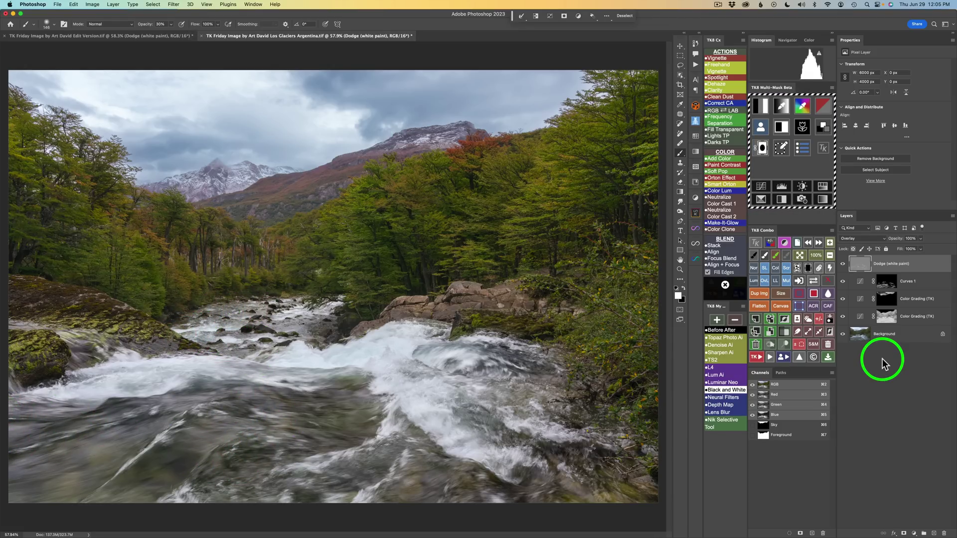
Step: Set the Dodge (white paint) layer's opacity to 75% and compare the image with the layer off and on
left_click(843, 264)
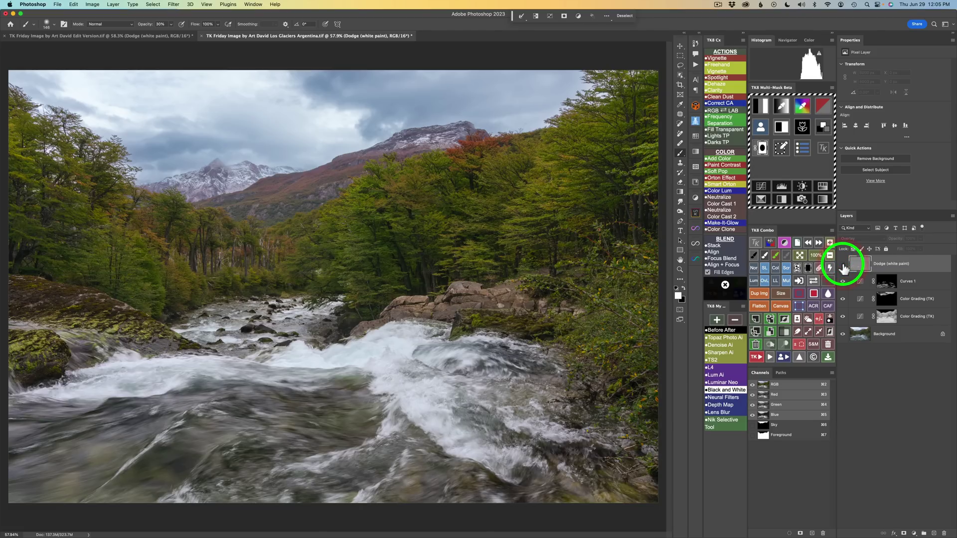
left_click(842, 264)
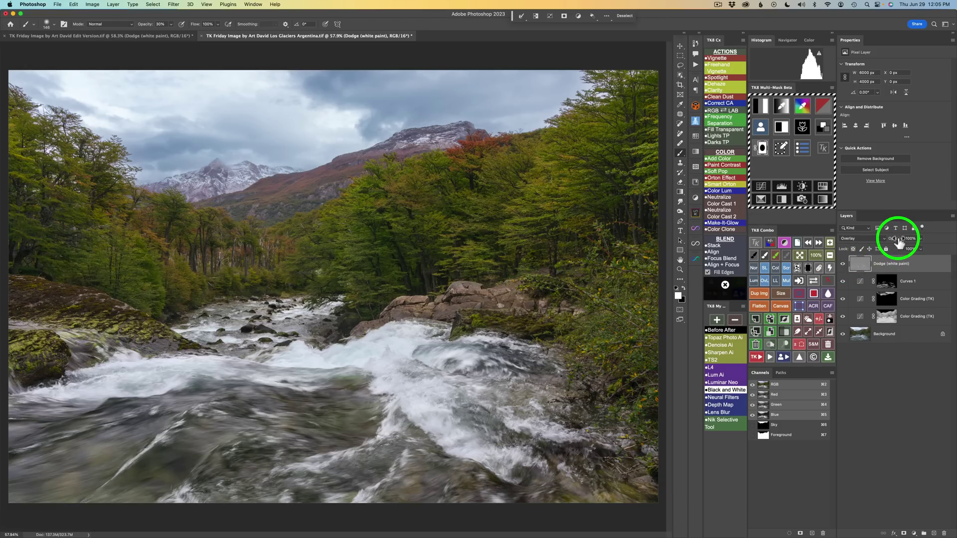
mouse_move(897, 241)
left_mouse_down()
mouse_move(680, 242)
mouse_move(703, 243)
left_mouse_up()
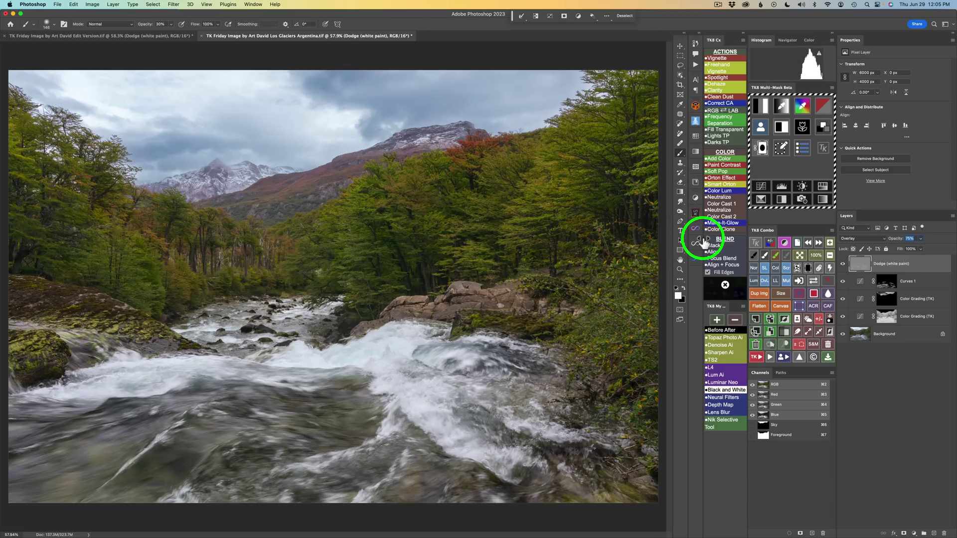
left_click(843, 267)
left_click(842, 267)
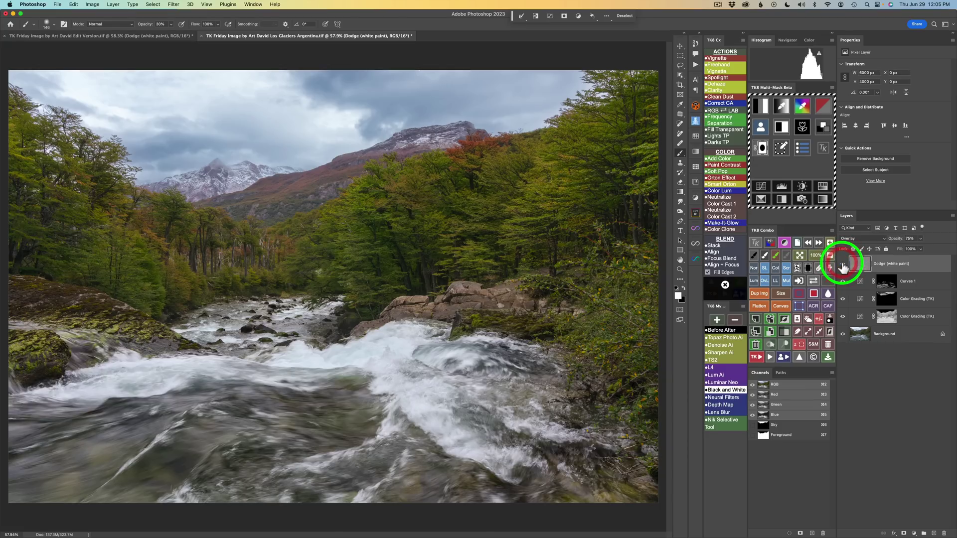
left_click(843, 266)
left_click(843, 267)
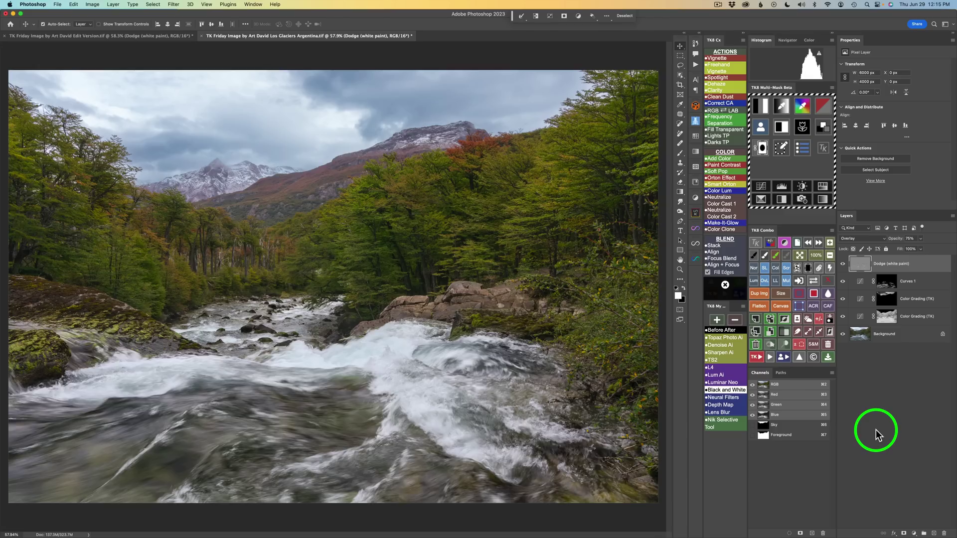
Step: Multiply the saved Sky mask by a Darks 1 luminosity mask and load the result as a selection on a new Soft Light Burn (black paint) layer
left_click(762, 129)
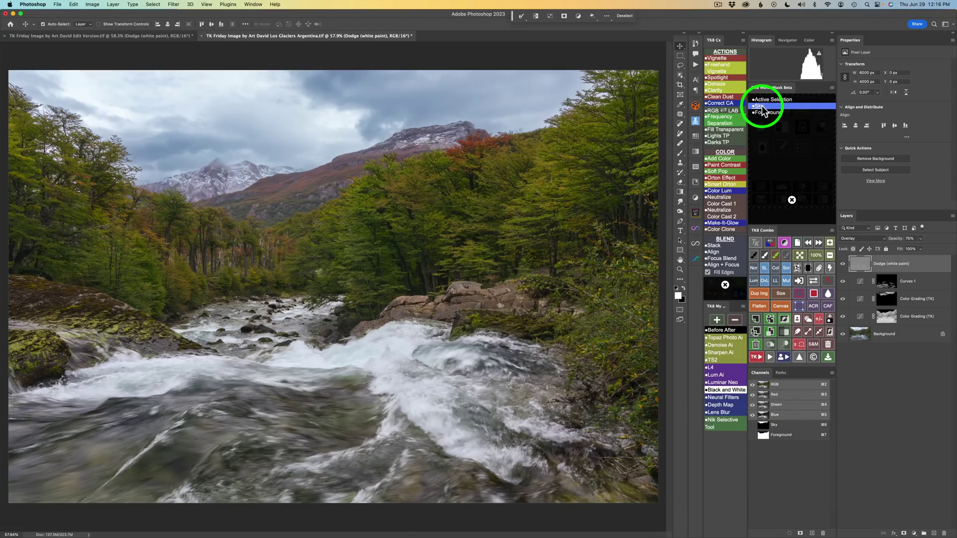
left_click(759, 106)
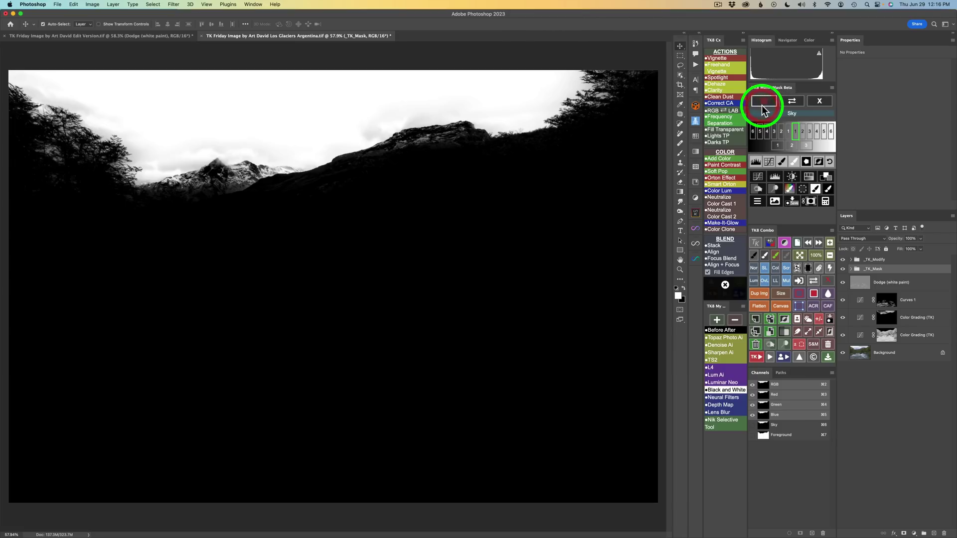
left_click(826, 201)
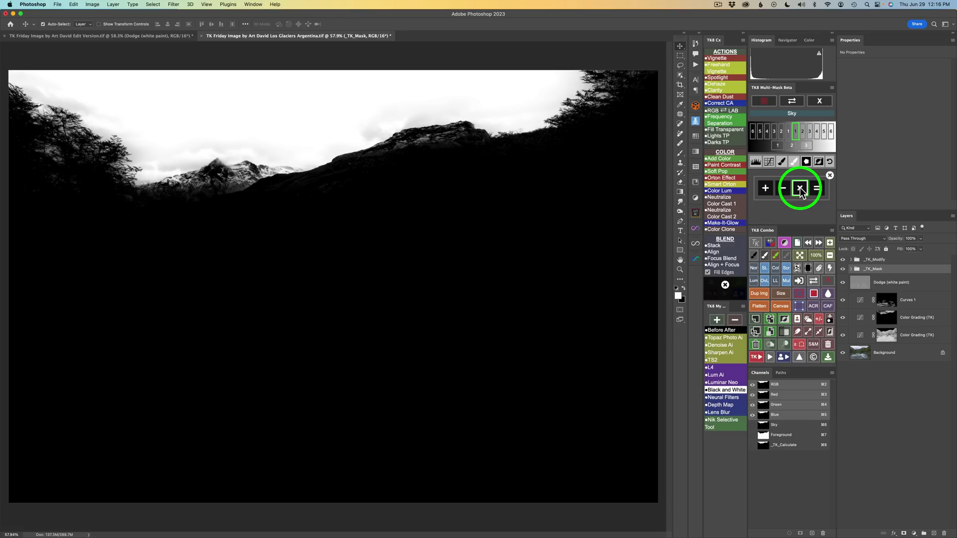
left_click(820, 102)
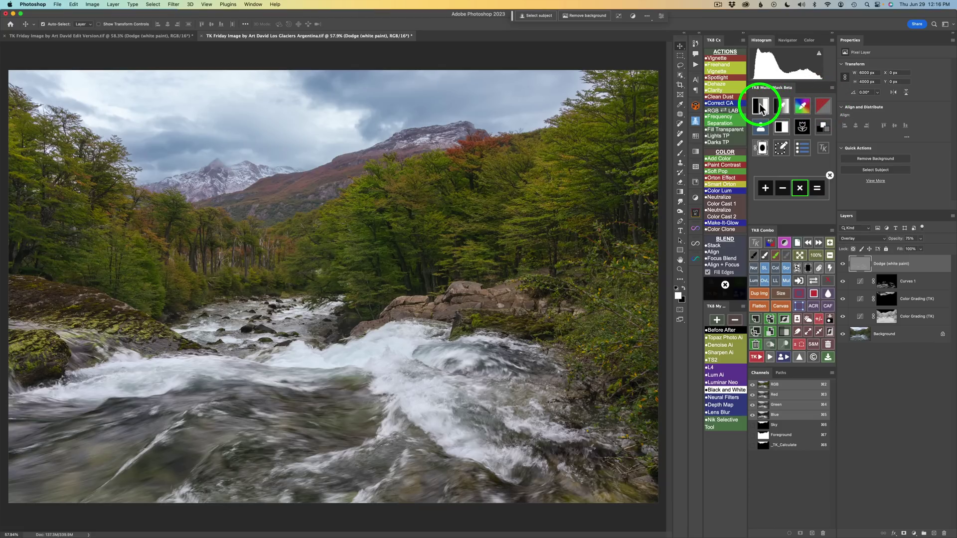
left_click(762, 107)
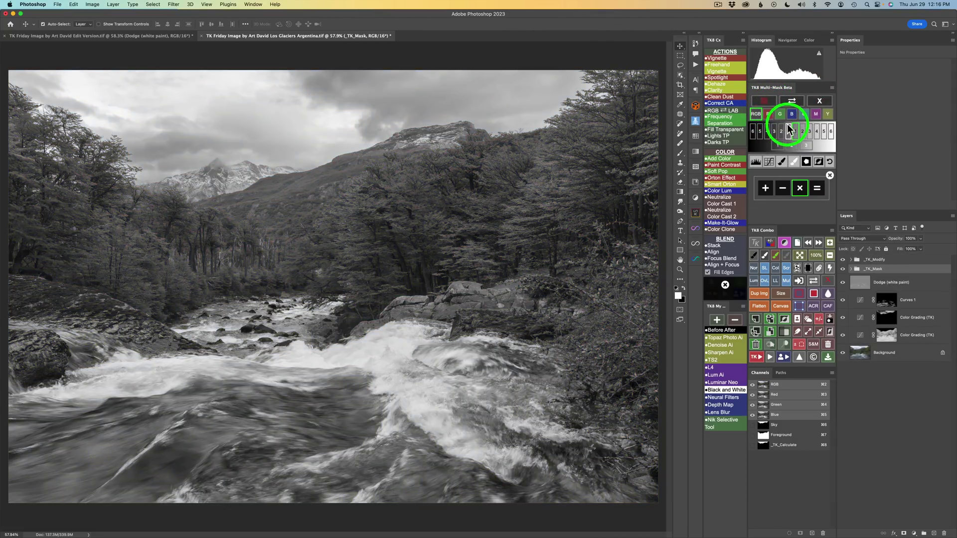
left_click(788, 132)
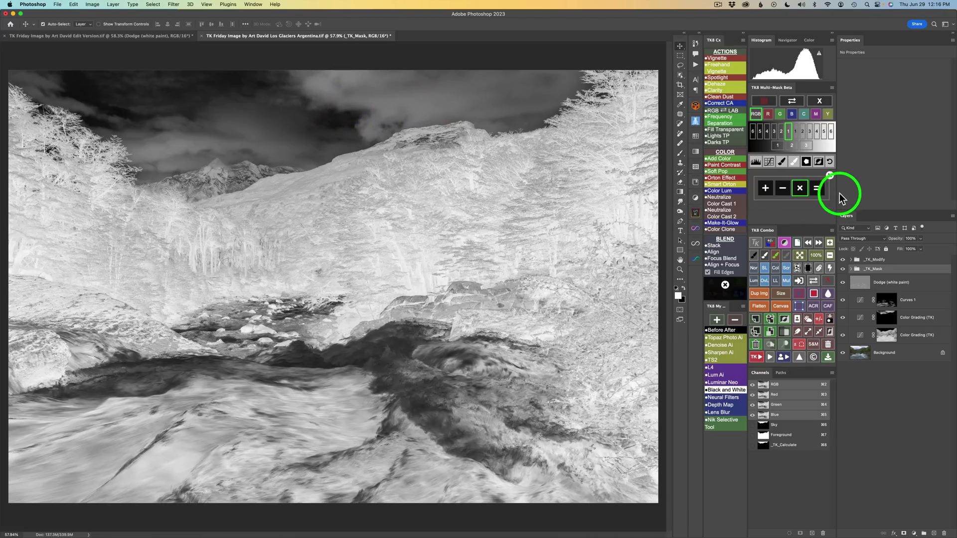
left_click(818, 189)
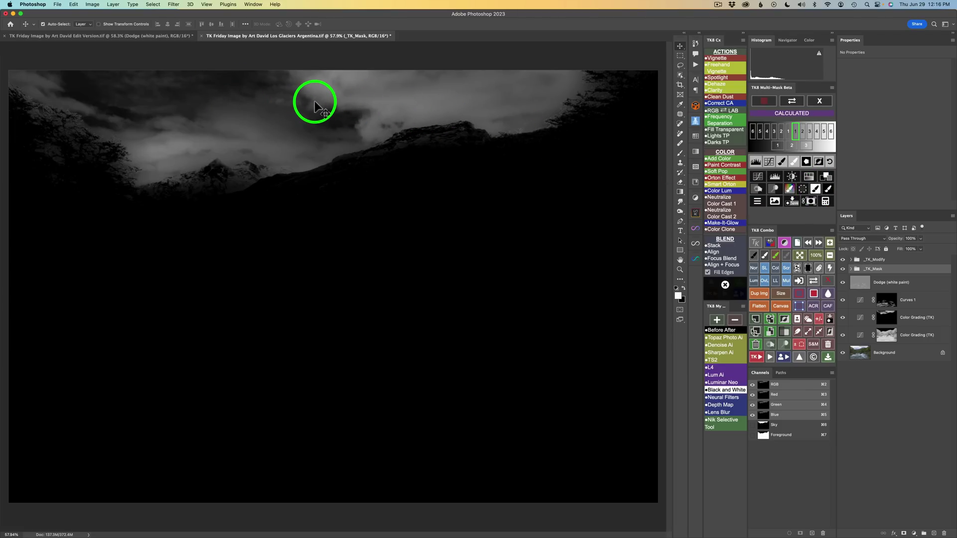
left_click(757, 191)
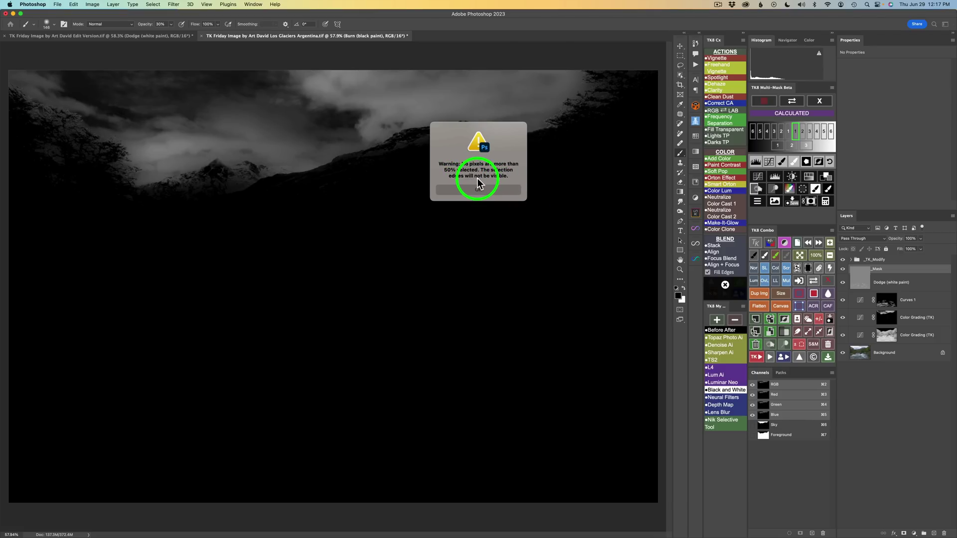
left_click(486, 189)
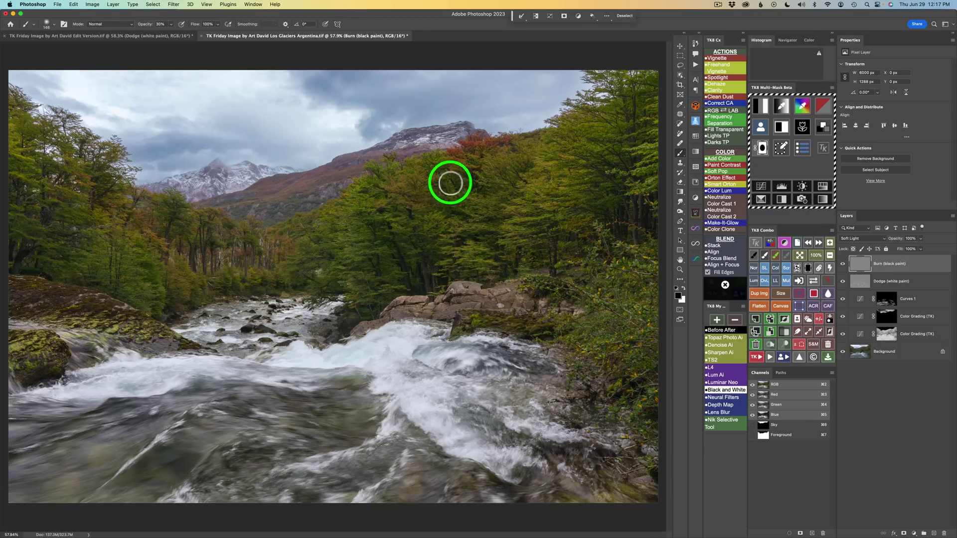
Step: Paint the sky's dark clouds with black at 30% opacity, and compare the Burn layer off and on
mouse_move(411, 97)
left_mouse_down()
mouse_move(377, 84)
mouse_move(387, 75)
mouse_move(421, 80)
mouse_move(406, 91)
mouse_move(441, 87)
left_mouse_up()
mouse_move(442, 88)
left_mouse_down()
mouse_move(364, 130)
mouse_move(417, 107)
mouse_move(380, 85)
mouse_move(428, 71)
mouse_move(494, 62)
mouse_move(466, 92)
mouse_move(495, 103)
mouse_move(526, 97)
mouse_move(515, 118)
mouse_move(517, 100)
mouse_move(513, 108)
mouse_move(489, 76)
mouse_move(413, 122)
mouse_move(158, 143)
mouse_move(186, 121)
mouse_move(32, 85)
mouse_move(143, 90)
mouse_move(184, 68)
mouse_move(144, 107)
mouse_move(81, 85)
mouse_move(261, 113)
mouse_move(318, 81)
mouse_move(401, 117)
mouse_move(509, 106)
mouse_move(525, 69)
mouse_move(226, 120)
mouse_move(298, 153)
mouse_move(278, 100)
mouse_move(160, 127)
mouse_move(94, 124)
mouse_move(20, 80)
mouse_move(276, 81)
mouse_move(248, 81)
left_mouse_up()
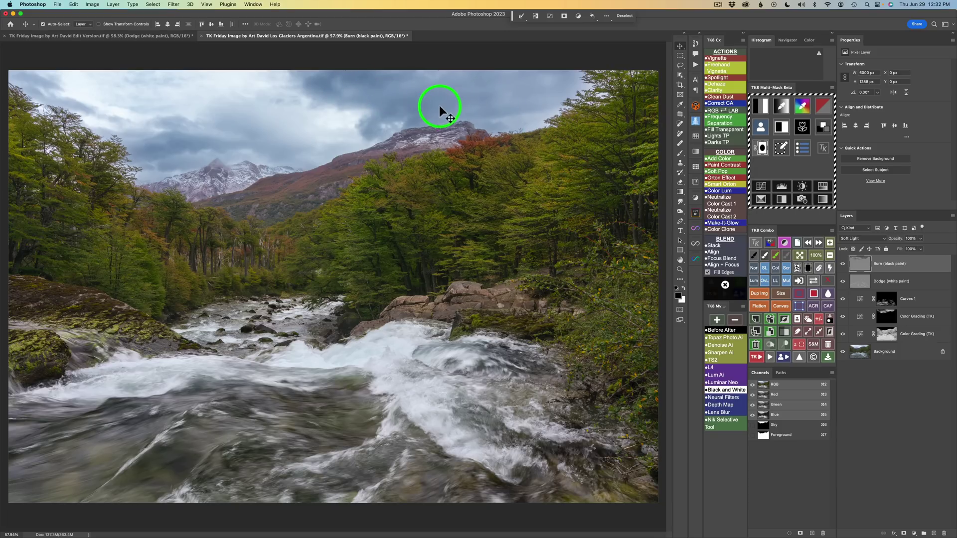
left_click(843, 263)
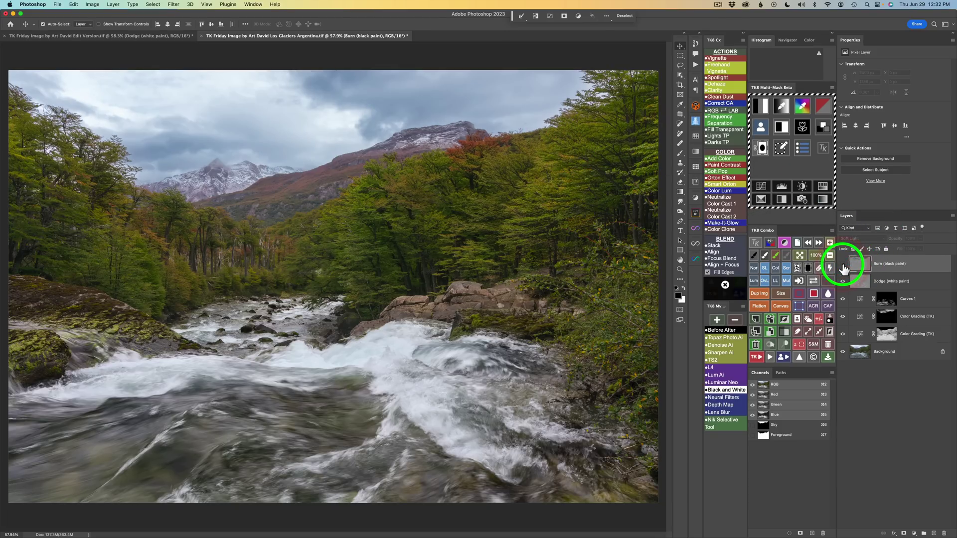
left_click(843, 264)
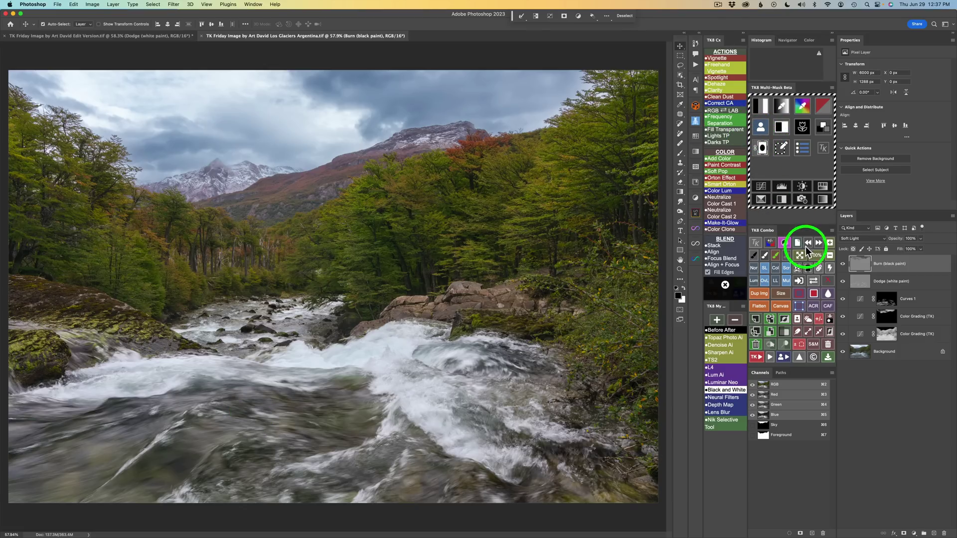
Step: Clear the selection and add a second Soft Light Burn (black paint) layer for painting with black at 10% opacity
left_click(819, 321)
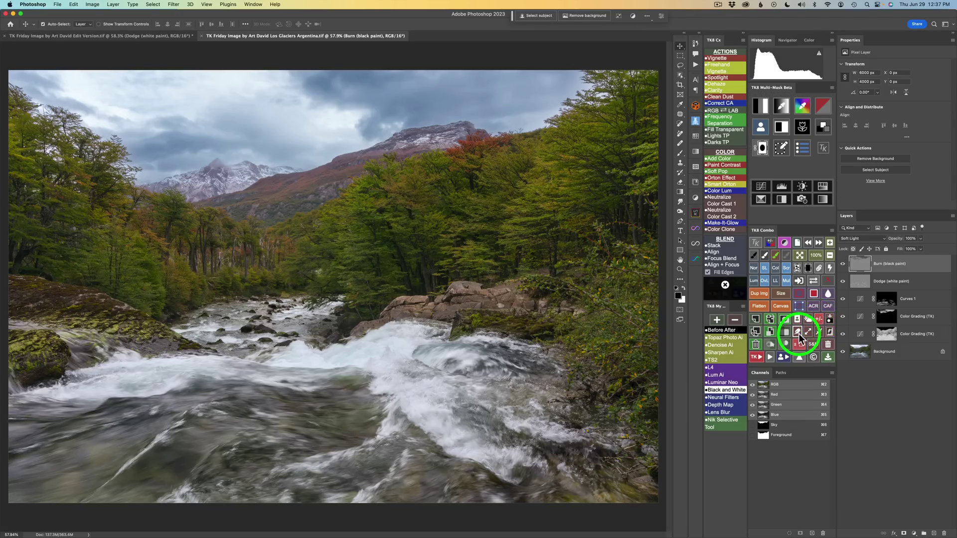
left_click(768, 344)
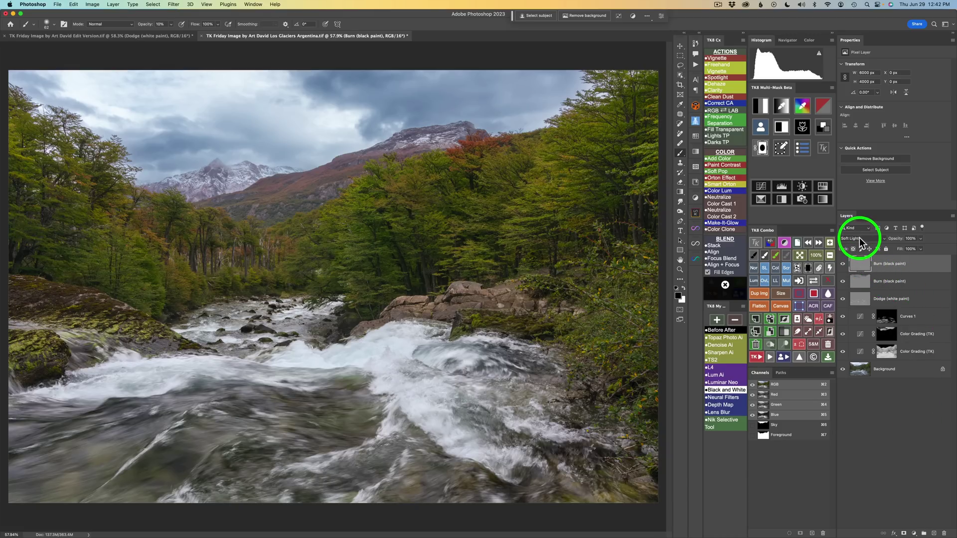
left_click(860, 263)
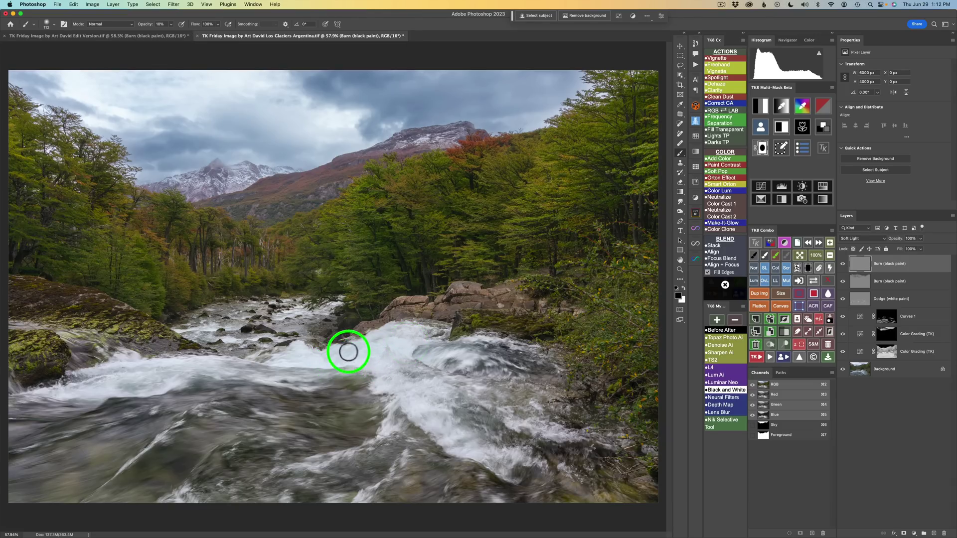
Step: Burn the white water of the river with black at 10% opacity, and compare the upper Burn layer off and on
left_click_drag(359, 347, 334, 360)
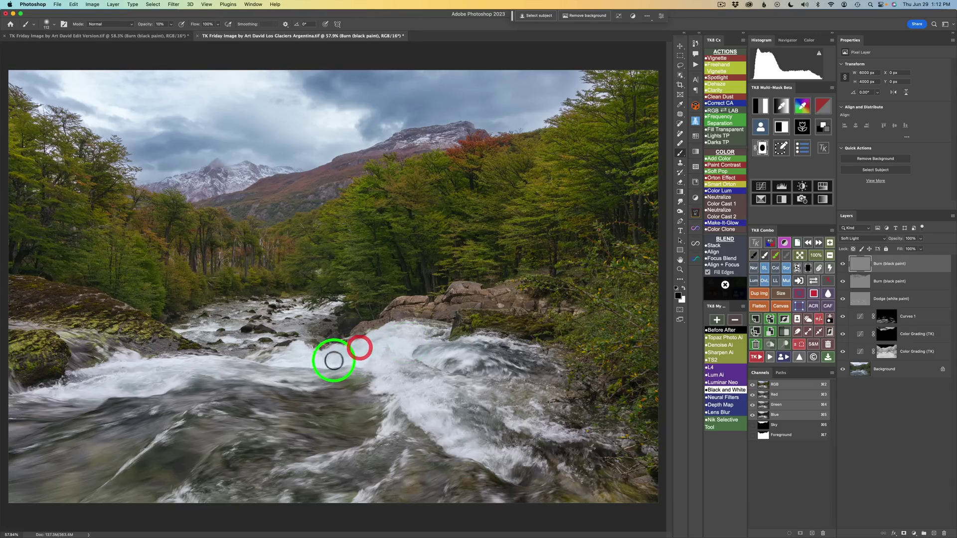
mouse_move(397, 333)
left_mouse_down()
mouse_move(376, 340)
mouse_move(401, 339)
mouse_move(389, 339)
mouse_move(385, 353)
mouse_move(358, 362)
mouse_move(373, 352)
mouse_move(408, 361)
mouse_move(474, 348)
mouse_move(460, 341)
mouse_move(458, 355)
mouse_move(510, 355)
mouse_move(485, 358)
mouse_move(525, 365)
mouse_move(517, 356)
mouse_move(532, 368)
mouse_move(494, 364)
mouse_move(528, 376)
mouse_move(501, 370)
mouse_move(524, 375)
mouse_move(500, 371)
mouse_move(506, 382)
mouse_move(493, 369)
mouse_move(471, 372)
mouse_move(498, 369)
mouse_move(474, 367)
left_mouse_up()
mouse_move(482, 422)
left_mouse_down()
mouse_move(527, 451)
mouse_move(521, 500)
mouse_move(528, 468)
mouse_move(421, 474)
left_mouse_up()
mouse_move(363, 477)
left_mouse_down()
mouse_move(333, 492)
mouse_move(252, 462)
mouse_move(304, 454)
mouse_move(249, 410)
mouse_move(319, 408)
mouse_move(280, 394)
mouse_move(254, 367)
mouse_move(299, 372)
mouse_move(339, 354)
mouse_move(252, 359)
mouse_move(64, 451)
mouse_move(67, 473)
mouse_move(145, 427)
mouse_move(166, 455)
mouse_move(222, 429)
mouse_move(122, 371)
mouse_move(163, 379)
mouse_move(230, 337)
mouse_move(226, 312)
mouse_move(293, 322)
mouse_move(318, 366)
mouse_move(291, 355)
left_mouse_up()
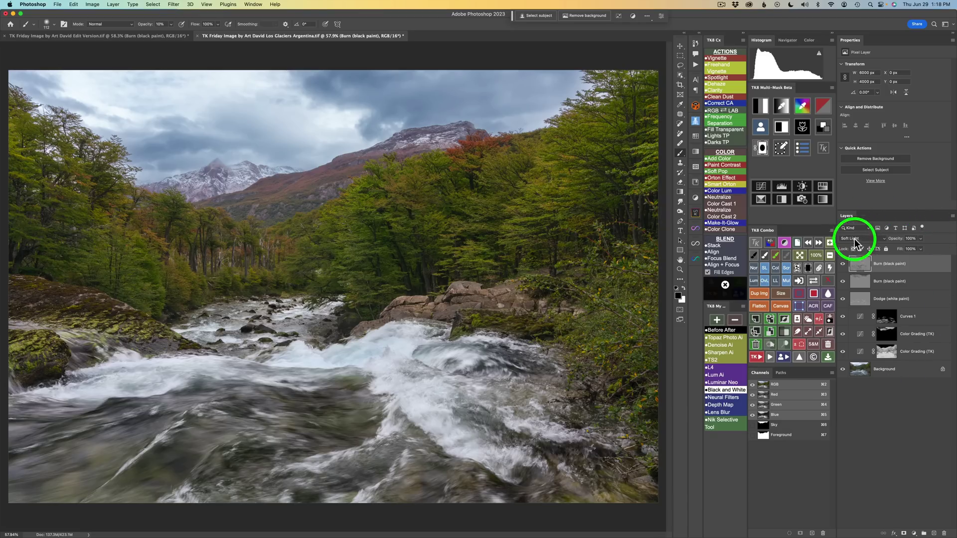
left_click(843, 265)
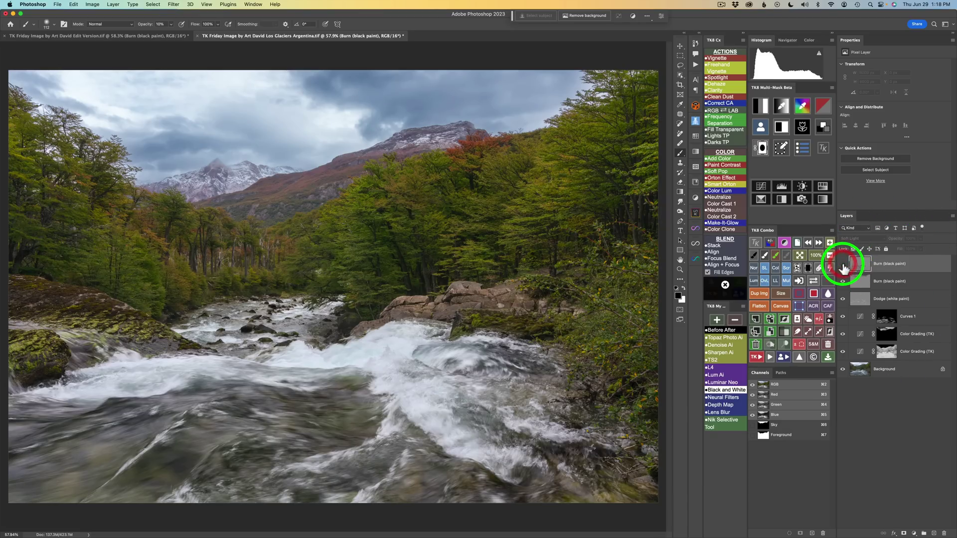
left_click(843, 265)
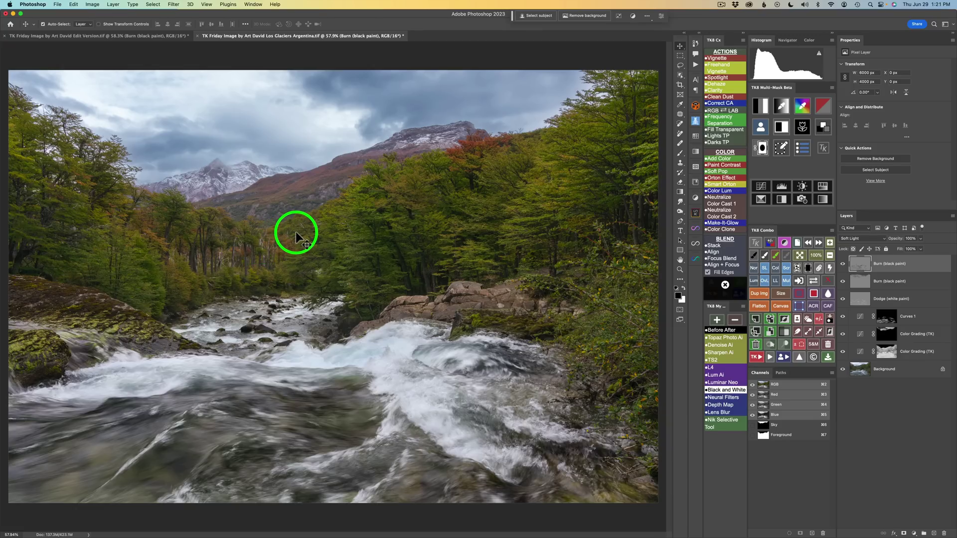
Step: Run the Paint Contrast action, sampling the red tree below the mountain and choosing a brighter orange (#a26231) as the paint color
left_click(726, 165)
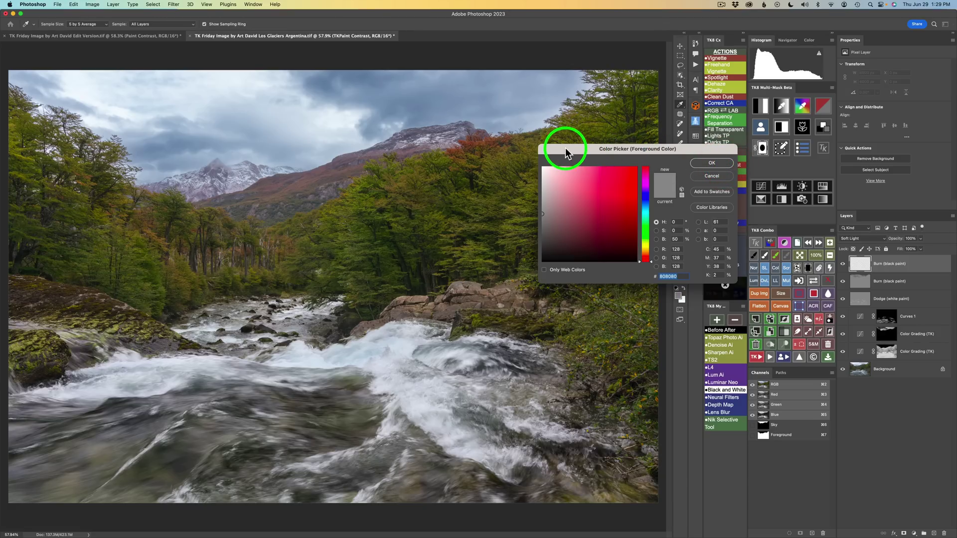
left_click(472, 142)
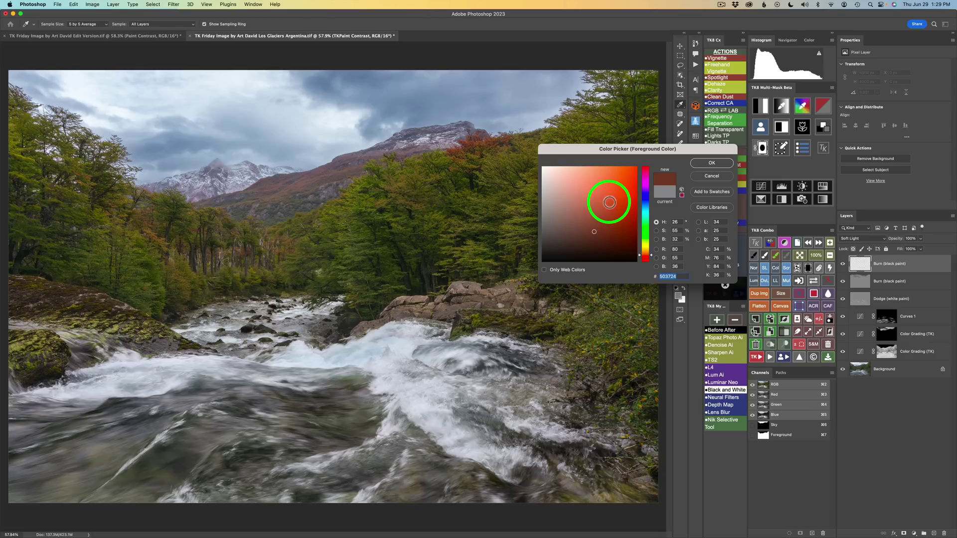
left_click(705, 166)
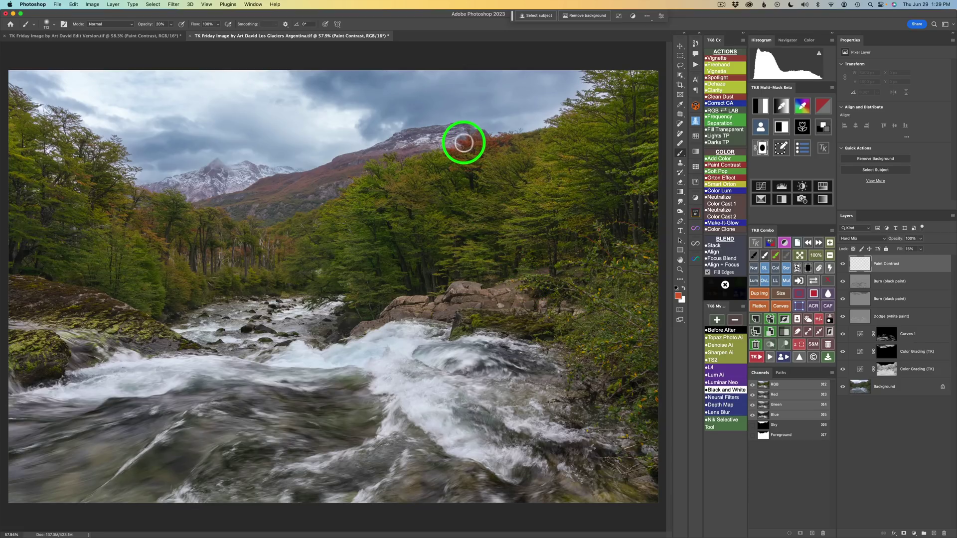
Step: Paint orange at 20% opacity over the red trees and the autumn foliage across the river, and check the Paint Contrast layer's effect
mouse_move(471, 144)
left_mouse_down()
mouse_move(482, 142)
mouse_move(450, 165)
mouse_move(456, 152)
mouse_move(464, 162)
mouse_move(443, 181)
mouse_move(474, 141)
mouse_move(501, 148)
mouse_move(489, 143)
mouse_move(506, 140)
mouse_move(498, 141)
left_mouse_up()
mouse_move(450, 176)
left_mouse_down()
mouse_move(443, 199)
mouse_move(411, 205)
mouse_move(398, 223)
mouse_move(413, 207)
mouse_move(389, 218)
mouse_move(380, 205)
mouse_move(404, 196)
left_mouse_up()
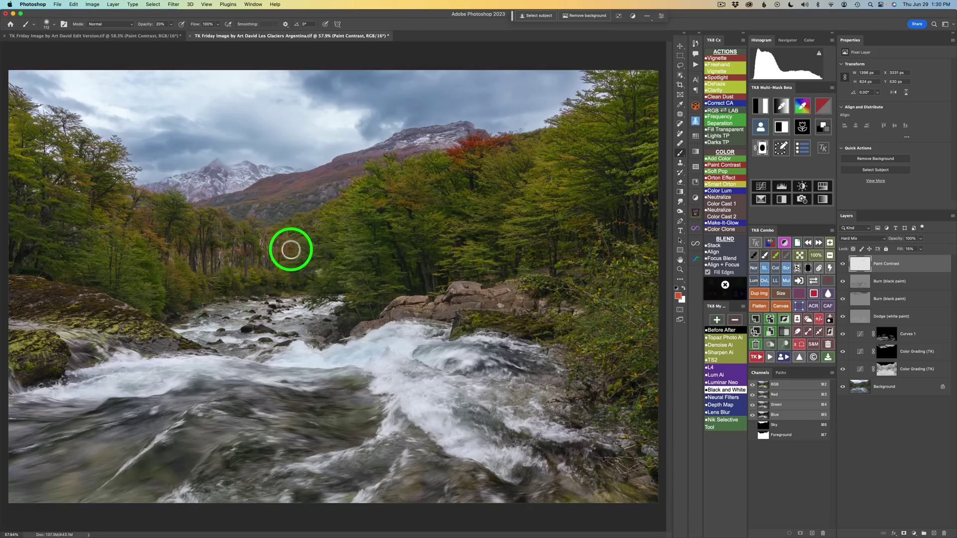
mouse_move(291, 249)
left_mouse_down()
mouse_move(256, 263)
mouse_move(268, 242)
mouse_move(238, 249)
mouse_move(241, 260)
mouse_move(246, 250)
mouse_move(173, 254)
mouse_move(149, 240)
mouse_move(165, 251)
mouse_move(146, 209)
left_mouse_up()
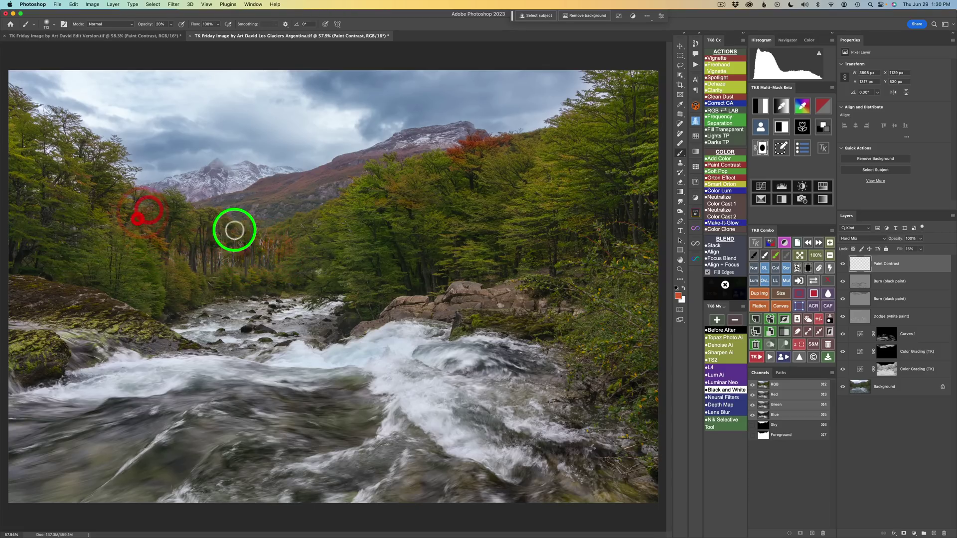
left_click(843, 265)
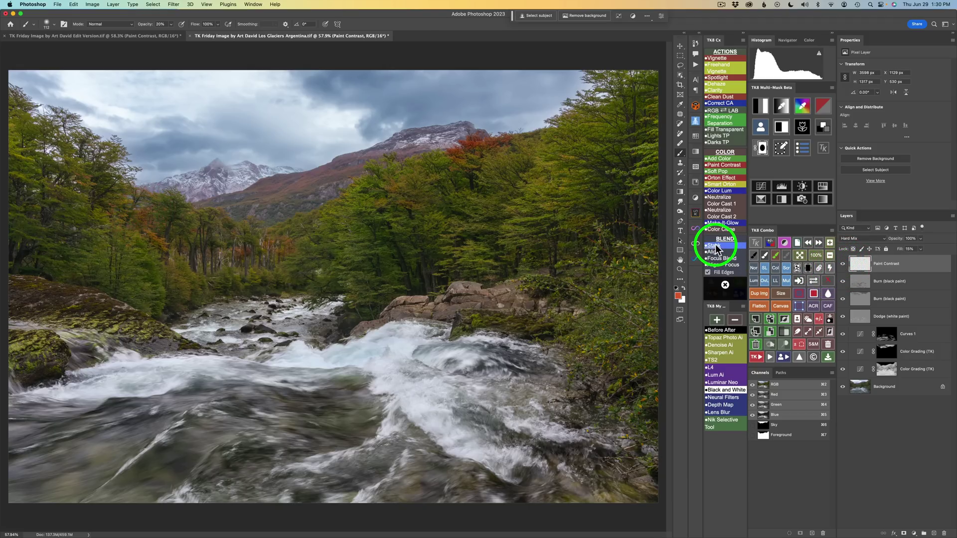
Step: Sample the green forest above the rocks, choose a brighter yellow-green, and paint it over those trees at 50% opacity
left_click(776, 256)
left_click_drag(617, 152, 633, 144)
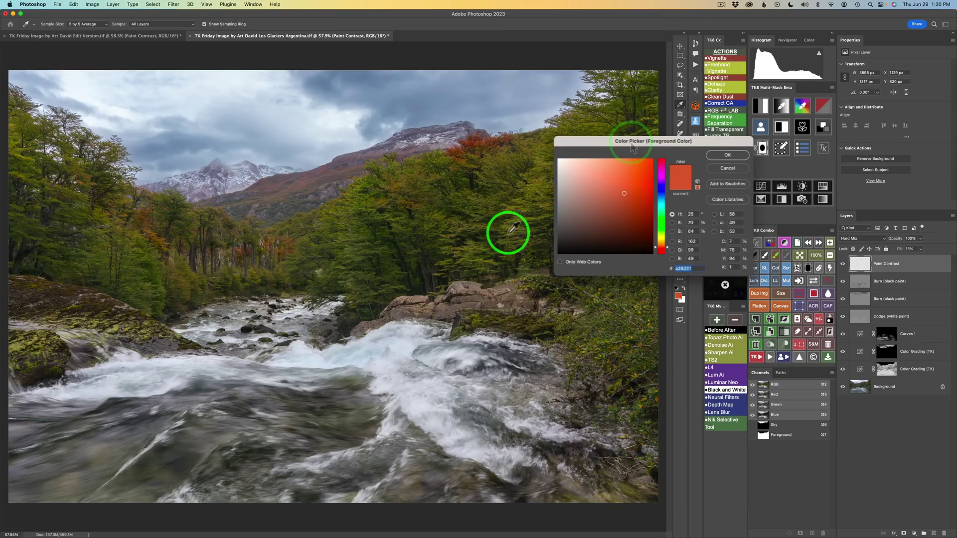
left_click(481, 248)
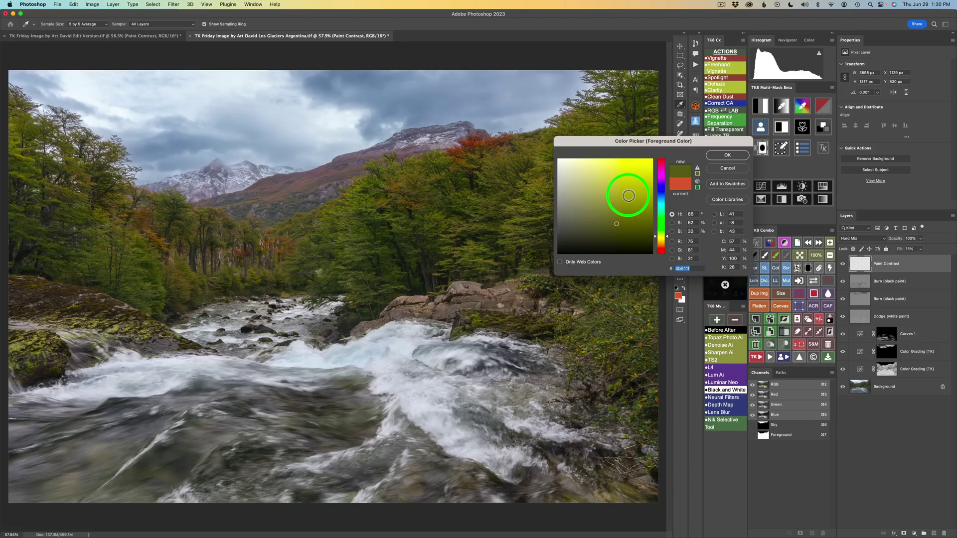
left_click(723, 155)
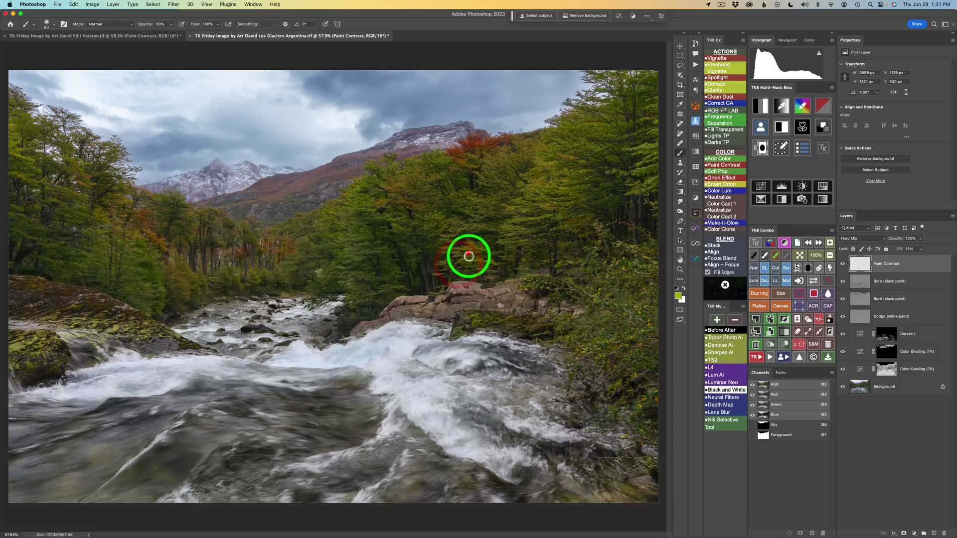
mouse_move(466, 254)
left_mouse_down()
mouse_move(526, 228)
mouse_move(523, 216)
mouse_move(541, 216)
mouse_move(519, 218)
mouse_move(519, 199)
mouse_move(562, 199)
mouse_move(541, 234)
left_mouse_up()
left_click_drag(527, 269, 522, 255)
mouse_move(433, 217)
left_mouse_down()
mouse_move(421, 222)
mouse_move(463, 198)
left_mouse_up()
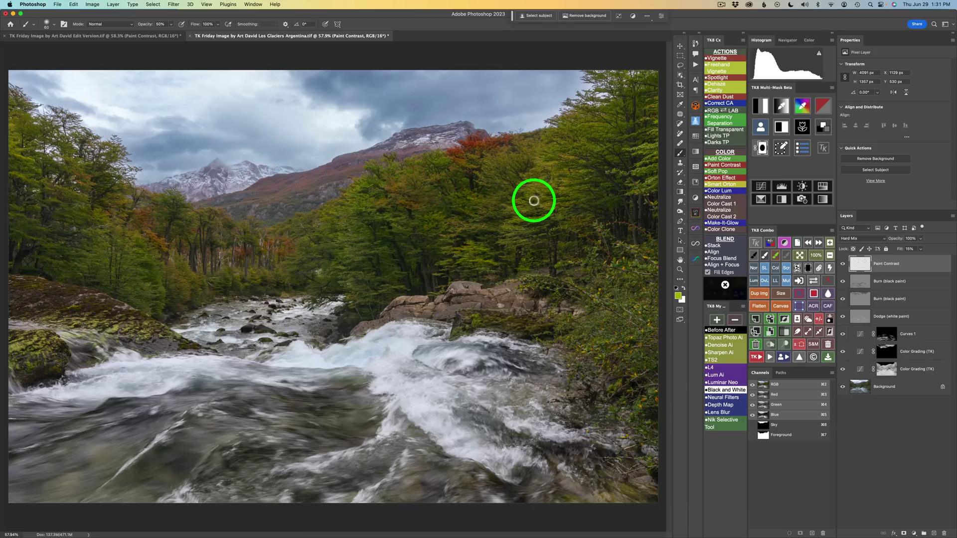
Step: Sample the yellowish foliage beside the red trees and choose a brighter yellow as the paint color
left_click(775, 256)
left_click_drag(580, 143, 616, 135)
left_click(552, 163)
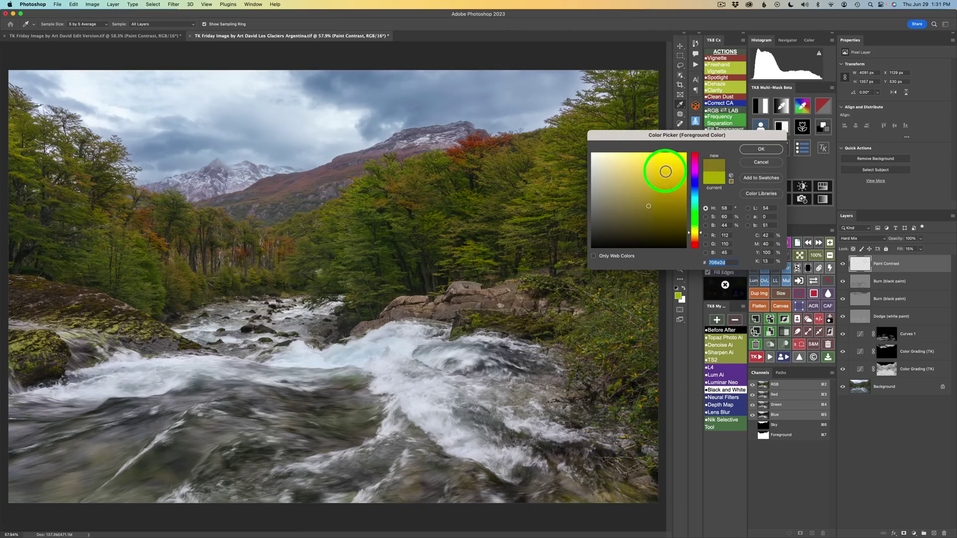
left_click(665, 169)
left_click(750, 146)
Step: Paint yellow at 50% opacity over the forest above the rocks and the lower trees on the far bank
left_click(541, 165)
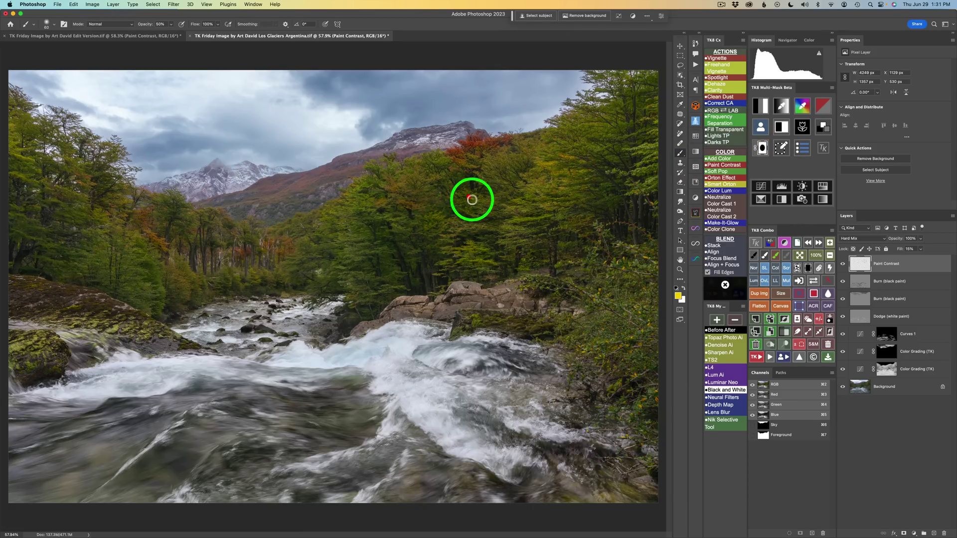
left_click(349, 188)
left_click(345, 215)
left_click(366, 257)
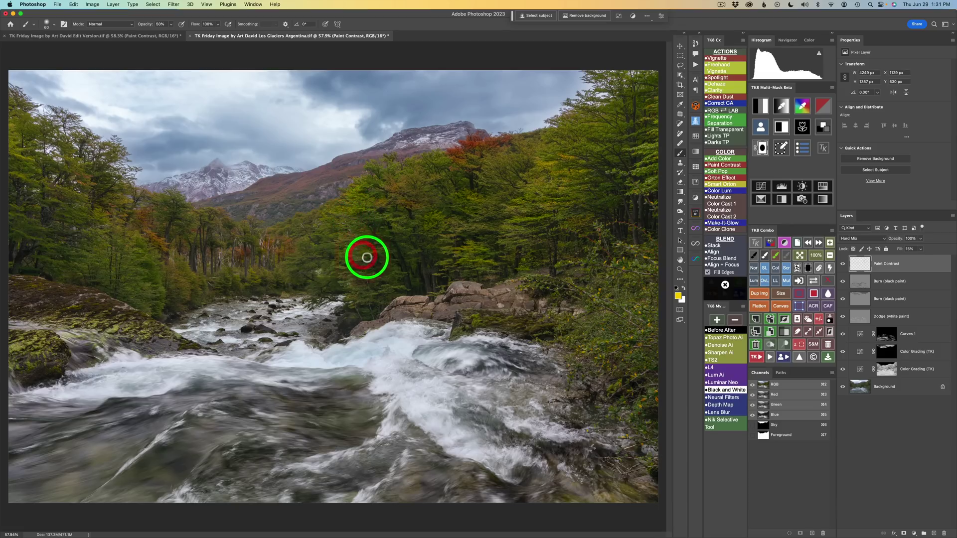
left_click(450, 265)
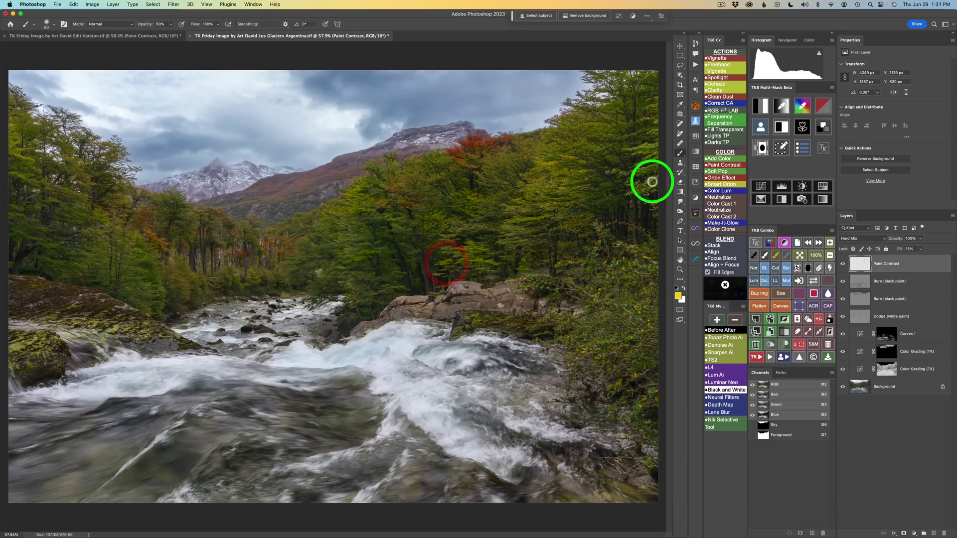
left_click(132, 266)
left_click(145, 280)
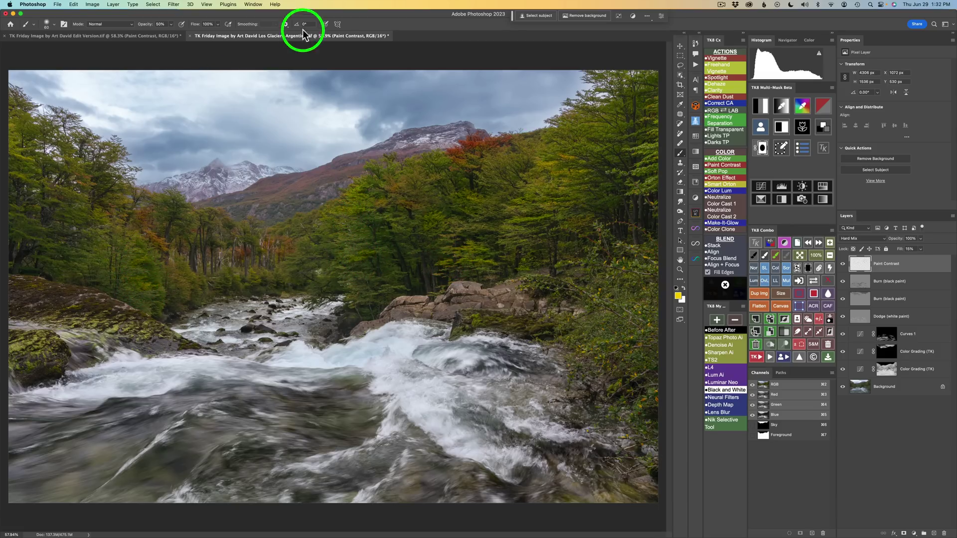
Step: Choose a bright yellow based on the foliage and paint it over the trees on both banks at a higher brush opacity
left_click(778, 241)
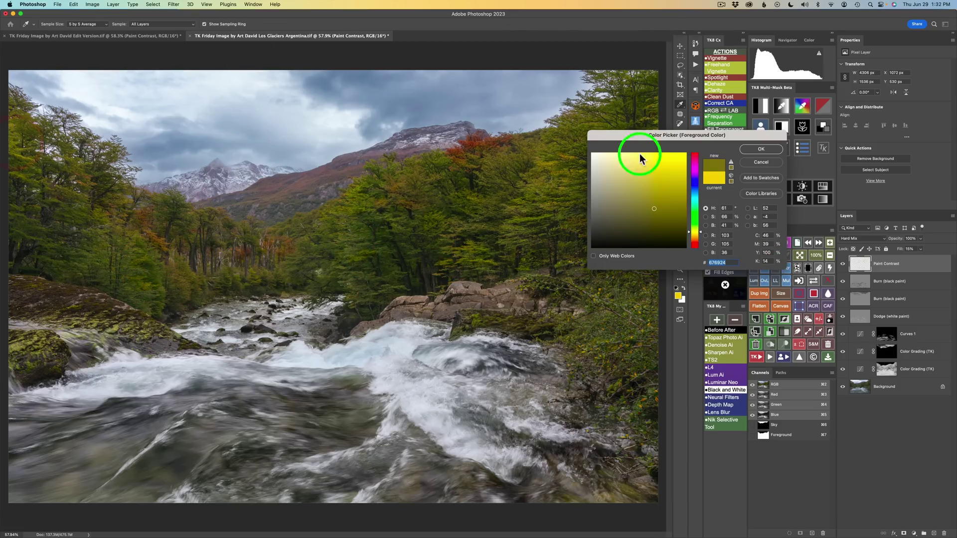
left_click(760, 149)
left_click(20, 145)
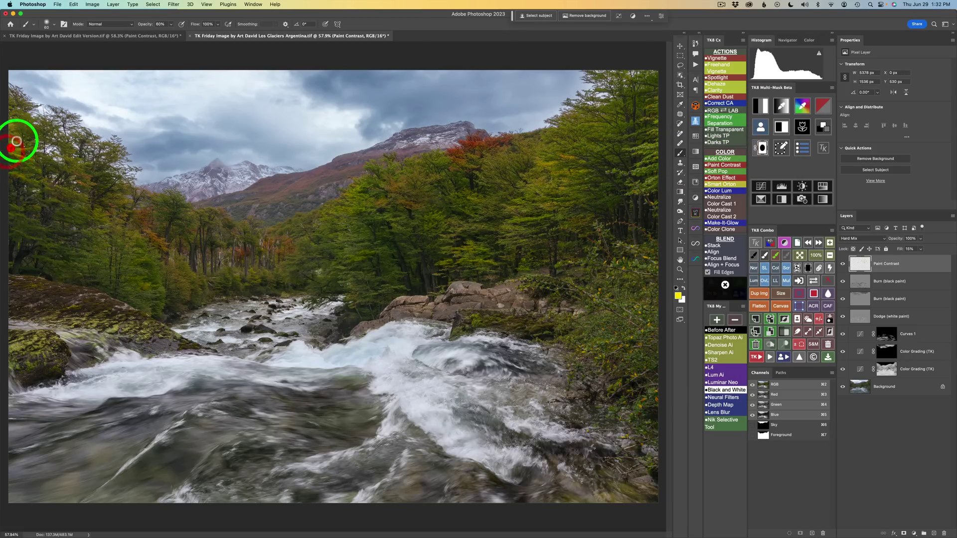
mouse_move(94, 261)
left_mouse_down()
mouse_move(81, 254)
mouse_move(85, 265)
mouse_move(95, 259)
left_mouse_up()
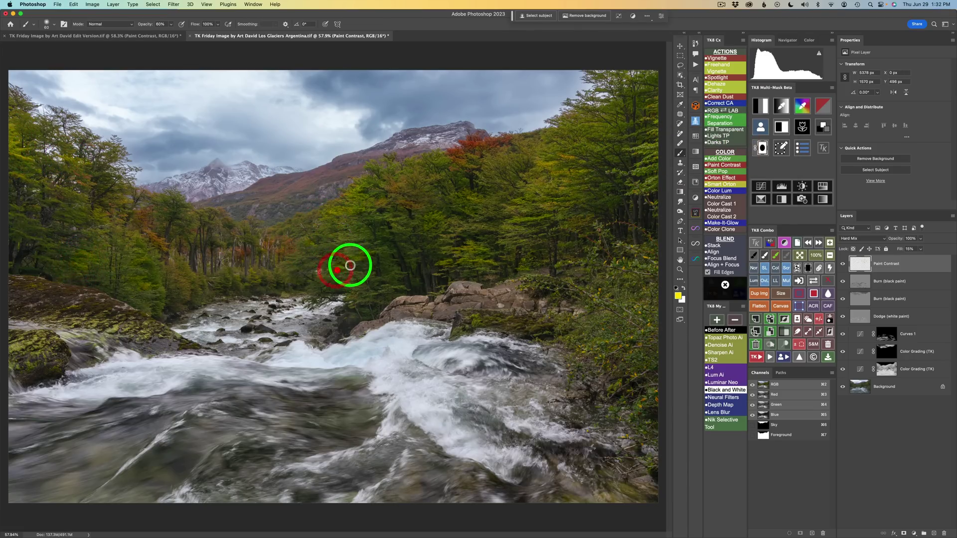
mouse_move(391, 232)
left_mouse_down()
mouse_move(429, 236)
mouse_move(430, 219)
mouse_move(465, 192)
left_mouse_up()
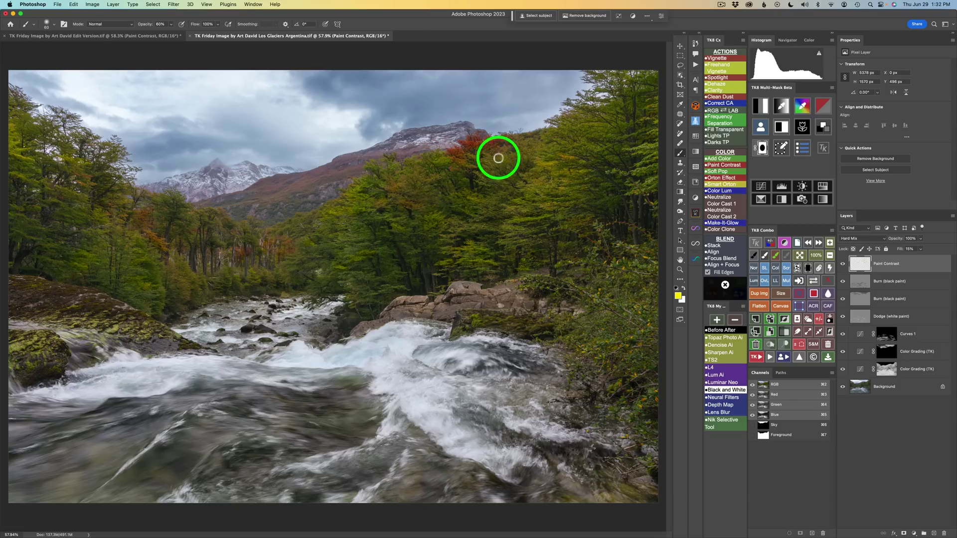
left_click_drag(515, 233, 513, 239)
mouse_move(577, 129)
left_mouse_down()
mouse_move(581, 149)
mouse_move(462, 188)
mouse_move(404, 168)
left_mouse_up()
mouse_move(280, 241)
left_mouse_down()
mouse_move(309, 216)
mouse_move(310, 241)
mouse_move(324, 229)
mouse_move(327, 205)
mouse_move(293, 239)
left_mouse_up()
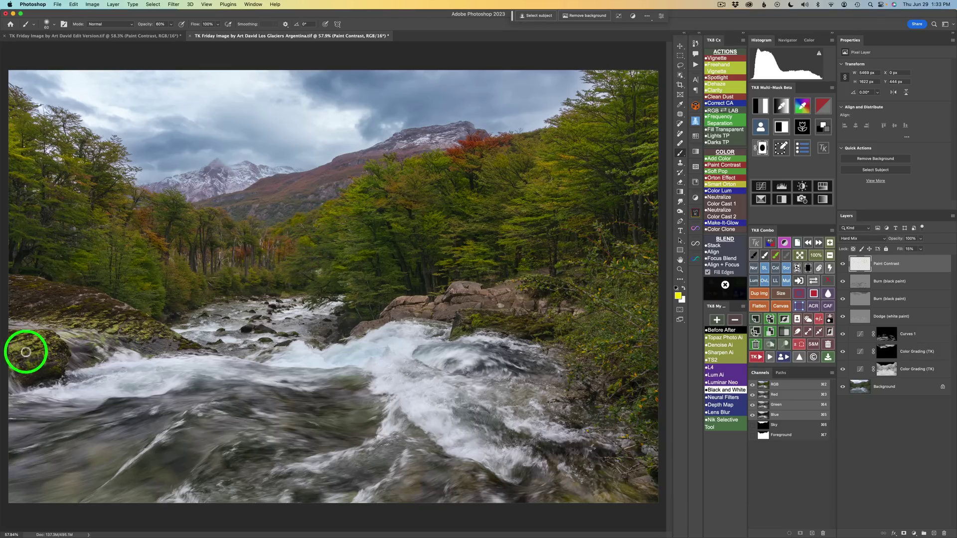
Step: Sample the moss on the round boulder, choose a more saturated yellow, and paint it over the boulder and mossy bank behind it
left_click(812, 257)
left_click(22, 345)
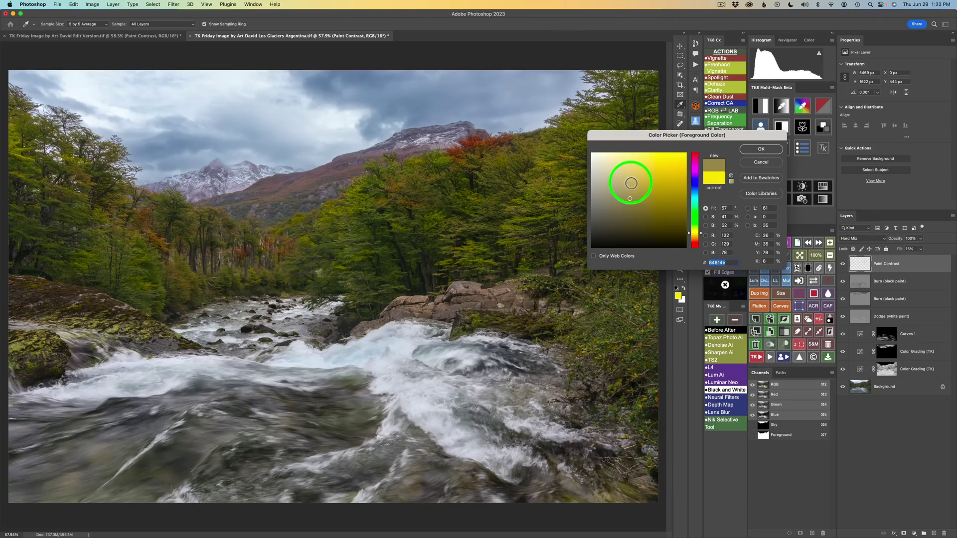
left_click(759, 150)
mouse_move(28, 337)
left_mouse_down()
mouse_move(43, 342)
mouse_move(32, 353)
mouse_move(43, 352)
left_mouse_up()
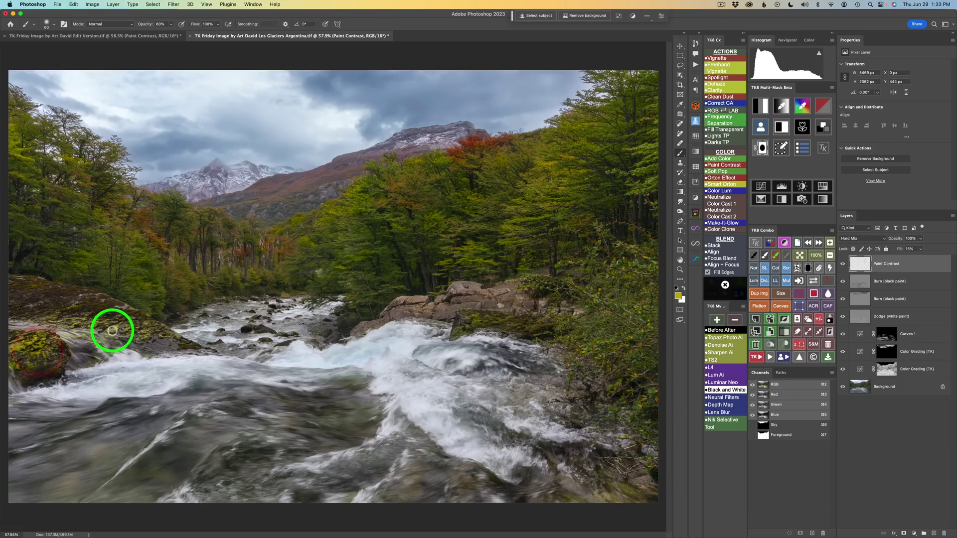
mouse_move(111, 331)
left_mouse_down()
mouse_move(86, 322)
mouse_move(139, 331)
left_mouse_up()
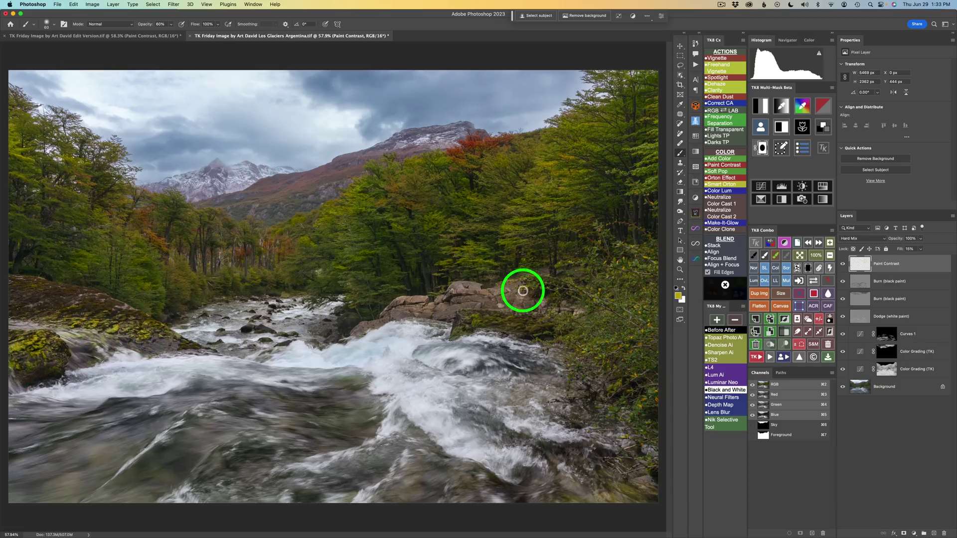
Step: Choose a more vivid green from the moss below the pink rocks and paint it over that mossy ledge at 100% opacity
left_click(775, 257)
left_click(668, 199)
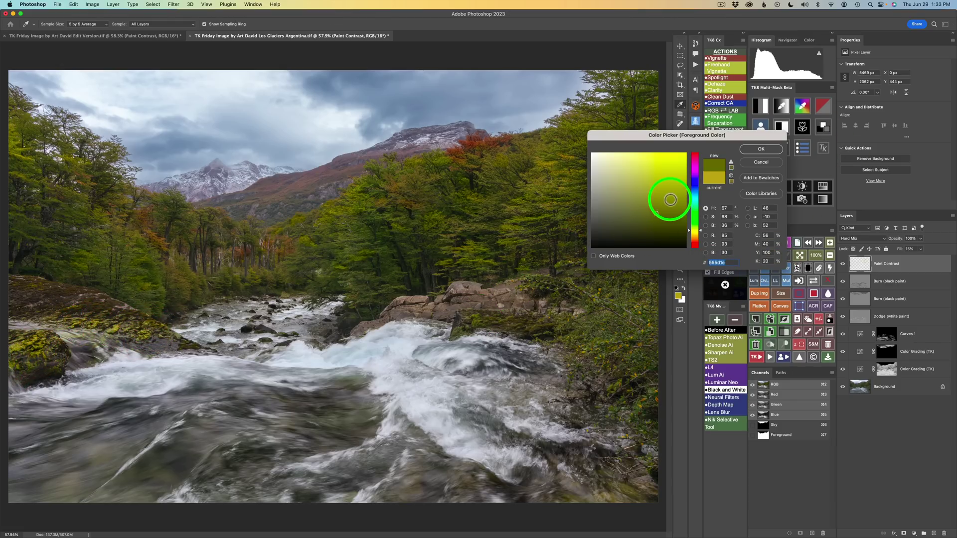
left_click(748, 151)
key("0")
left_click(465, 331)
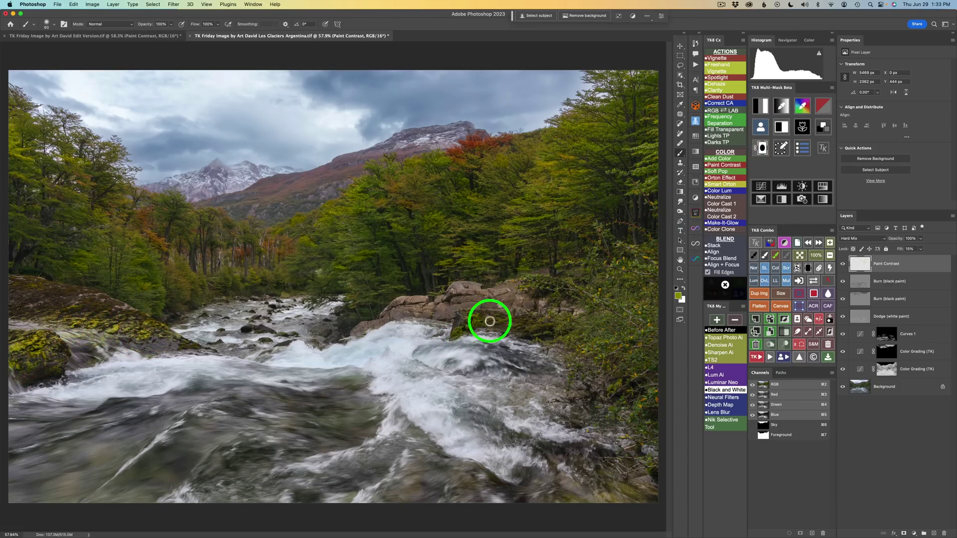
left_click(453, 340)
left_click(489, 320)
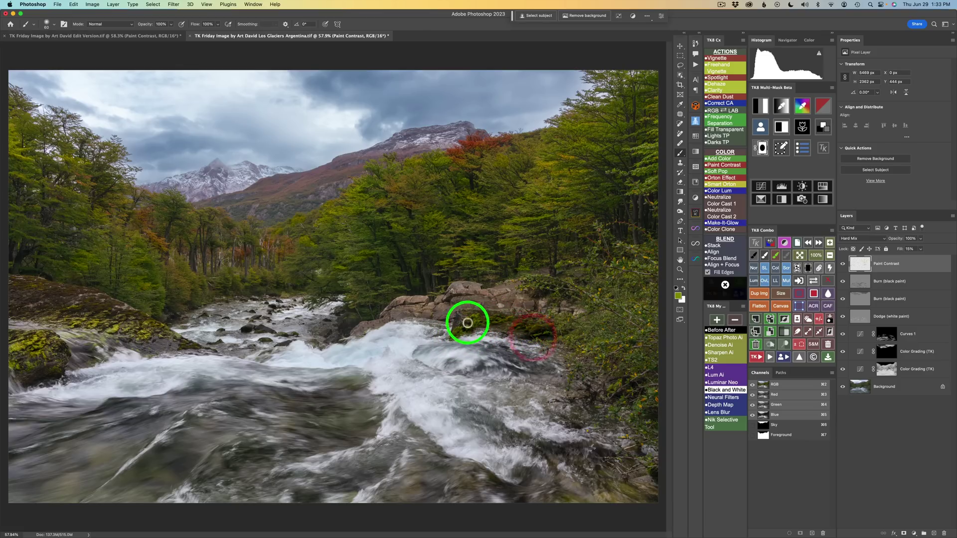
left_click(453, 338)
left_click(474, 316)
left_click(482, 320)
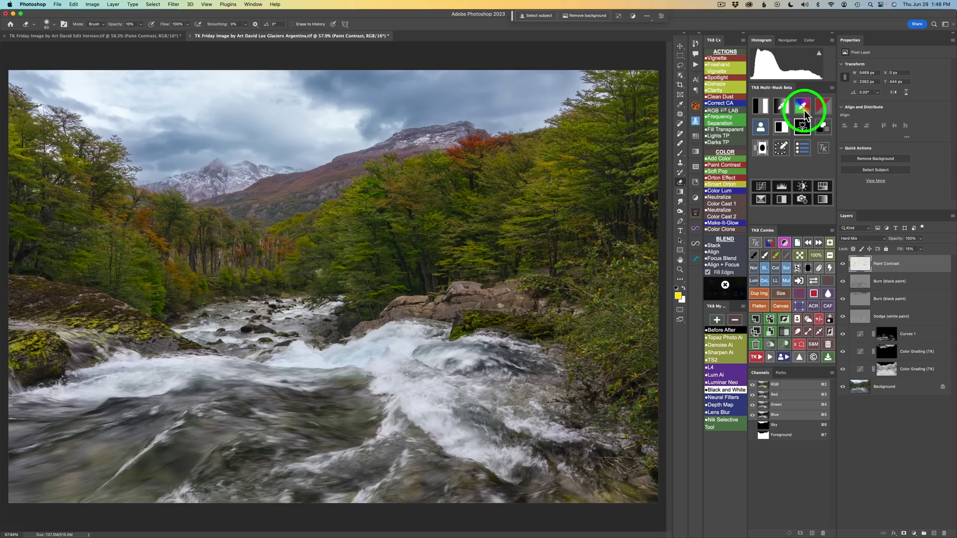
Step: Check and accept the yellow paint color, and compare the image with the Paint Contrast layer off and on
left_click(776, 256)
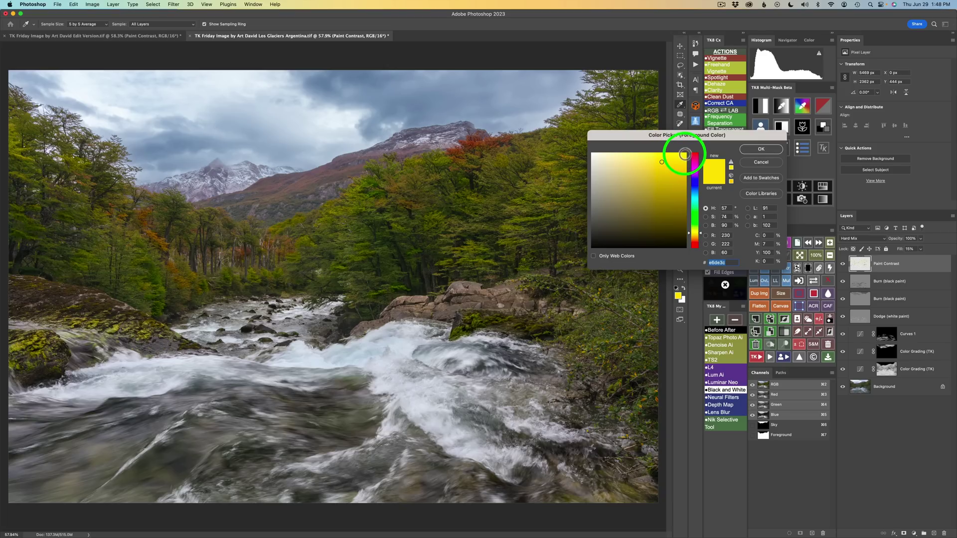
left_click(747, 148)
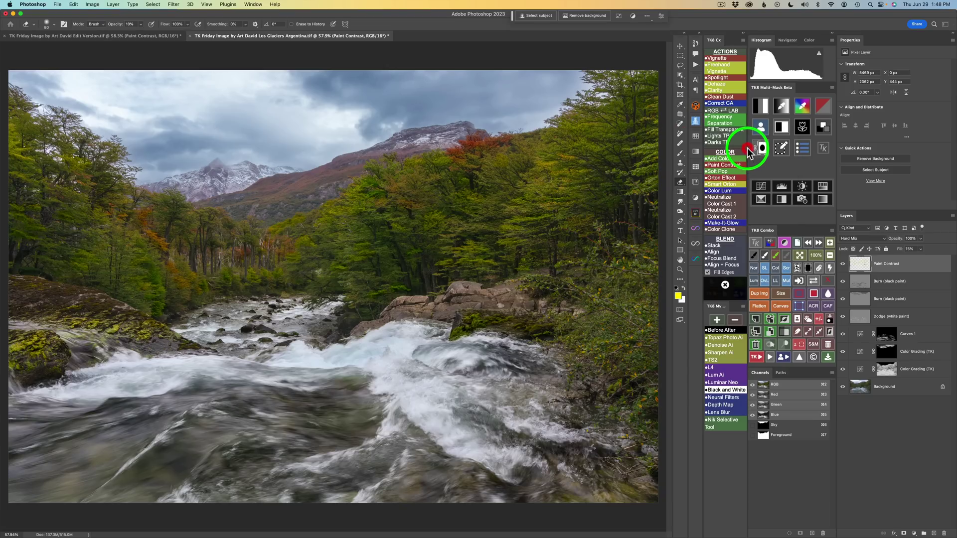
left_click(842, 264)
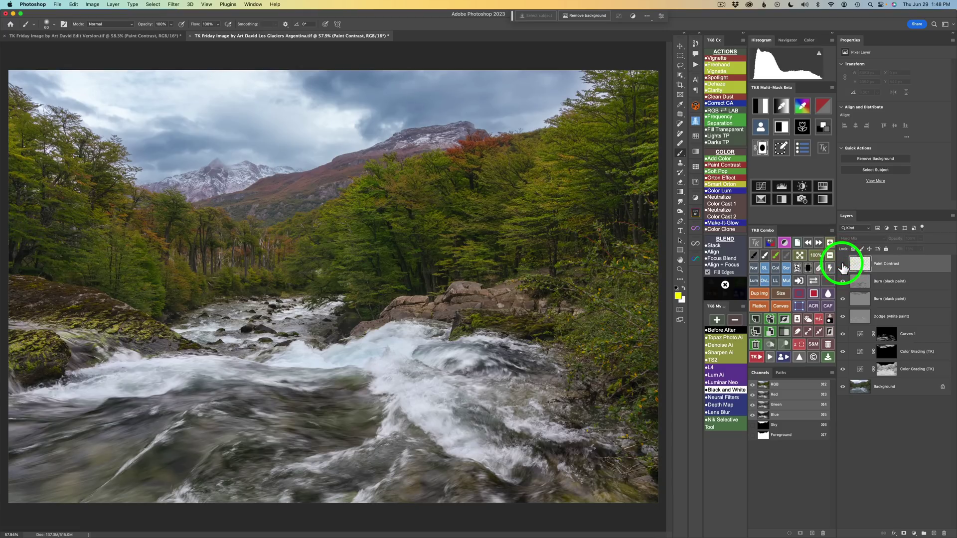
left_click(842, 265)
left_click(842, 264)
left_click(842, 264)
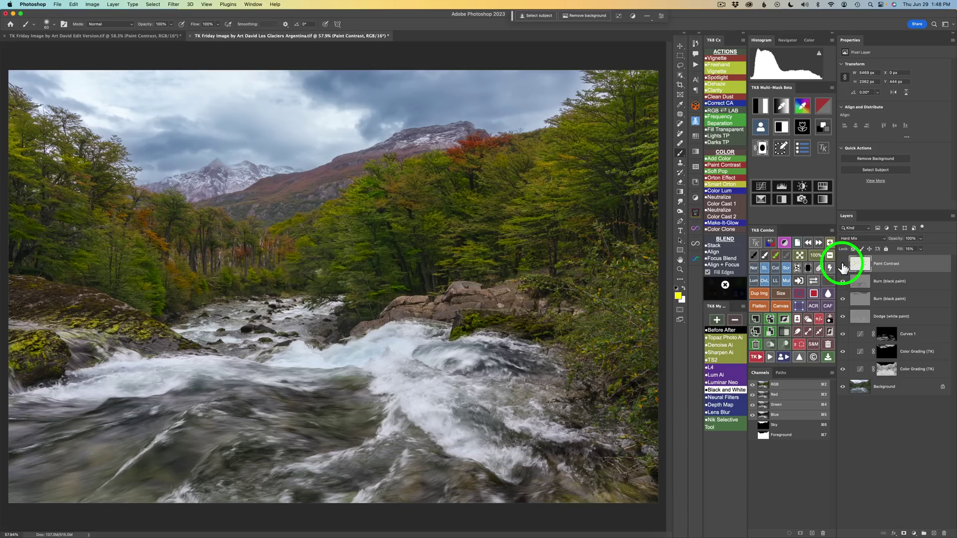
Step: Check the Paint Contrast layer's overall effect with it hidden and shown, and try a lower opacity for it
left_click(843, 264)
left_click(842, 264)
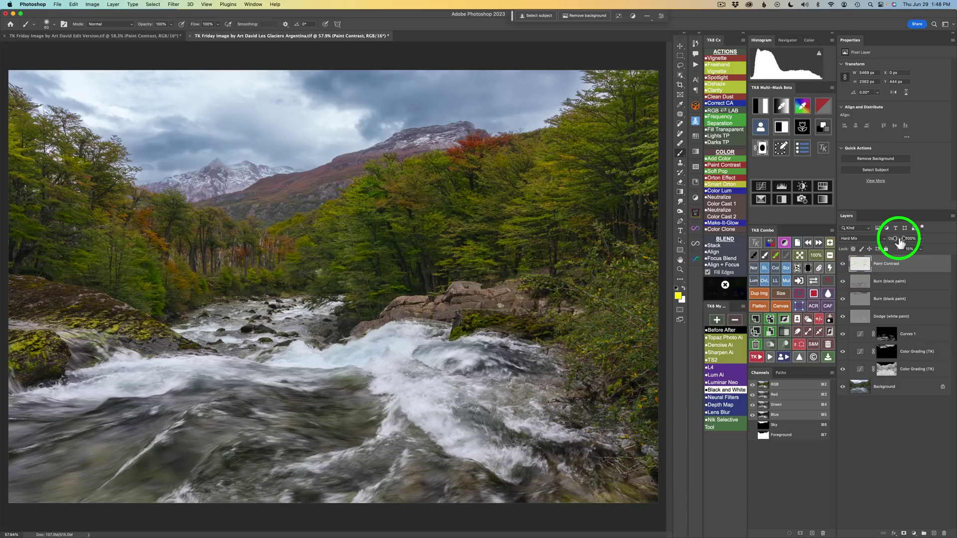
left_click_drag(900, 242, 840, 237)
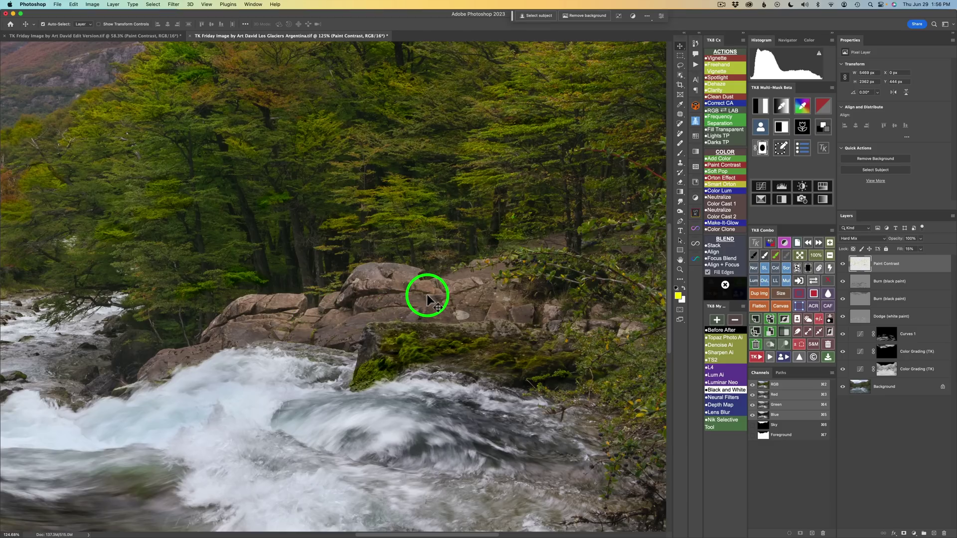
Step: Run the TK8 Add Color action, sample the pink rocks, choose a more saturated orange-brown, and paint it over the rocks
left_click(720, 160)
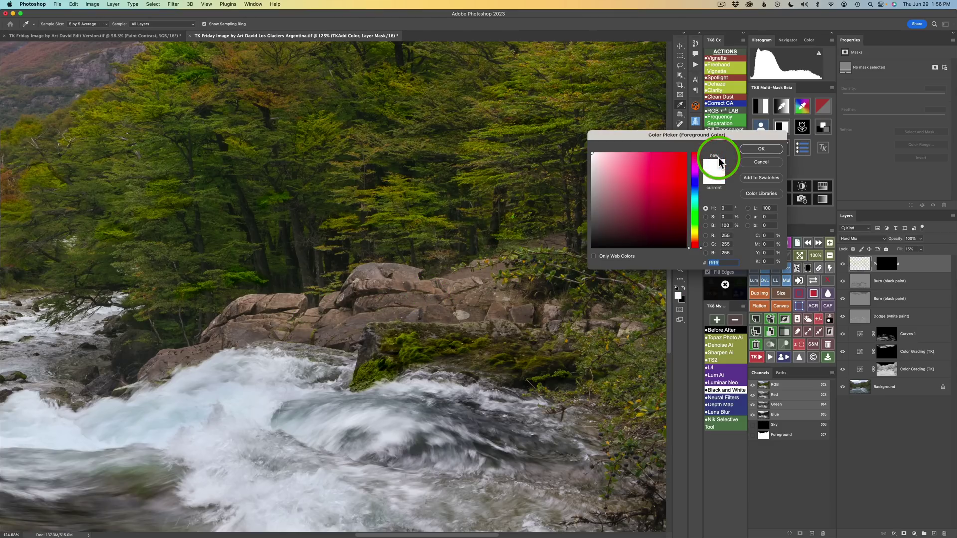
left_click(430, 288)
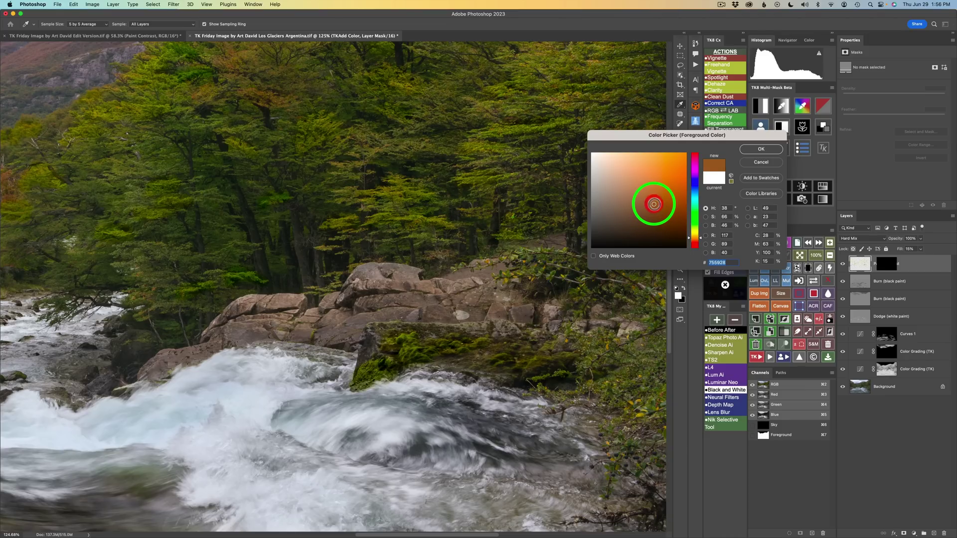
left_click(756, 148)
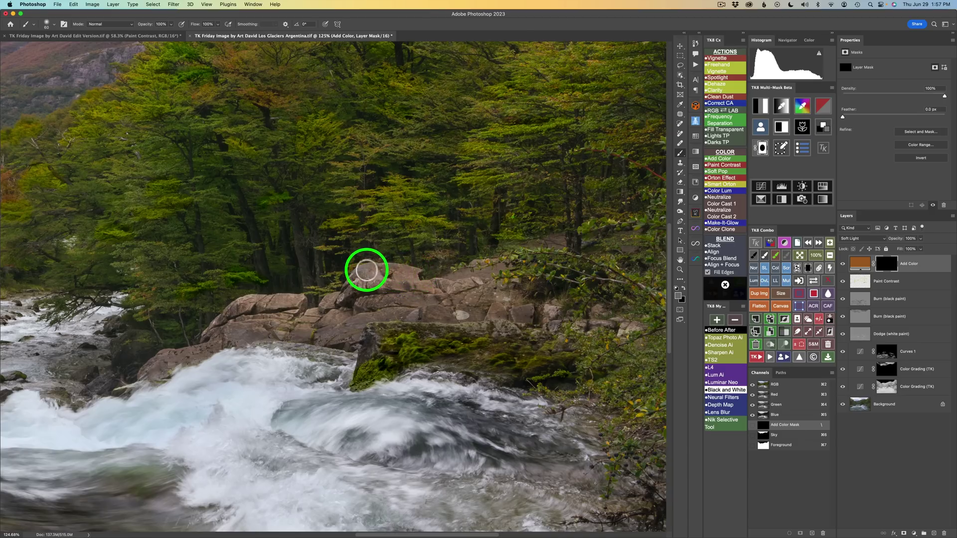
mouse_move(367, 270)
left_mouse_down()
mouse_move(357, 280)
mouse_move(409, 289)
mouse_move(367, 284)
mouse_move(284, 321)
mouse_move(293, 306)
mouse_move(262, 303)
mouse_move(158, 363)
mouse_move(289, 328)
mouse_move(346, 336)
mouse_move(333, 319)
mouse_move(376, 267)
mouse_move(387, 312)
mouse_move(379, 314)
mouse_move(447, 315)
mouse_move(439, 279)
mouse_move(507, 284)
mouse_move(502, 309)
mouse_move(602, 309)
left_mouse_up()
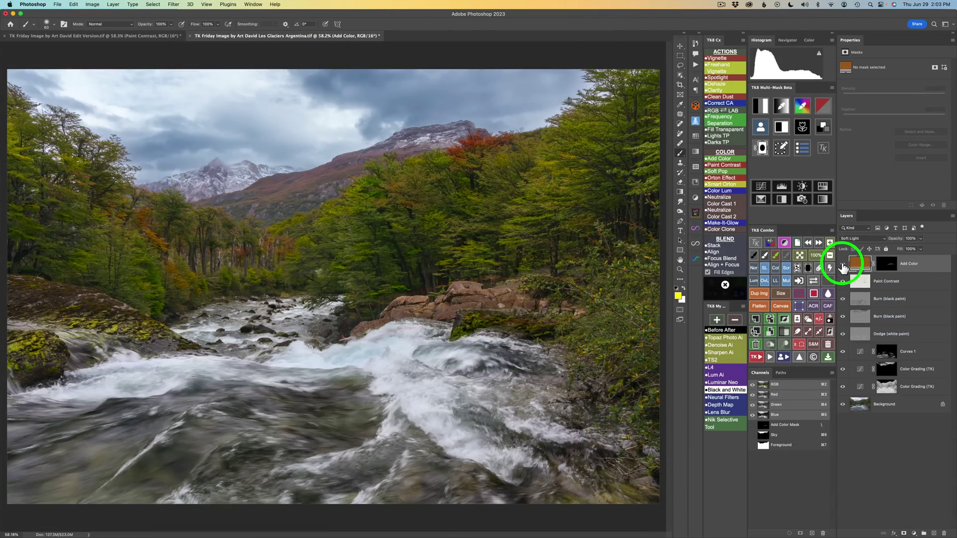
Step: Compare the Add Color layer off and on, and change its fill to a slightly darker orange-brown, #6b5022, keeping 100% opacity
left_click(842, 265)
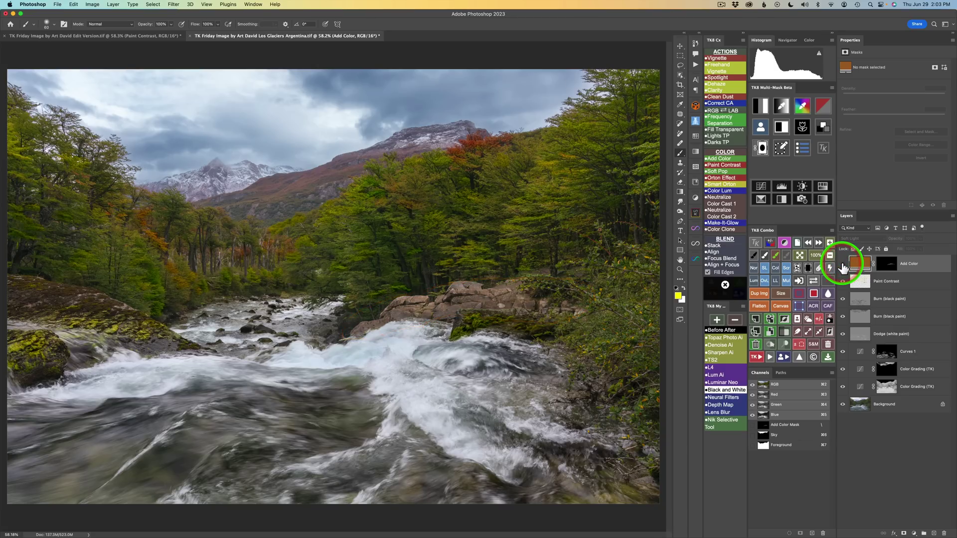
left_click(843, 265)
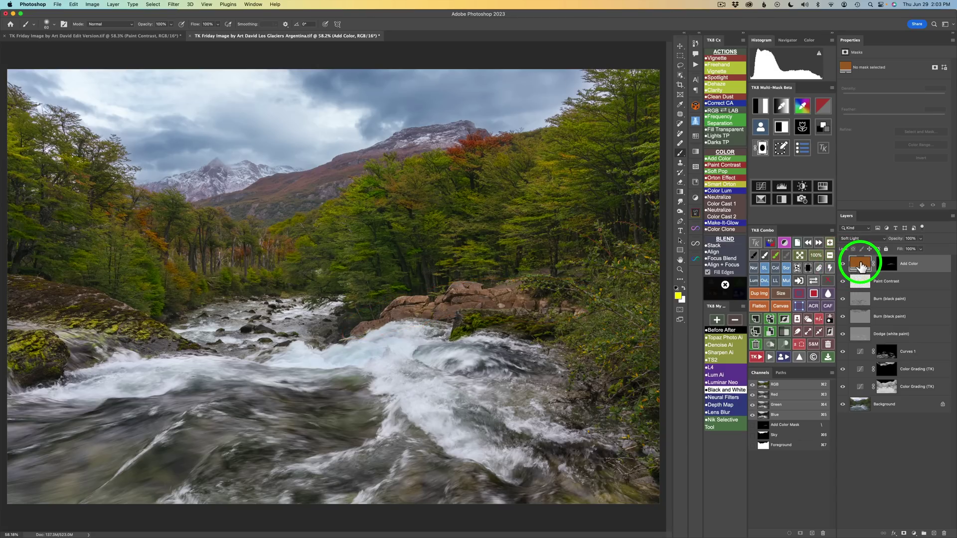
double_click(862, 268)
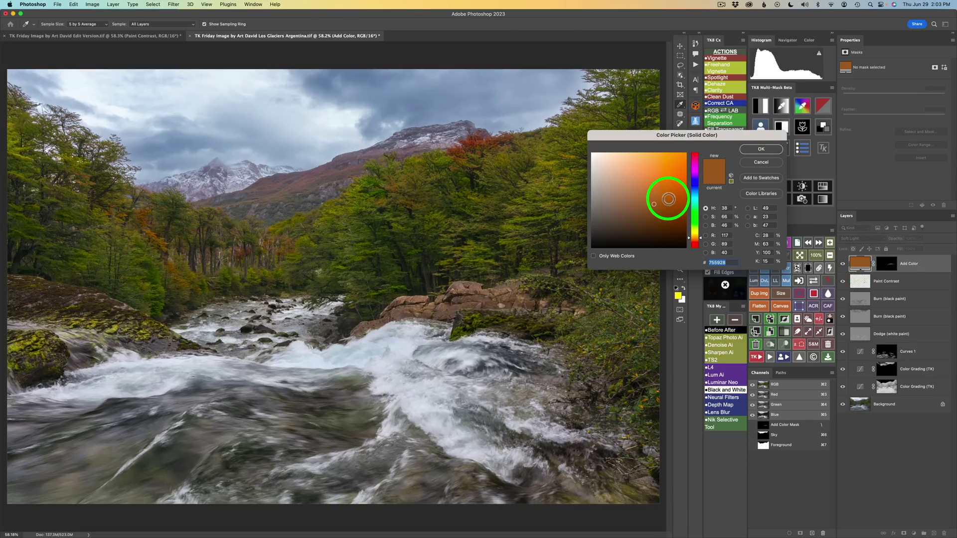
mouse_move(668, 199)
left_mouse_down()
mouse_move(643, 211)
mouse_move(674, 209)
mouse_move(658, 190)
mouse_move(680, 193)
mouse_move(620, 167)
mouse_move(632, 211)
mouse_move(633, 197)
mouse_move(656, 208)
left_mouse_up()
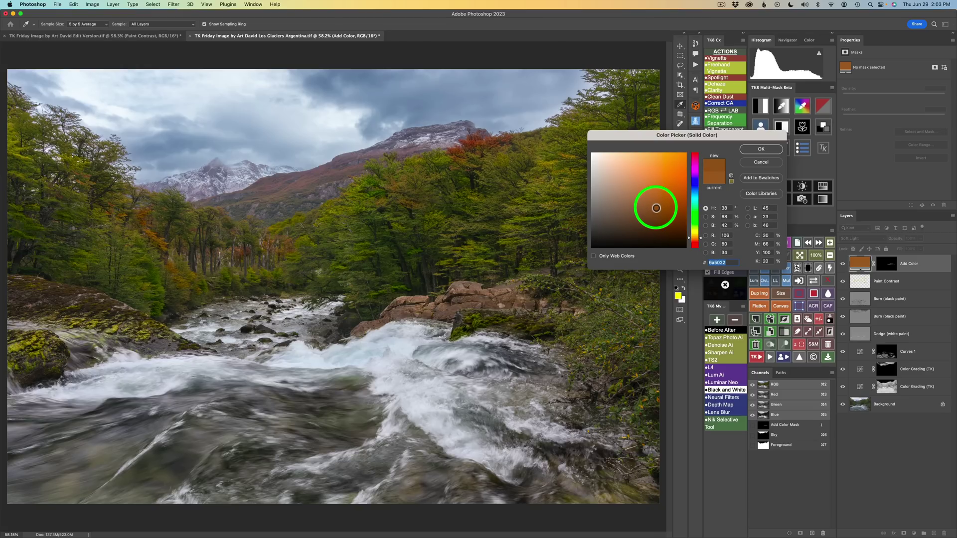
left_click(752, 150)
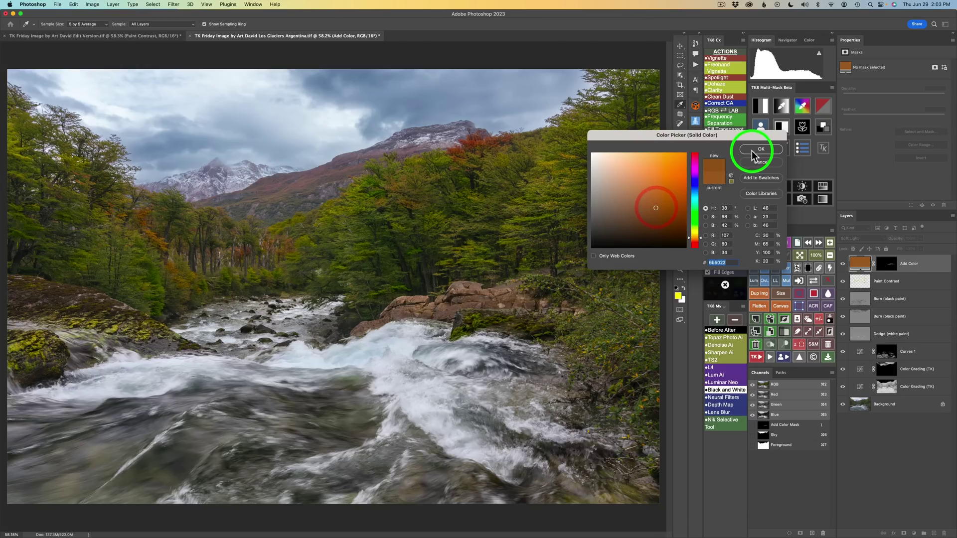
left_click(842, 267)
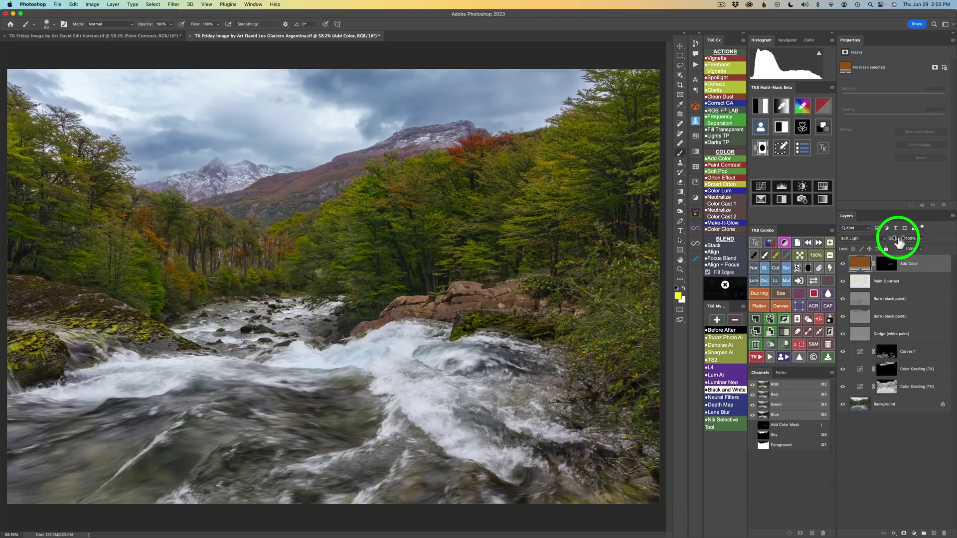
left_click_drag(899, 242, 934, 244)
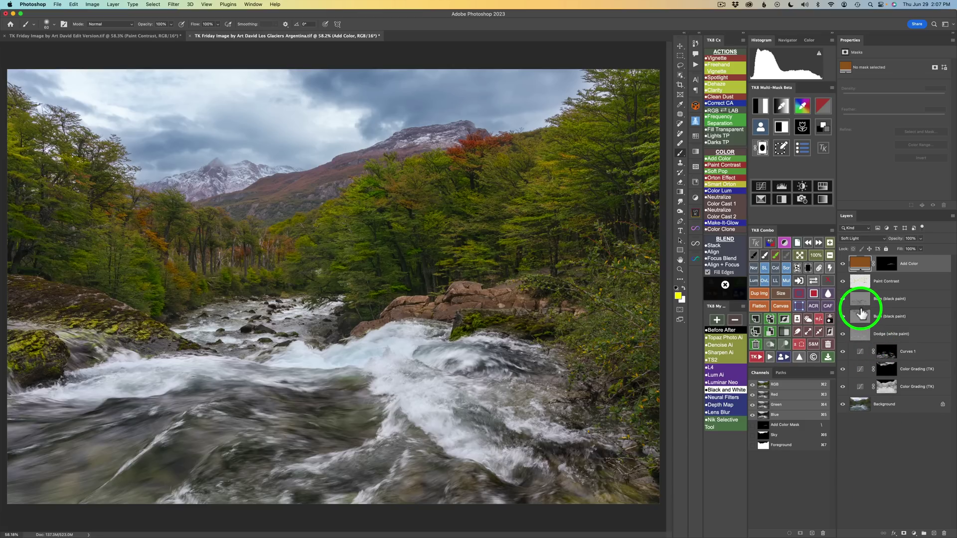
Step: Preview the midtone luminosity masks 1 to 3 and create a Curves adjustment layer through the midtone 1 mask
left_click(761, 107)
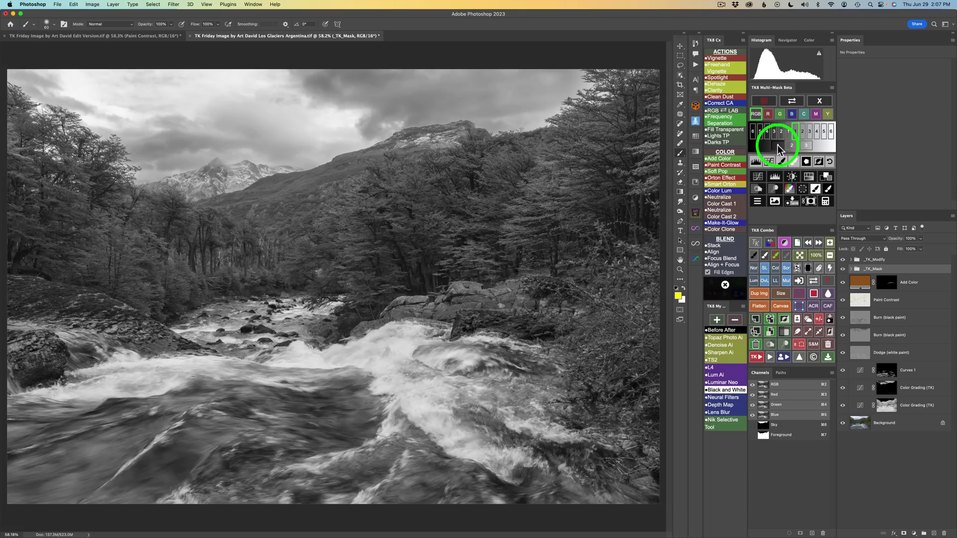
left_click(778, 145)
left_click(792, 145)
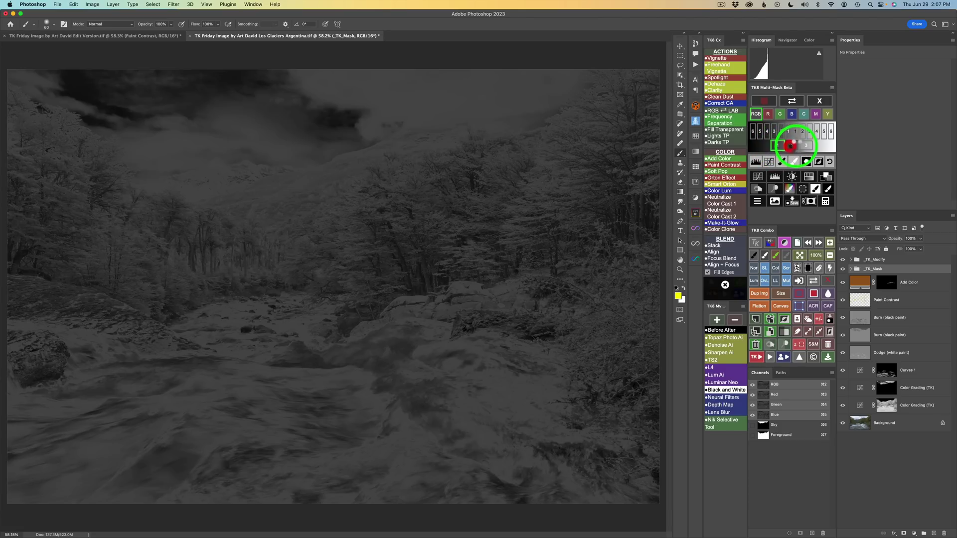
left_click(806, 145)
left_click(778, 145)
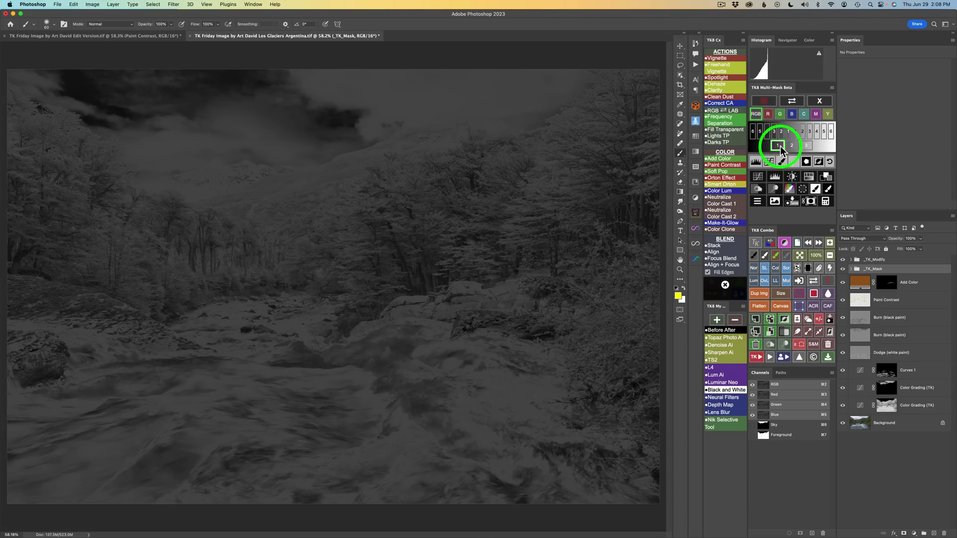
left_click(758, 177)
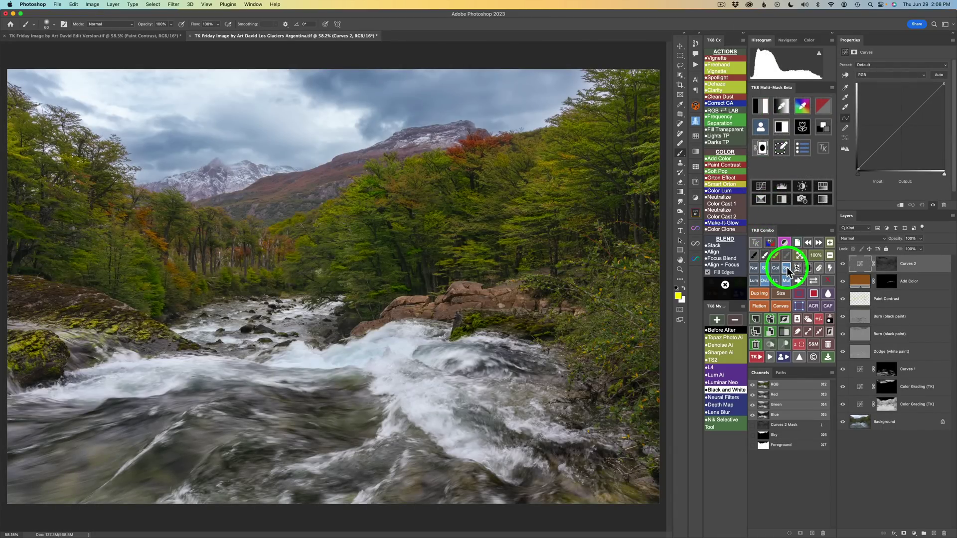
Step: Set the new Curves layer to Screen blend mode, reduce its opacity by eye, and compare the image with it off and on
left_click(786, 267)
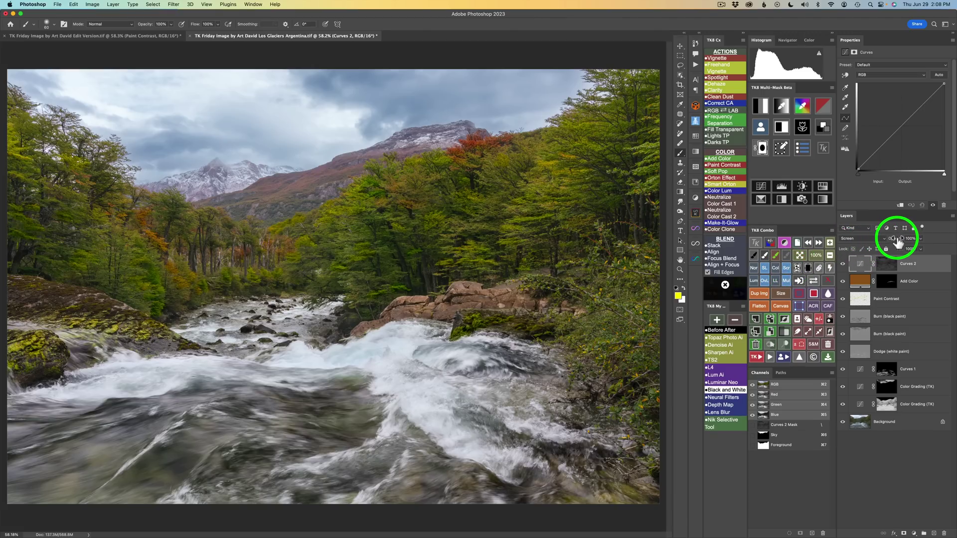
left_click_drag(897, 241, 756, 229)
left_click(842, 265)
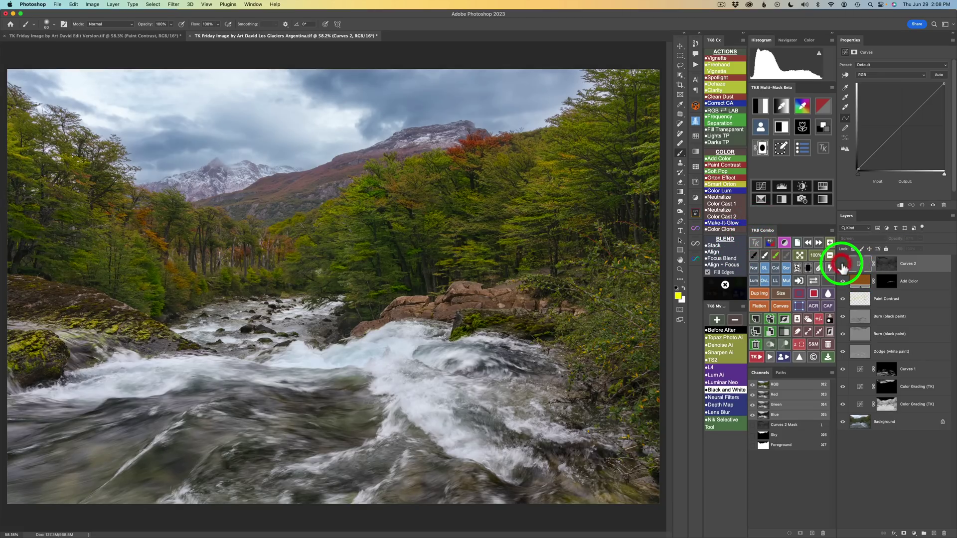
left_click(842, 265)
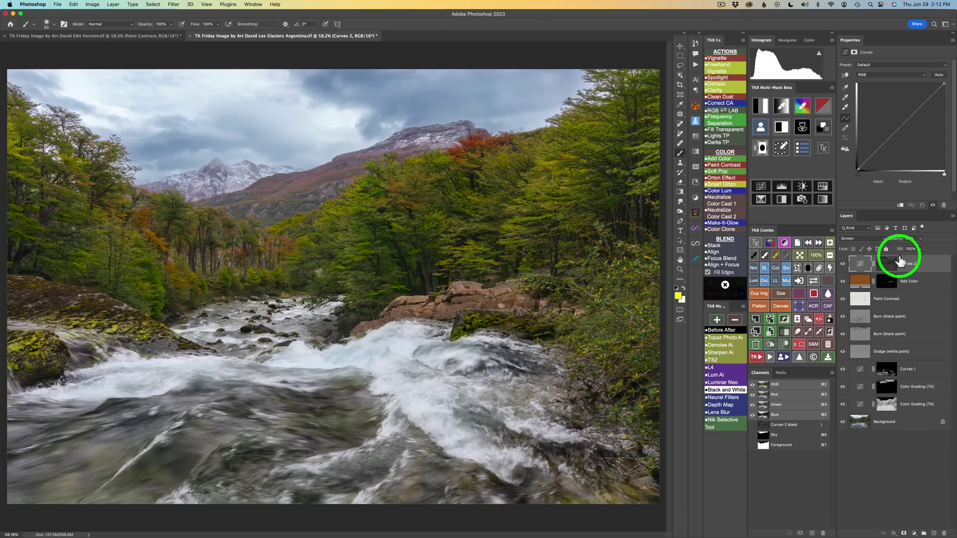
Step: Create a Hue/Saturation adjustment layer through one of the stronger Vibrance masks and set the Master saturation to +50
left_click(823, 106)
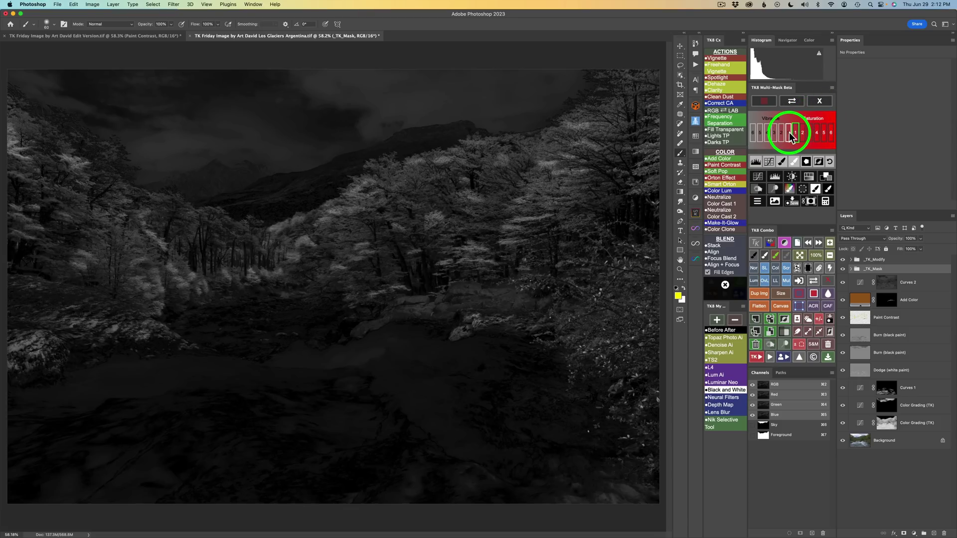
left_click(789, 133)
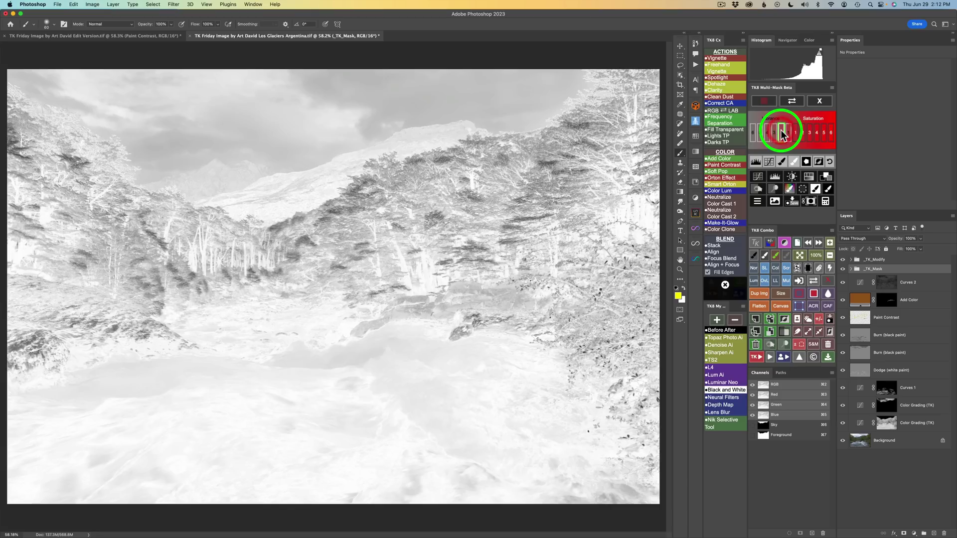
left_click(776, 132)
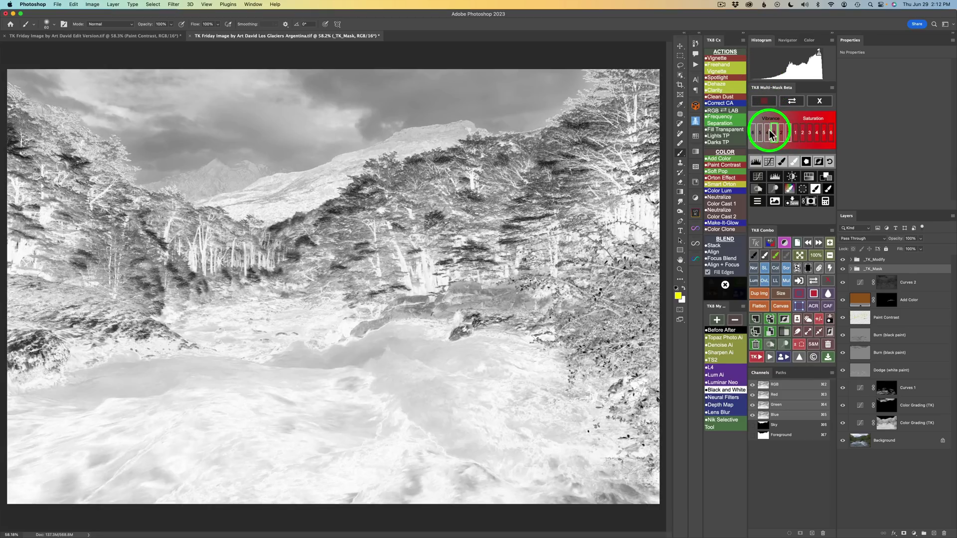
left_click(768, 133)
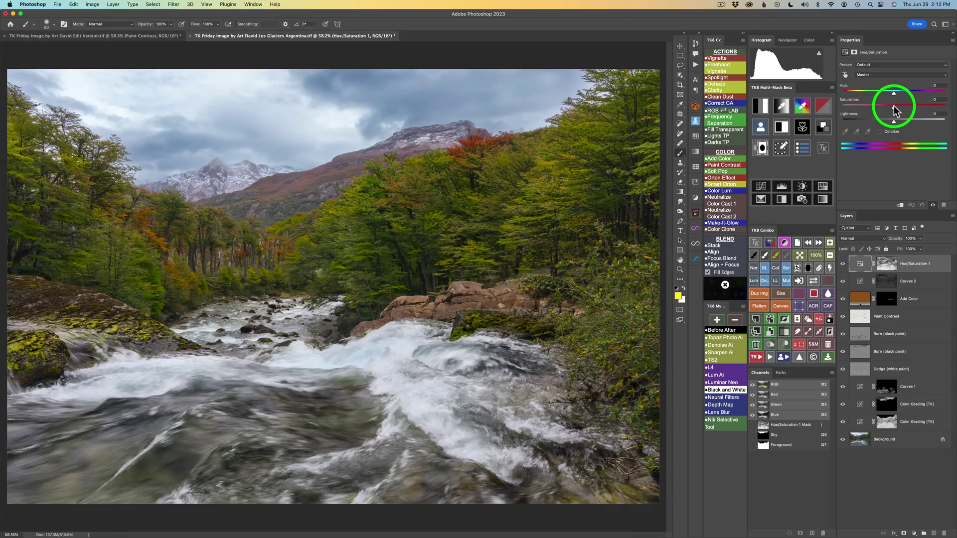
left_click_drag(894, 110, 920, 112)
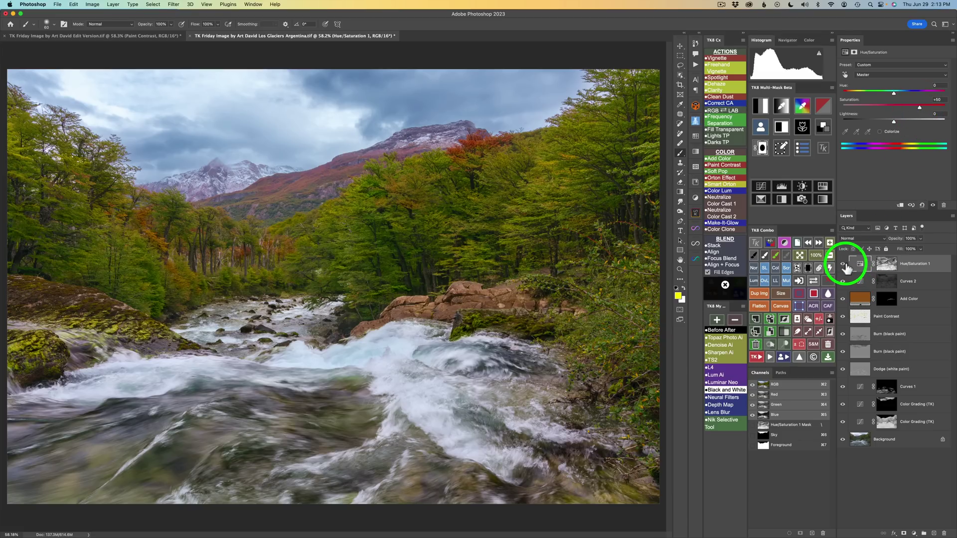
Step: Compare the image with the Hue/Saturation layer off and on to judge the saturation boost
left_click(843, 266)
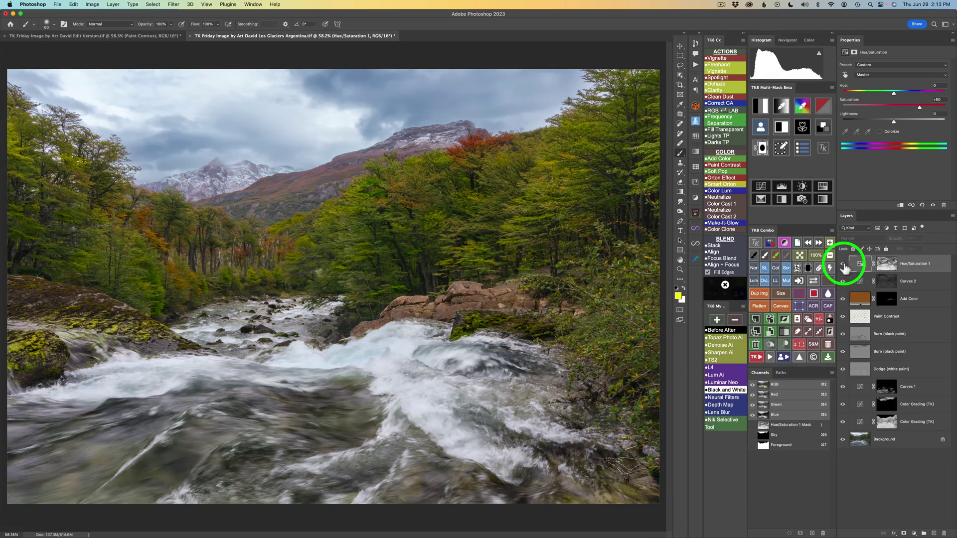
left_click(843, 266)
left_click(844, 265)
left_click(844, 266)
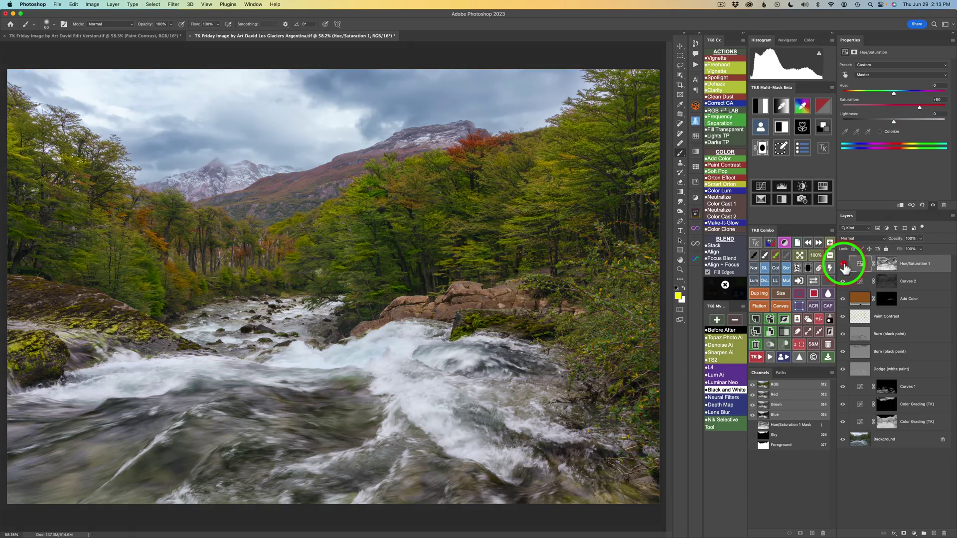
Step: Reduce the saturation of the Yellows to -18 in the Hue/Saturation layer
left_click(886, 75)
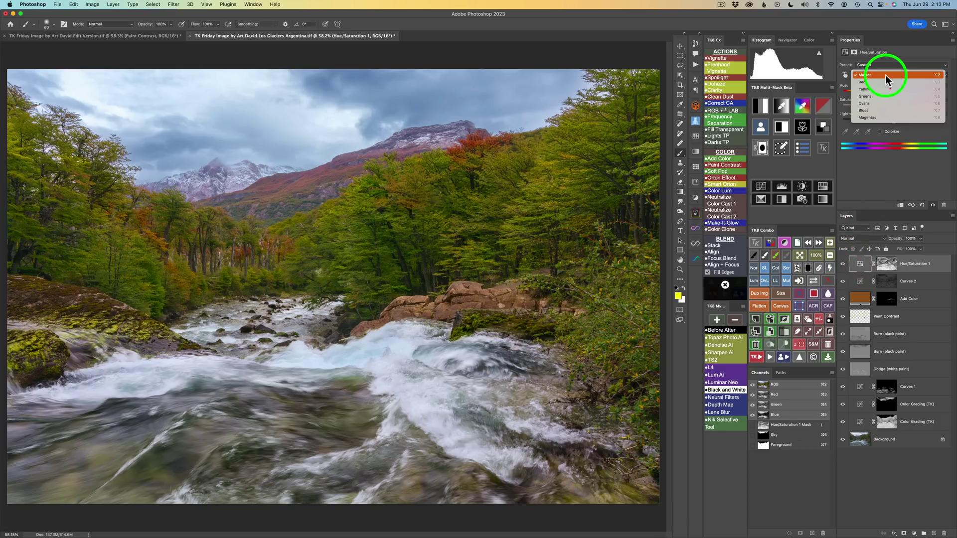
left_click(881, 89)
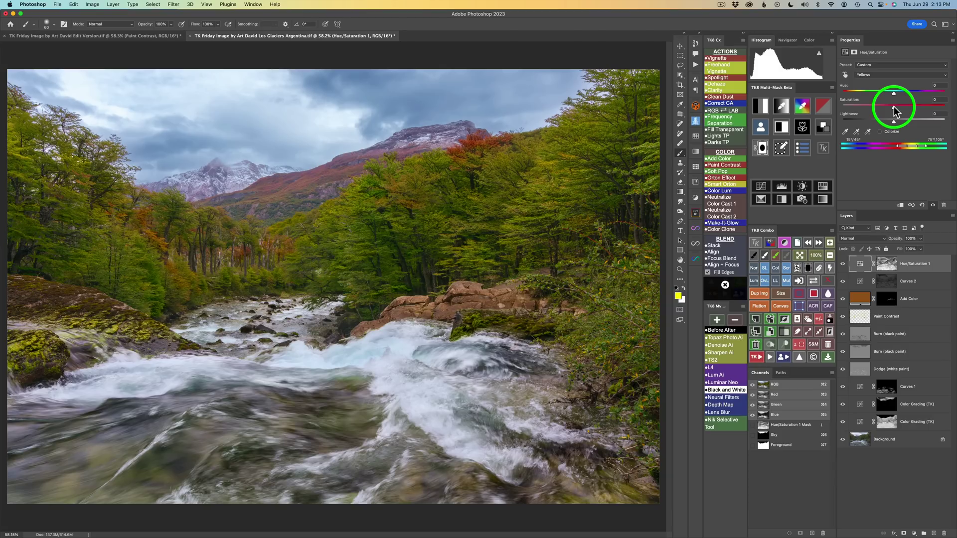
left_click_drag(894, 107, 883, 107)
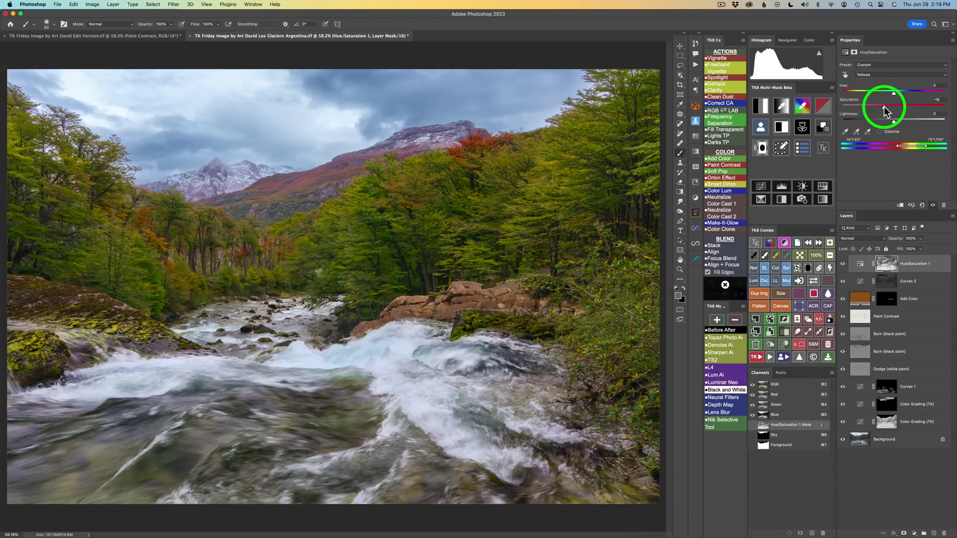
left_click_drag(884, 107, 884, 106)
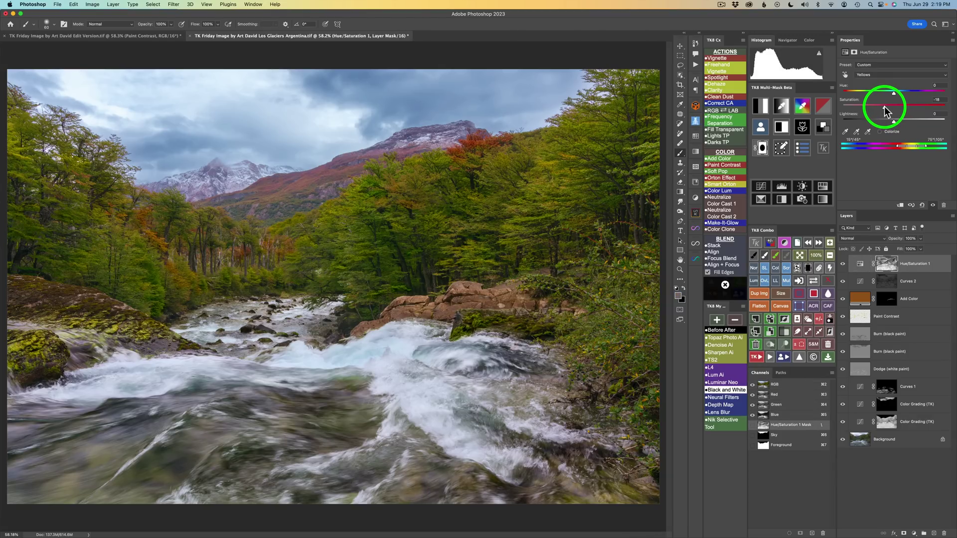
Step: Raise the saturation of the Blues to +12 and hide the Hue/Saturation layer for comparison
left_click(880, 75)
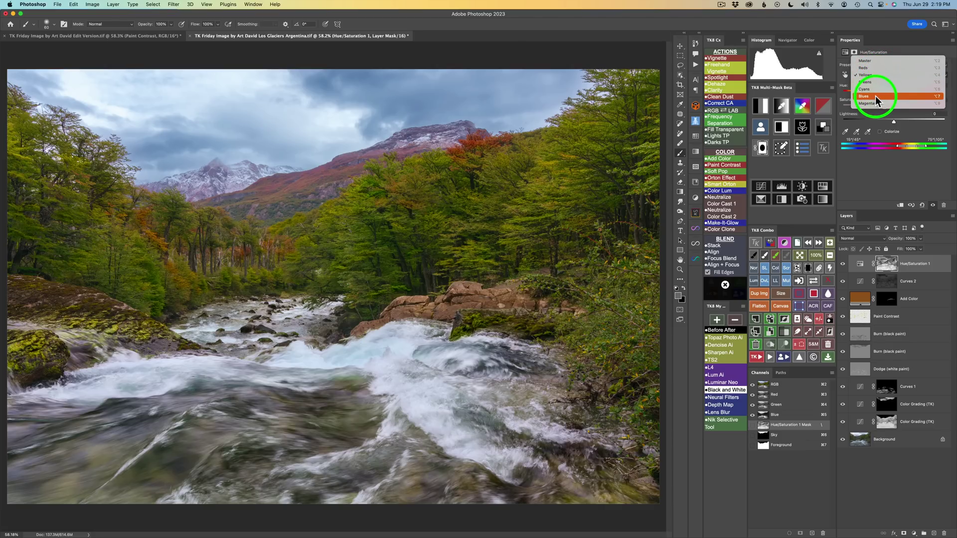
left_click(877, 98)
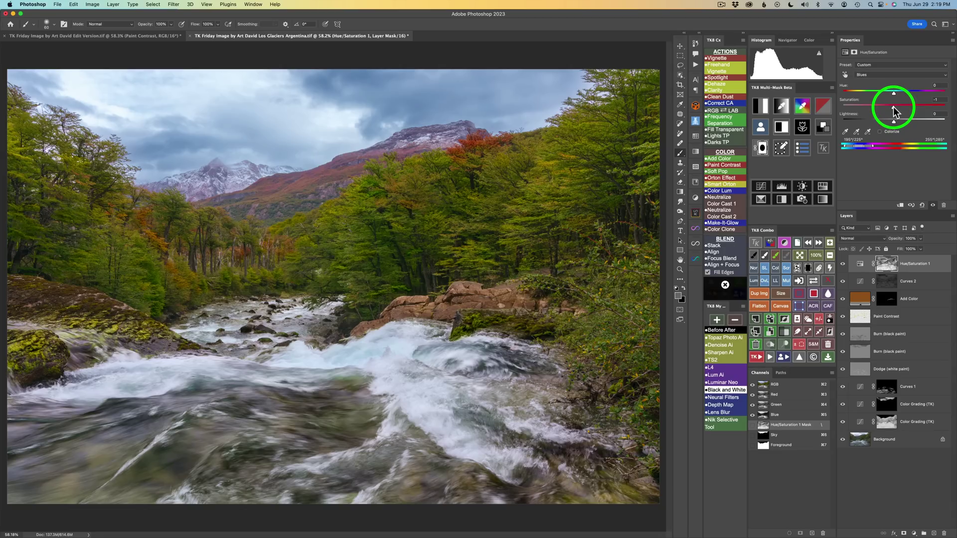
left_click_drag(893, 110, 900, 109)
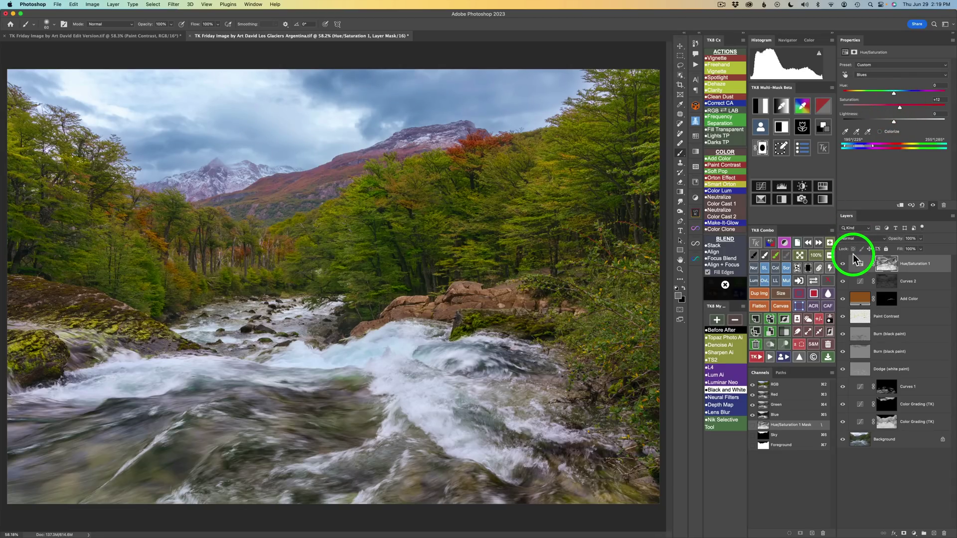
left_click(843, 265)
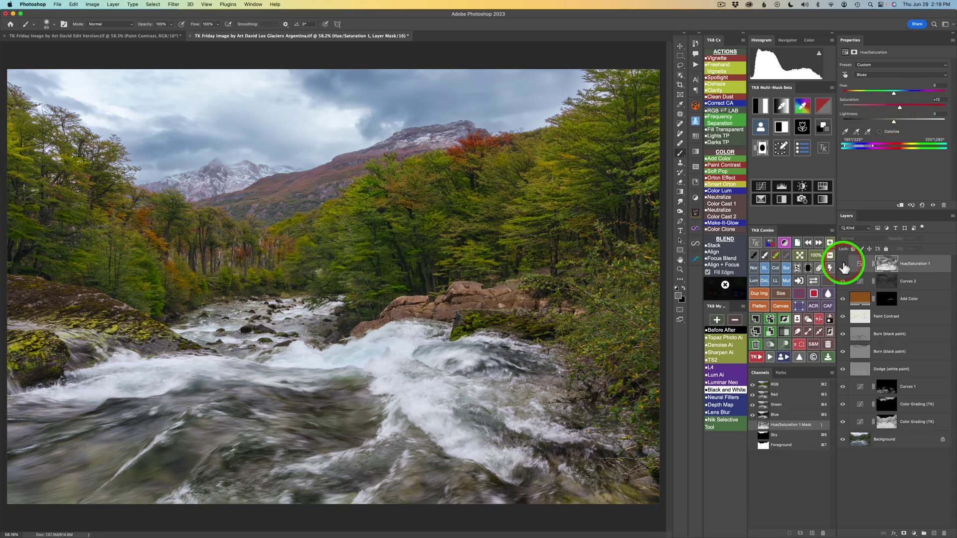
Step: Compare the Hue/Saturation effect with its layer mask disabled and enabled
left_click(843, 266)
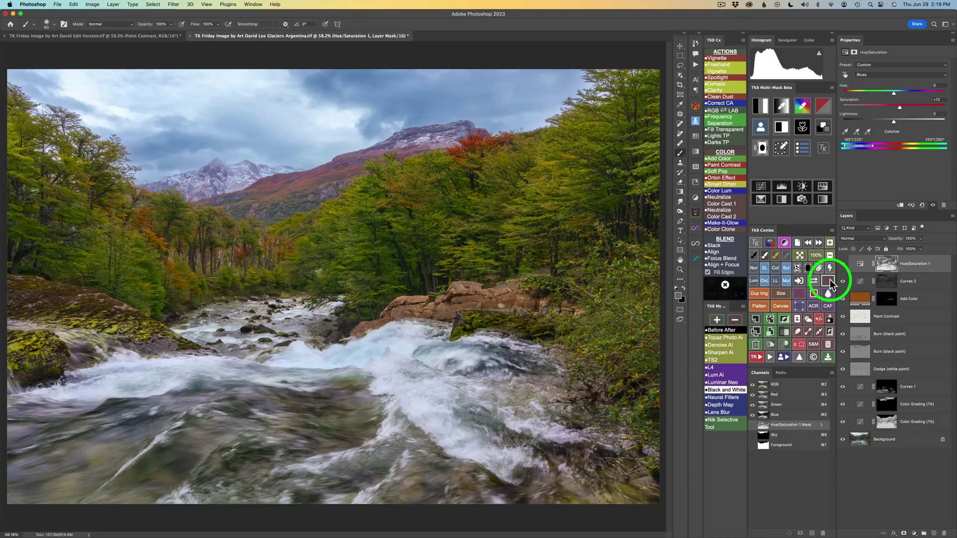
left_click(830, 284)
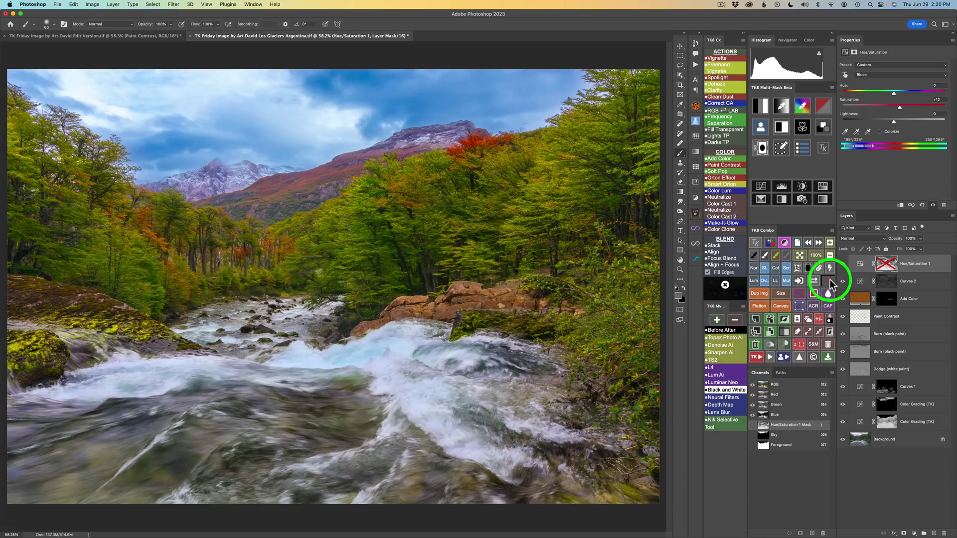
left_click(830, 284)
left_click(830, 283)
left_click(830, 283)
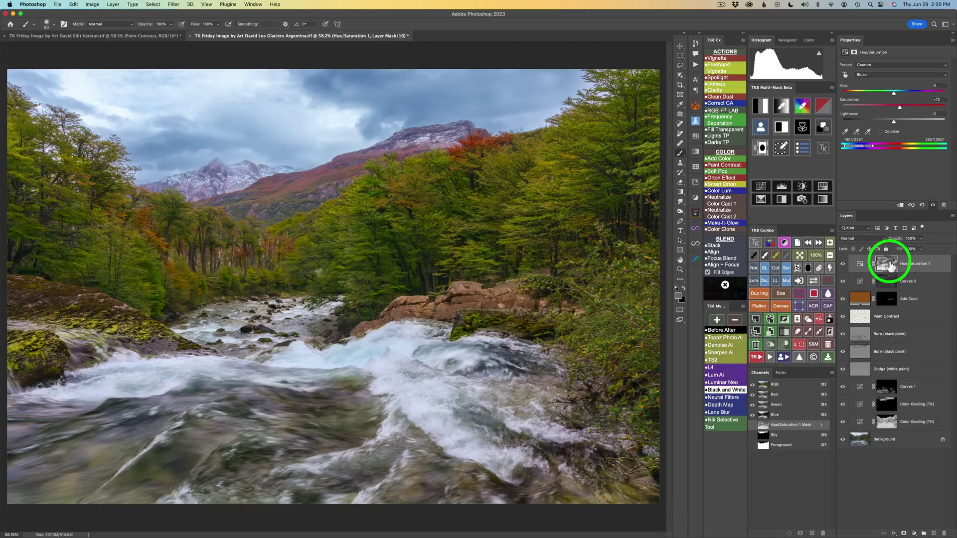
Step: Paint black on the Hue/Saturation layer mask over the distant mountains, the ridge and the upper tree edge to hold back saturation
left_click(889, 264)
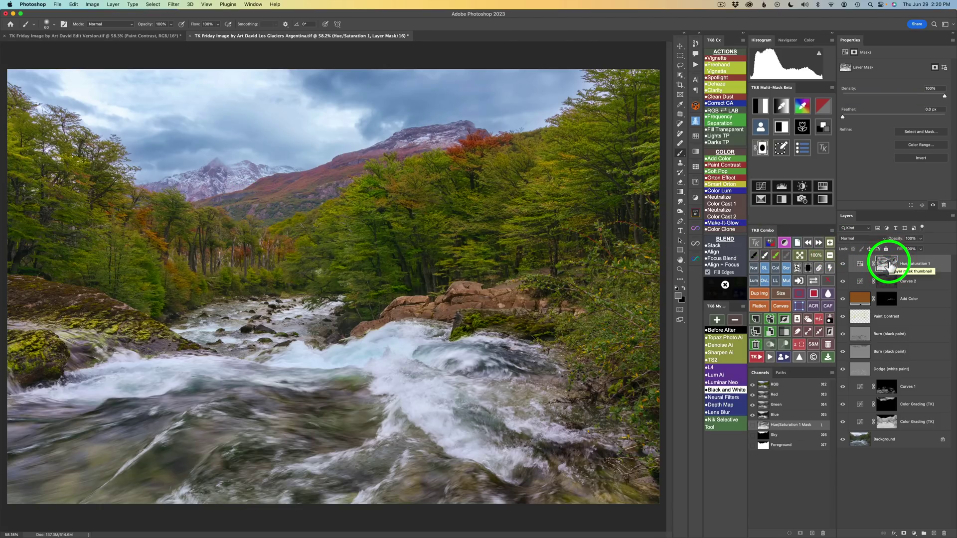
left_click(754, 255)
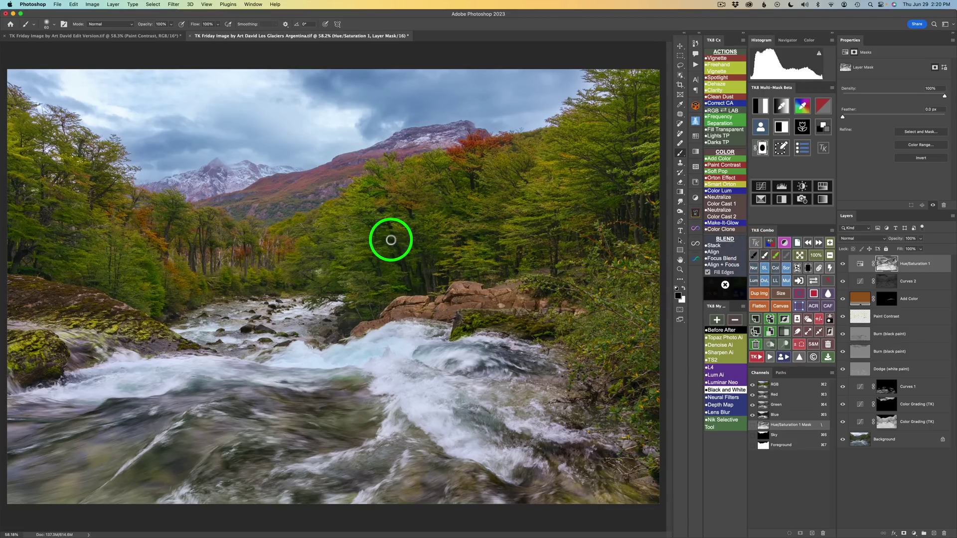
mouse_move(218, 189)
left_mouse_down()
mouse_move(198, 193)
mouse_move(224, 188)
mouse_move(197, 194)
mouse_move(211, 184)
mouse_move(199, 179)
mouse_move(157, 184)
mouse_move(217, 169)
mouse_move(205, 184)
mouse_move(237, 183)
mouse_move(219, 190)
mouse_move(247, 171)
mouse_move(235, 174)
mouse_move(288, 170)
mouse_move(225, 198)
mouse_move(262, 218)
mouse_move(249, 213)
mouse_move(320, 194)
mouse_move(265, 211)
left_mouse_up()
left_click(337, 171)
left_click(360, 162)
left_click_drag(413, 133, 391, 141)
left_click(450, 129)
mouse_move(450, 129)
left_mouse_down()
mouse_move(459, 130)
mouse_move(438, 137)
mouse_move(467, 128)
mouse_move(374, 145)
mouse_move(474, 121)
left_mouse_up()
left_click_drag(590, 141, 587, 143)
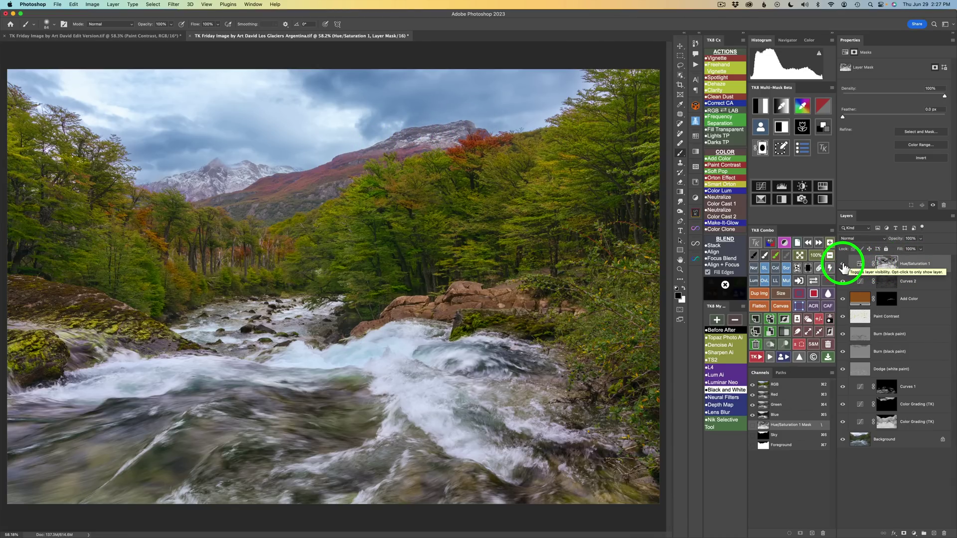
Step: Compare the image with the Hue/Saturation layer off and on to judge the mask painting
left_click(843, 269)
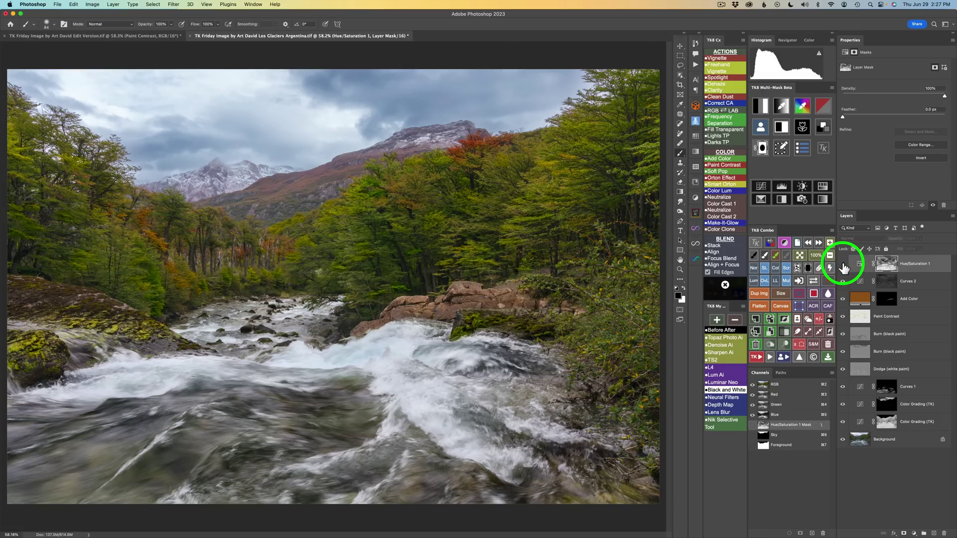
left_click(843, 268)
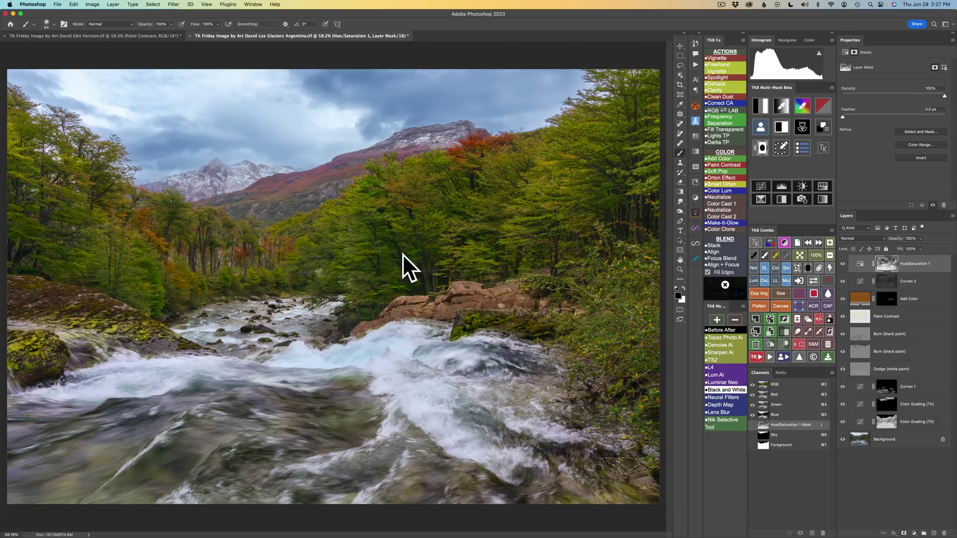
left_click(843, 268)
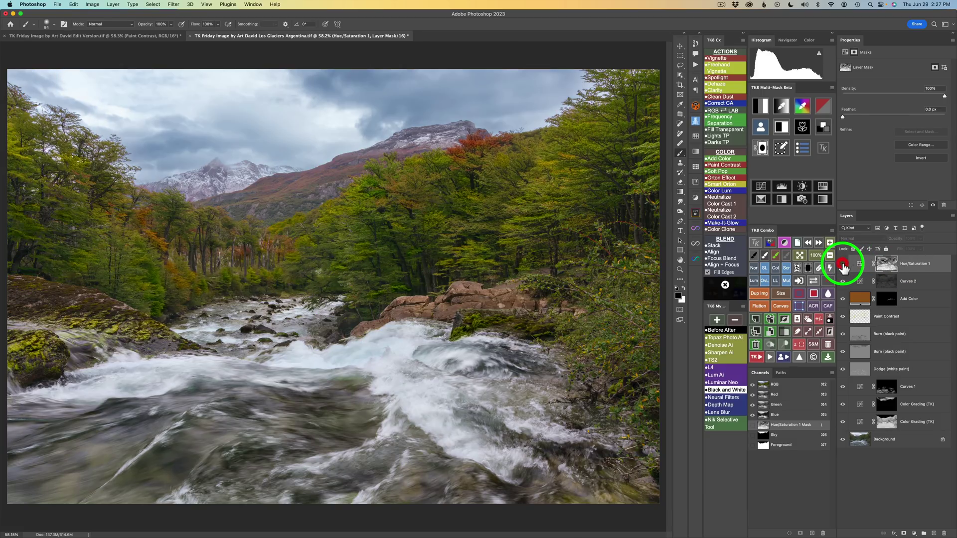
left_click(843, 269)
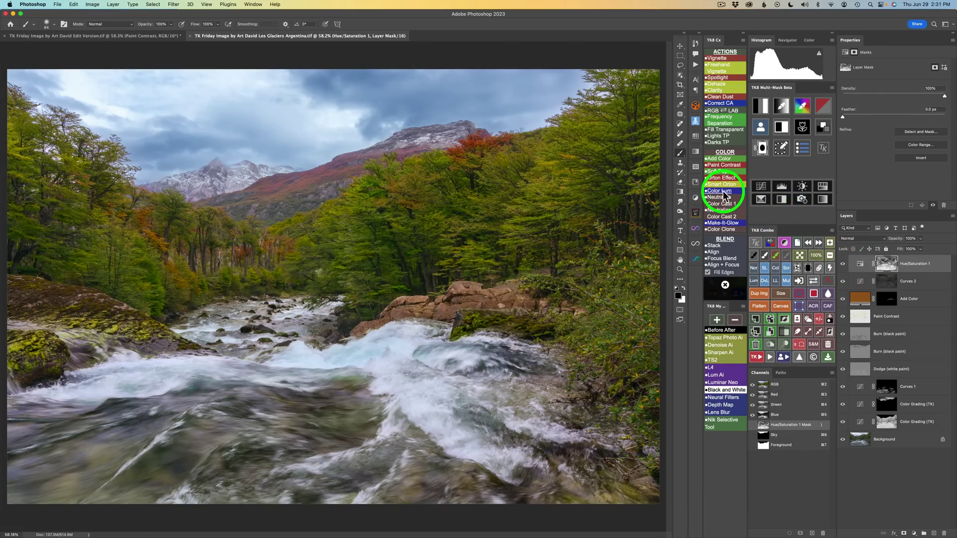
Step: Add a Color Luminosity layer with the Color Lum action and set Reds to 39, Yellows to 101 and Greens to 21
left_click(721, 192)
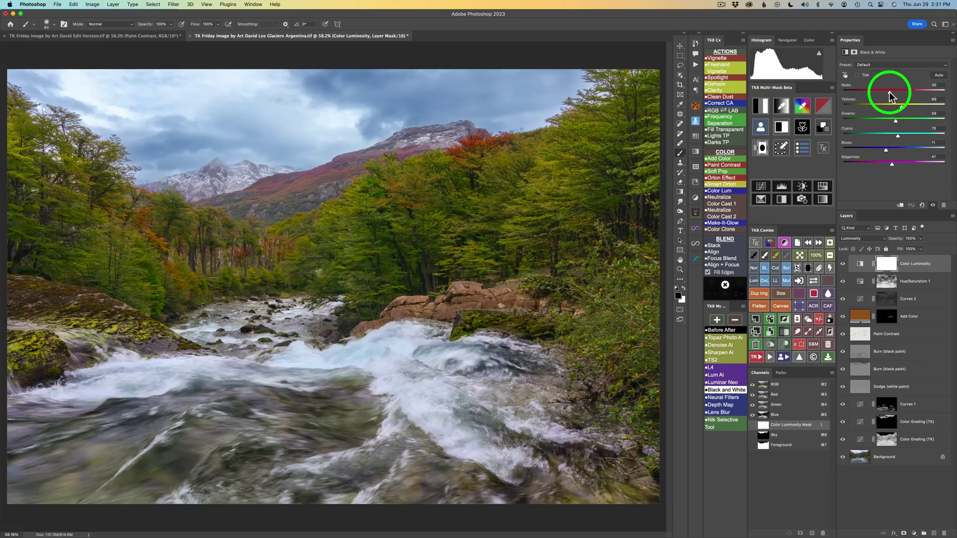
mouse_move(891, 96)
left_mouse_down()
mouse_move(876, 94)
mouse_move(892, 96)
left_mouse_up()
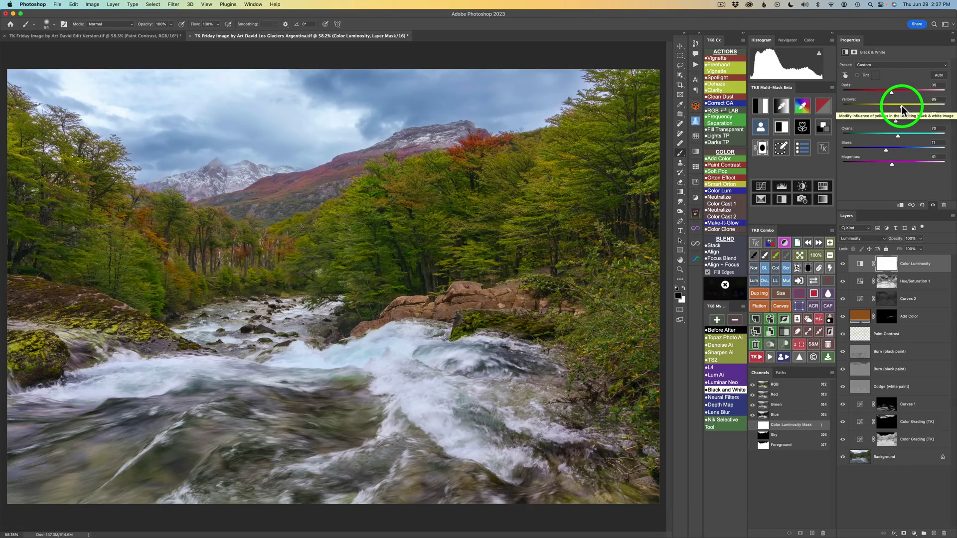
left_click_drag(901, 106, 905, 107)
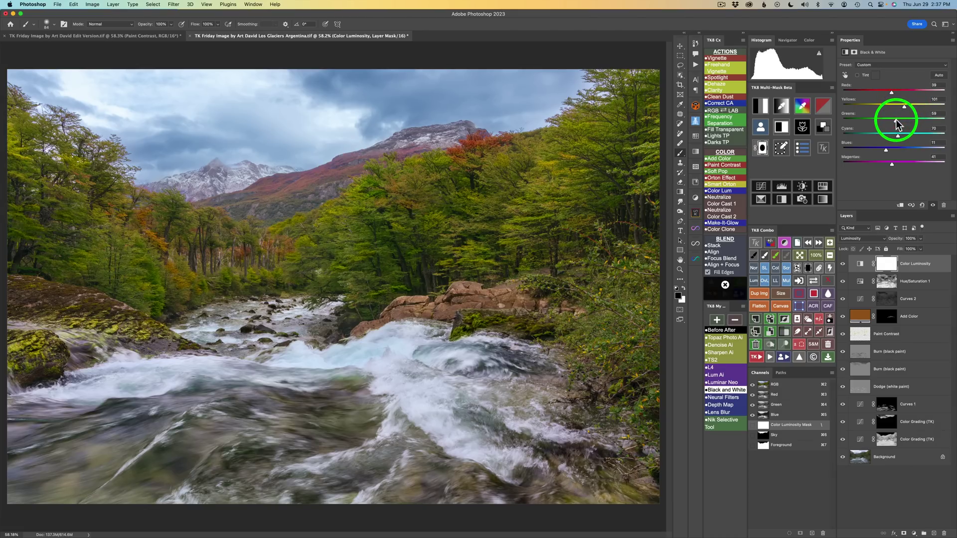
left_click_drag(896, 118, 887, 121)
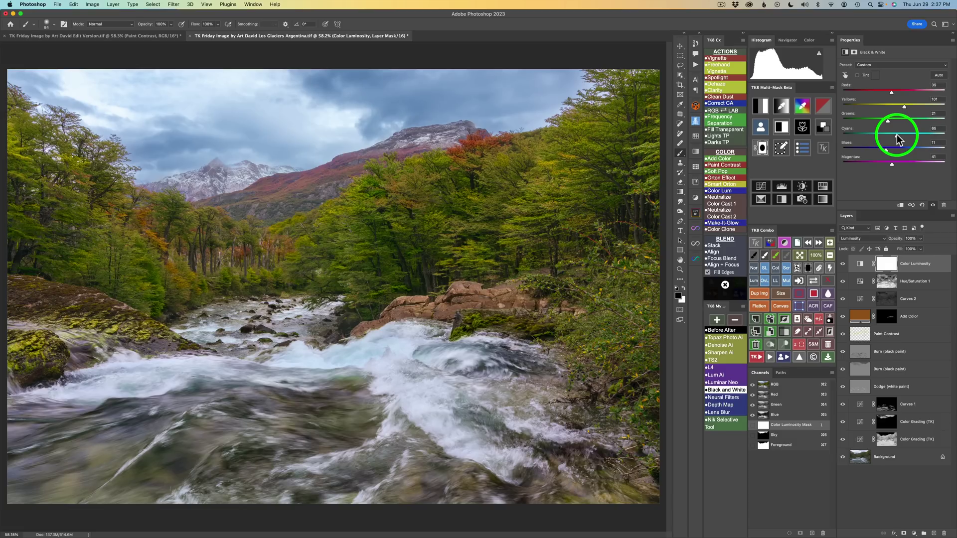
Step: Set the Color Luminosity layer's Cyans to 50, Blues to -12 and Magentas to 55
left_click_drag(896, 139, 894, 138)
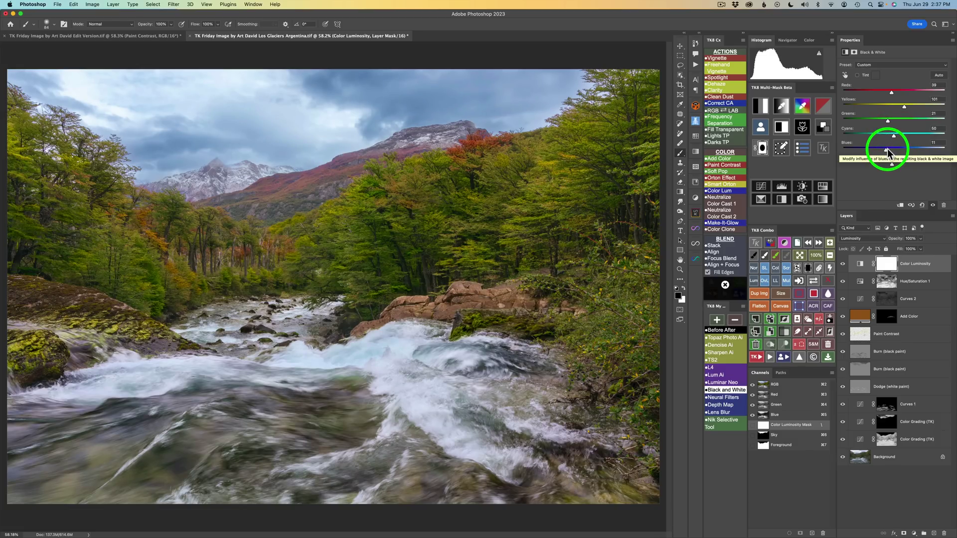
left_click_drag(888, 152, 881, 149)
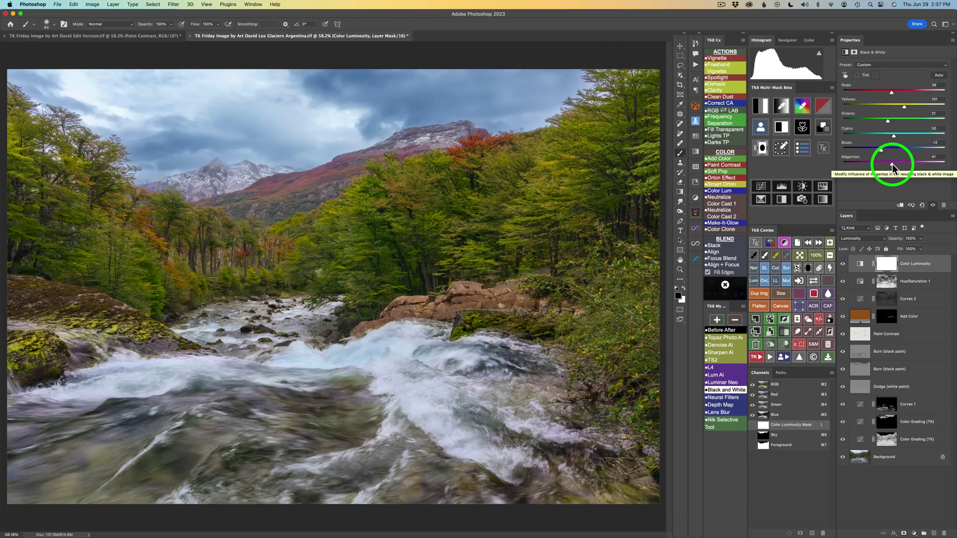
left_click_drag(892, 163, 893, 164)
left_click_drag(893, 164, 894, 164)
Step: Compare the image with the Color Luminosity layer off and on, and save the document with it visible
left_click(843, 264)
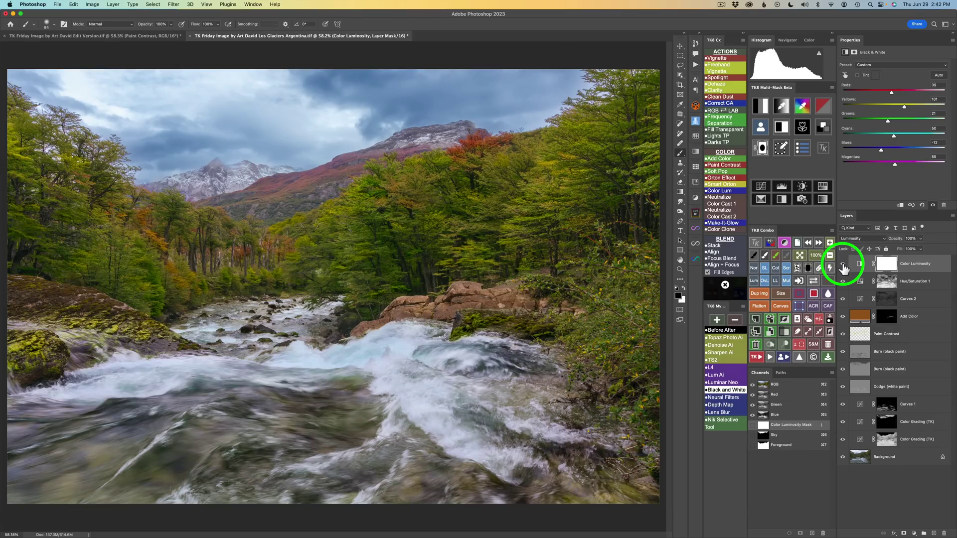
left_click(843, 265)
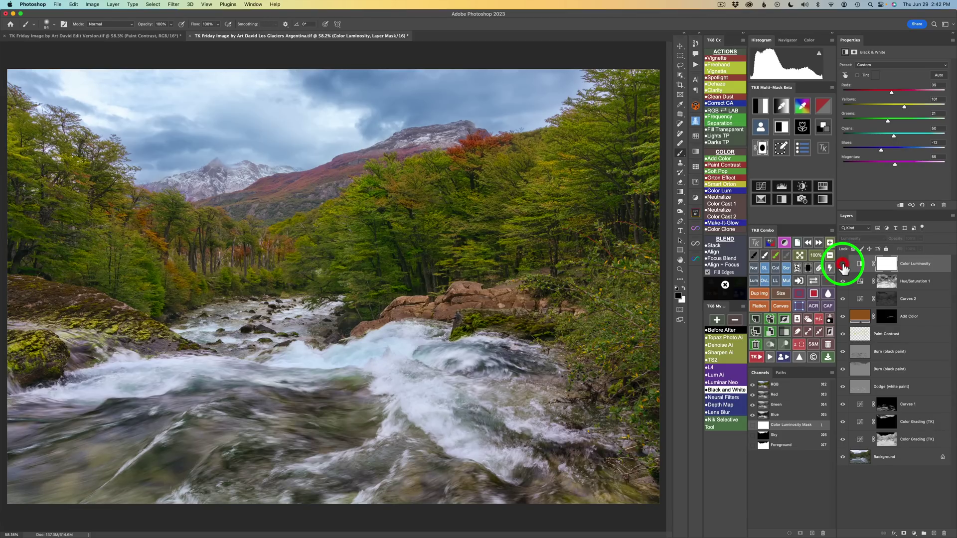
left_click(843, 265)
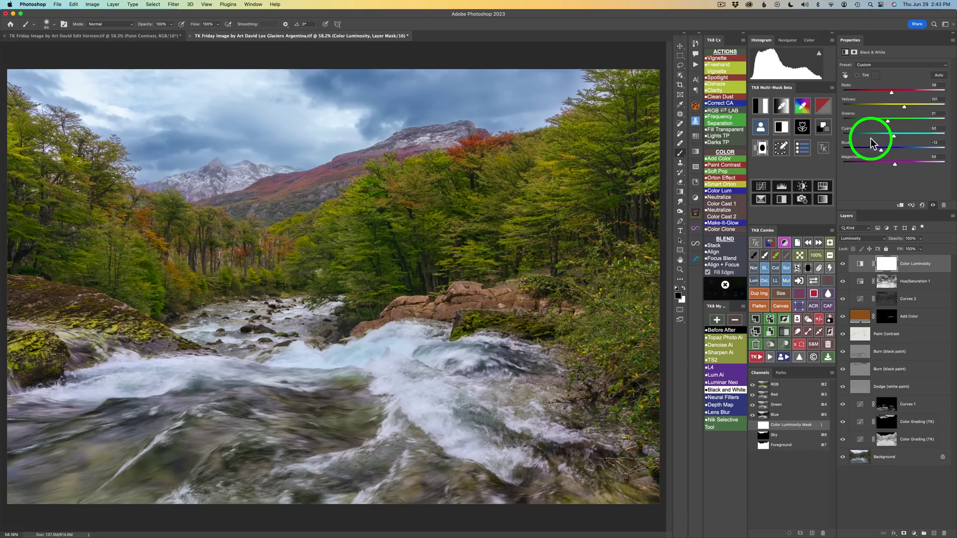
key("super+s")
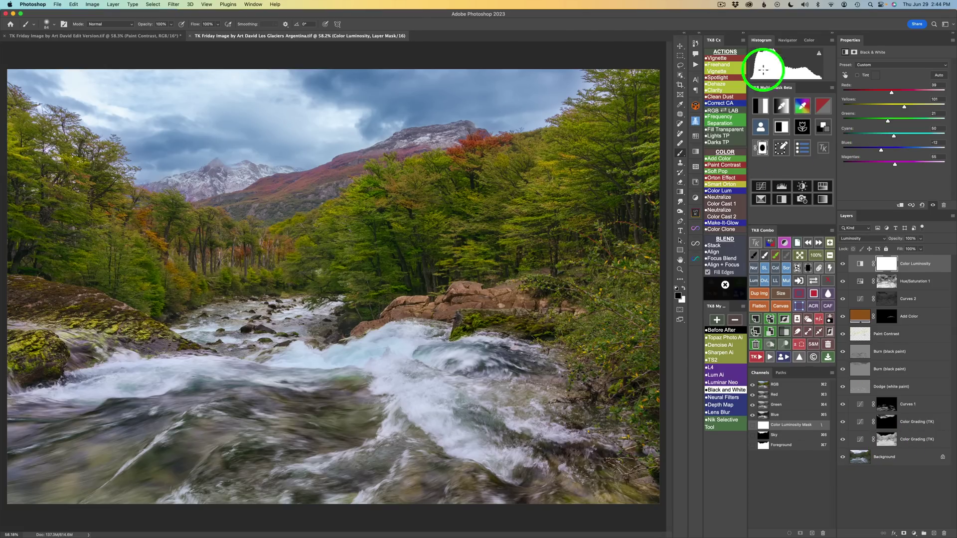
Step: Add a Vignette layer with a 464.5-pixel Gaussian blur and protect the shadows by splitting its Underlying Layer Blend If black point to 11 / 87
left_click(722, 60)
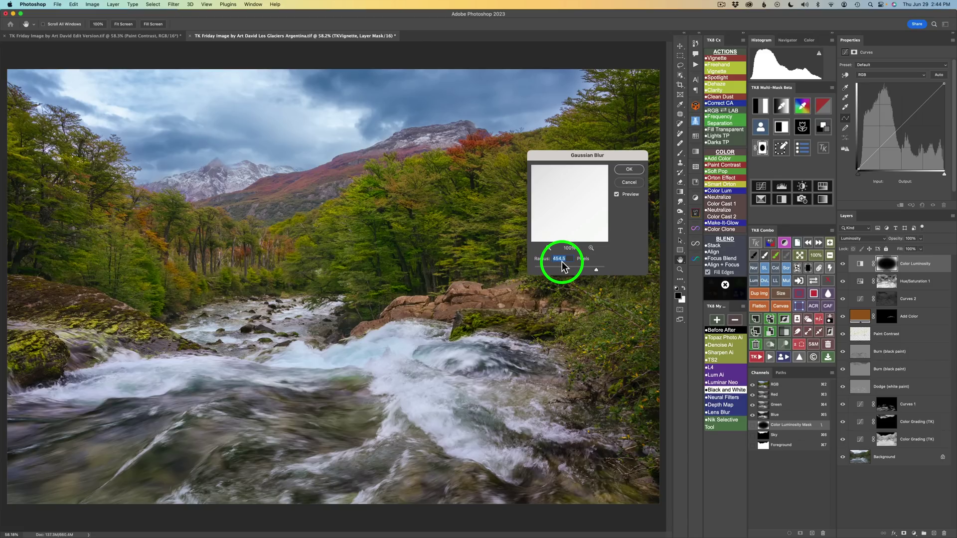
left_click(629, 170)
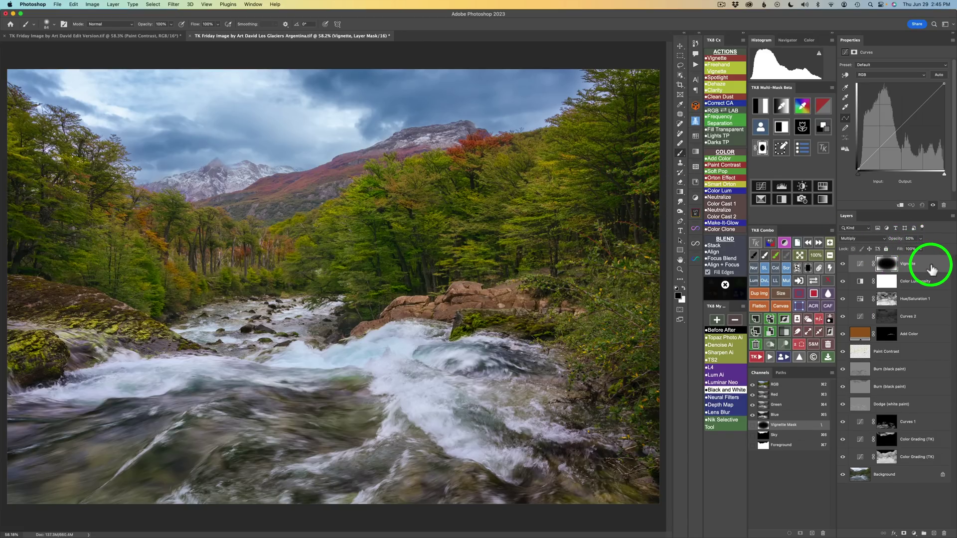
double_click(933, 266)
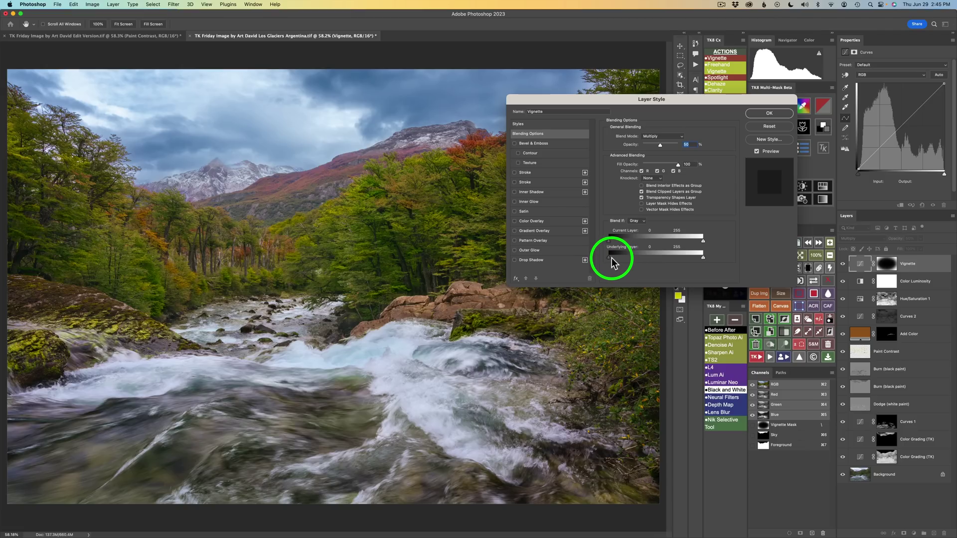
key("alt")
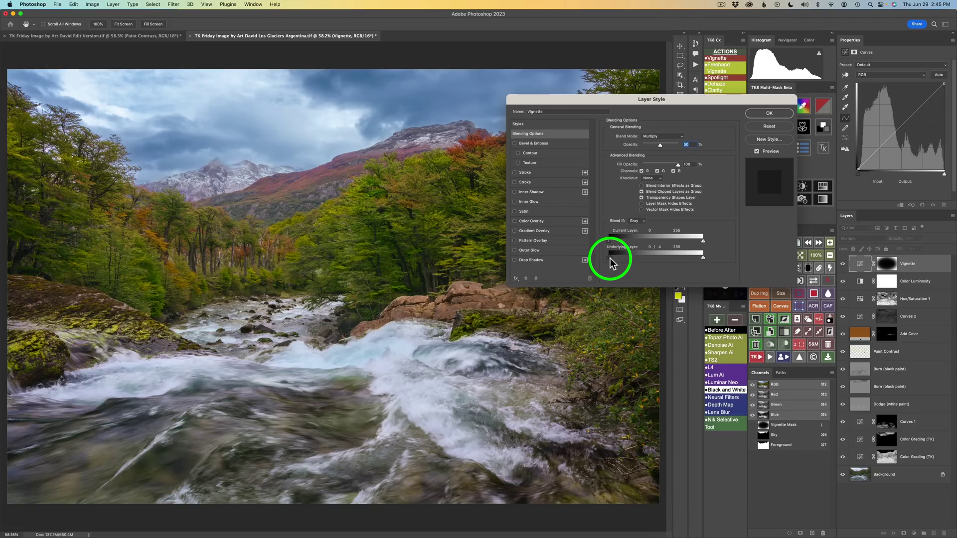
mouse_move(610, 259)
left_mouse_down()
mouse_move(641, 259)
mouse_move(613, 259)
left_mouse_up()
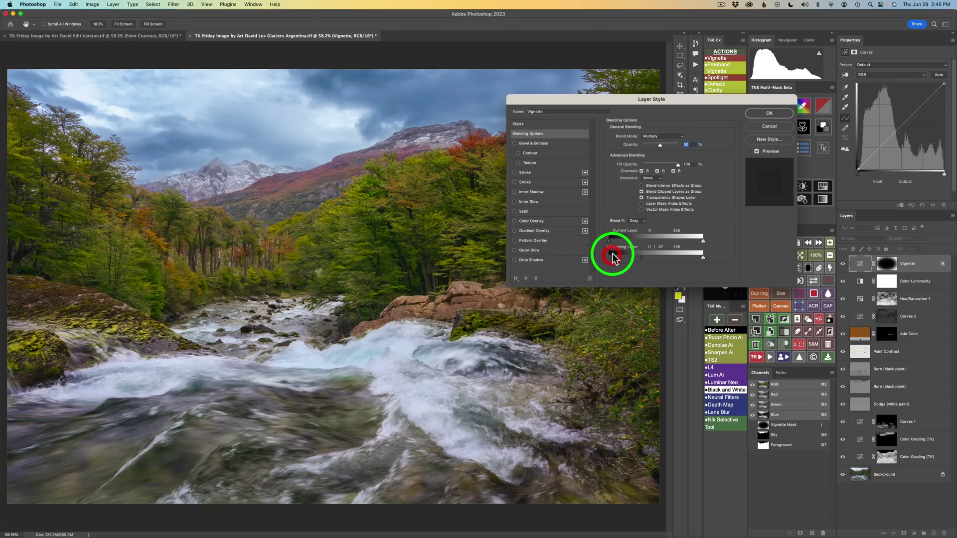
left_click(782, 113)
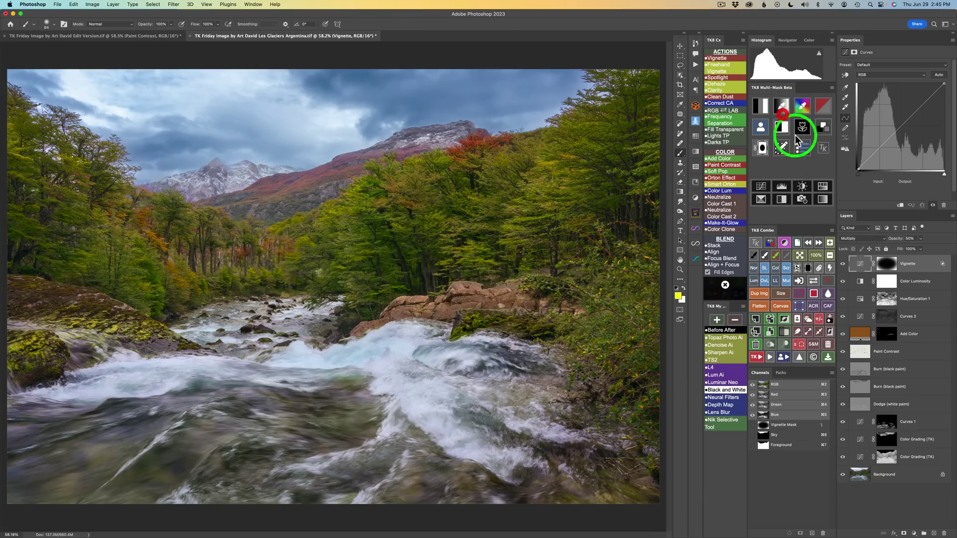
Step: Check the vignette off and on and reduce the Vignette layer's opacity to 36%
left_click(843, 265)
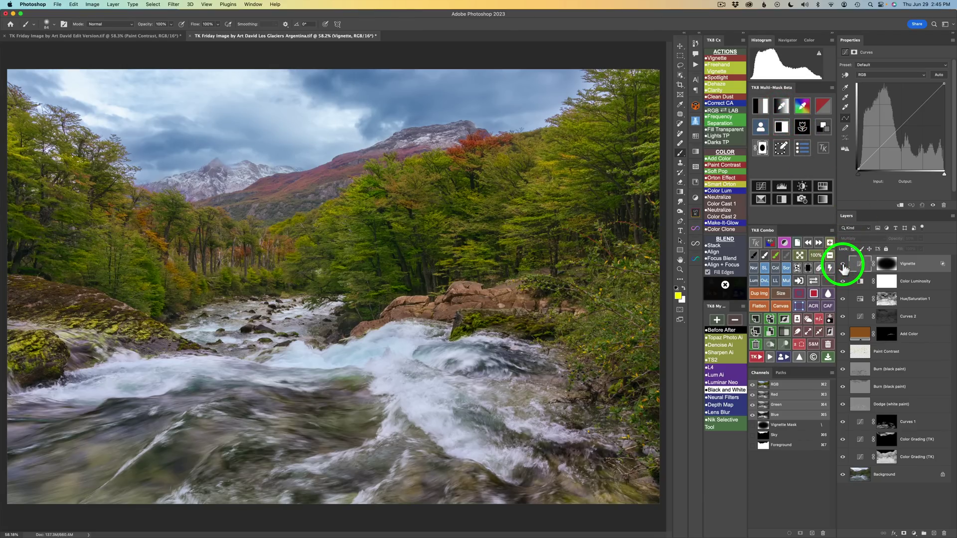
left_click(843, 264)
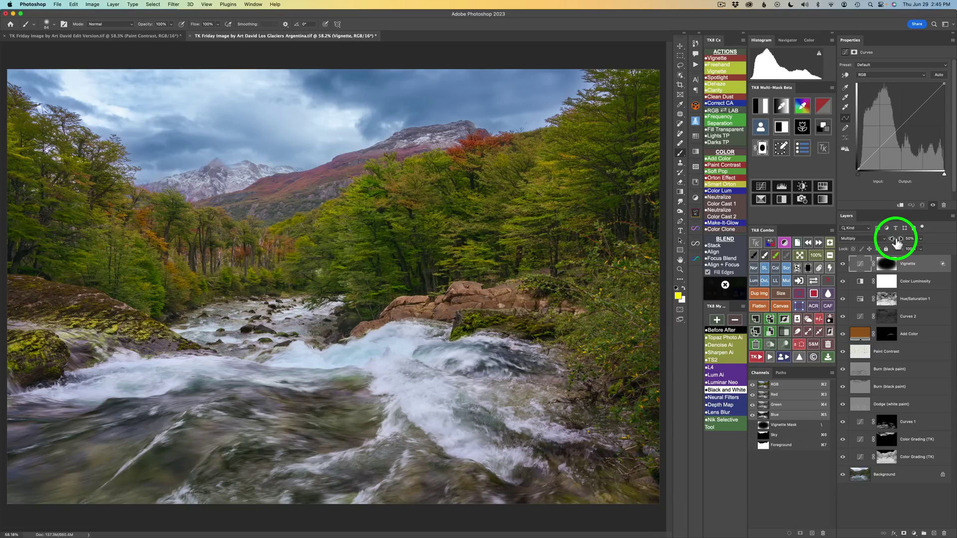
left_click_drag(897, 243, 893, 244)
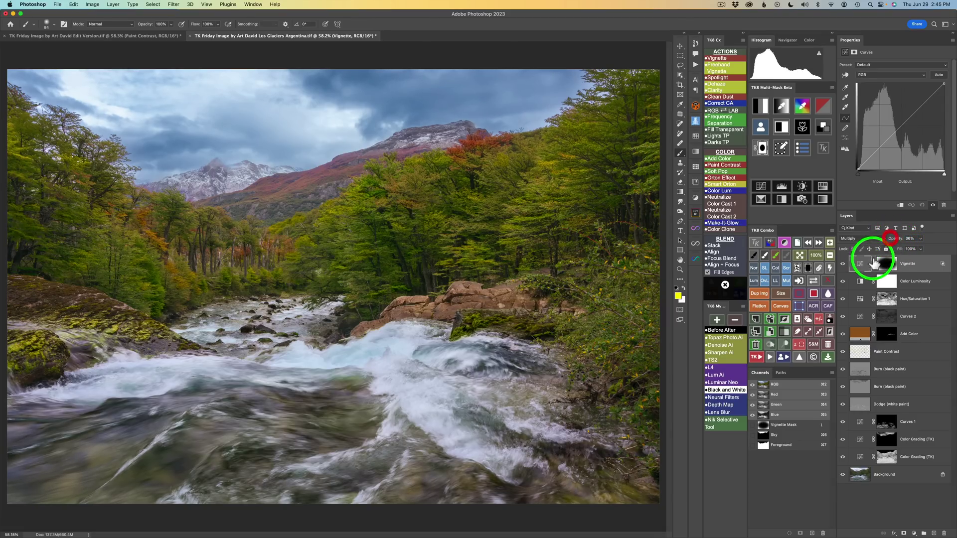
Step: Compare the image with the reduced Vignette layer off and on
left_click(843, 266)
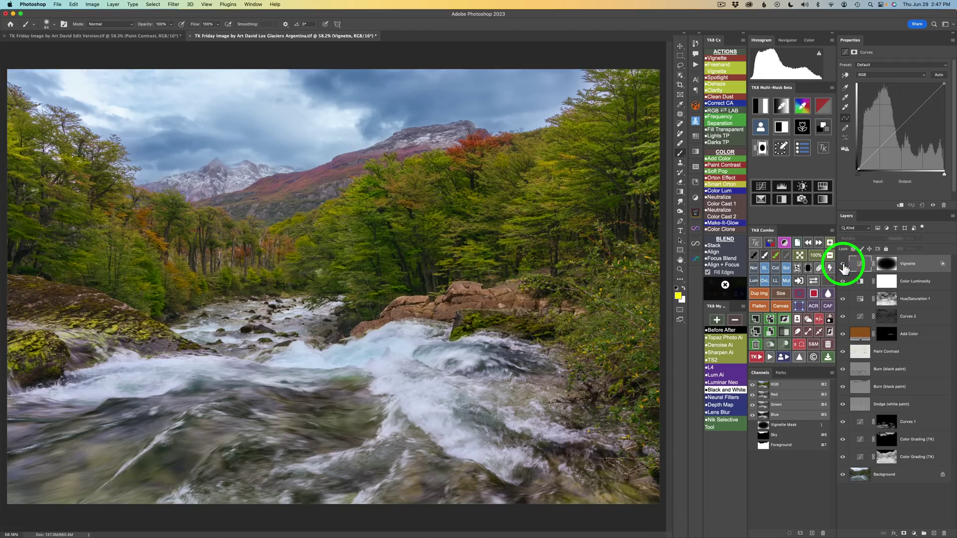
left_click(843, 266)
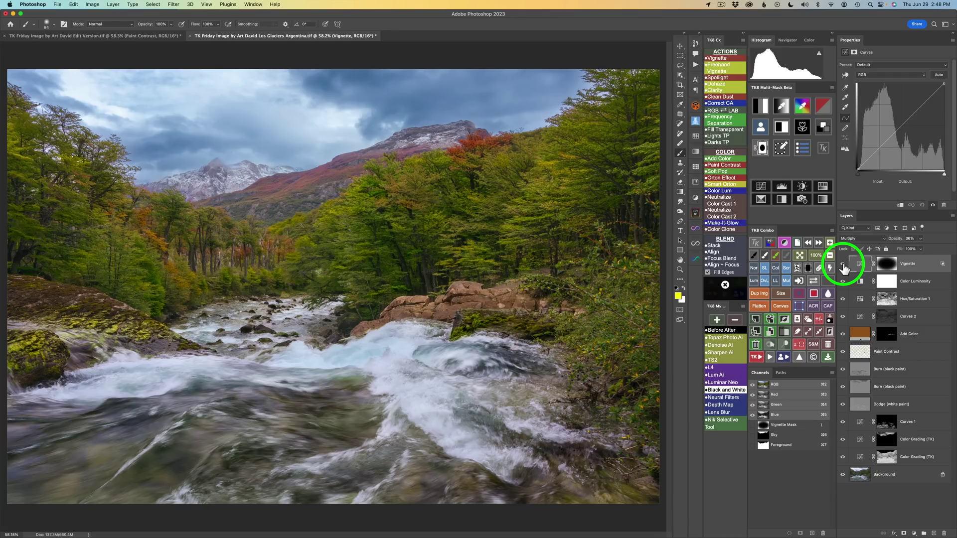
left_click(843, 266)
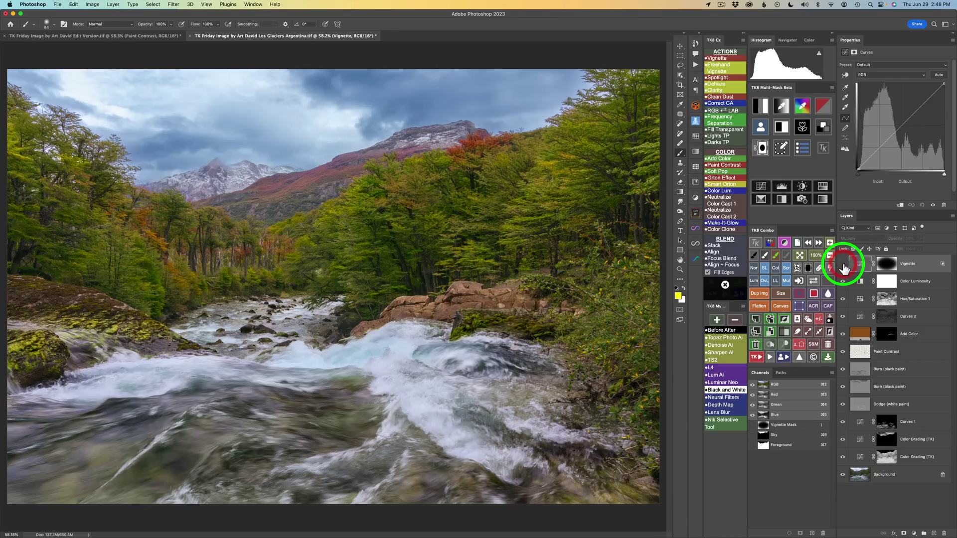
left_click(843, 266)
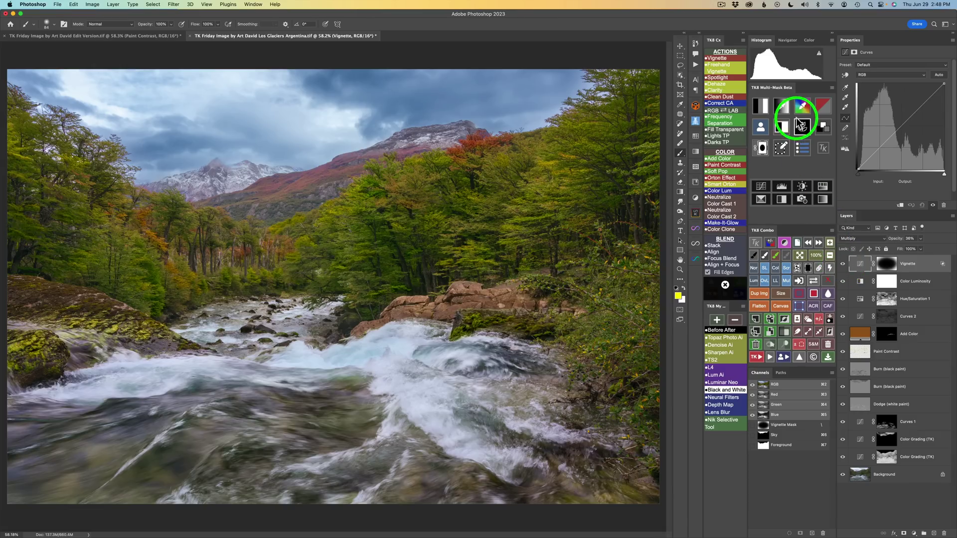
Step: Add a Curves adjustment layer through an RGB Midtones 1 luminosity mask, set its blend mode to Screen and its opacity to 30%
left_click(760, 107)
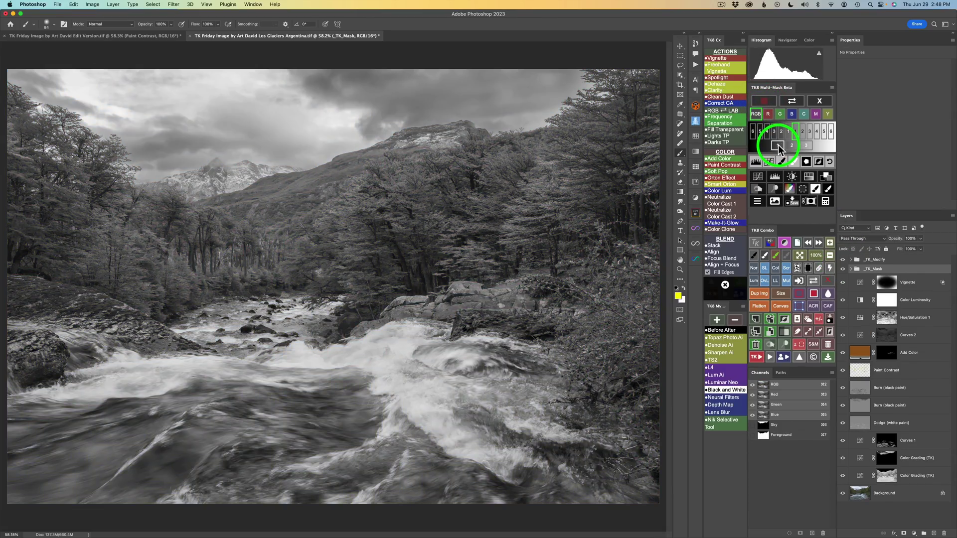
left_click(777, 145)
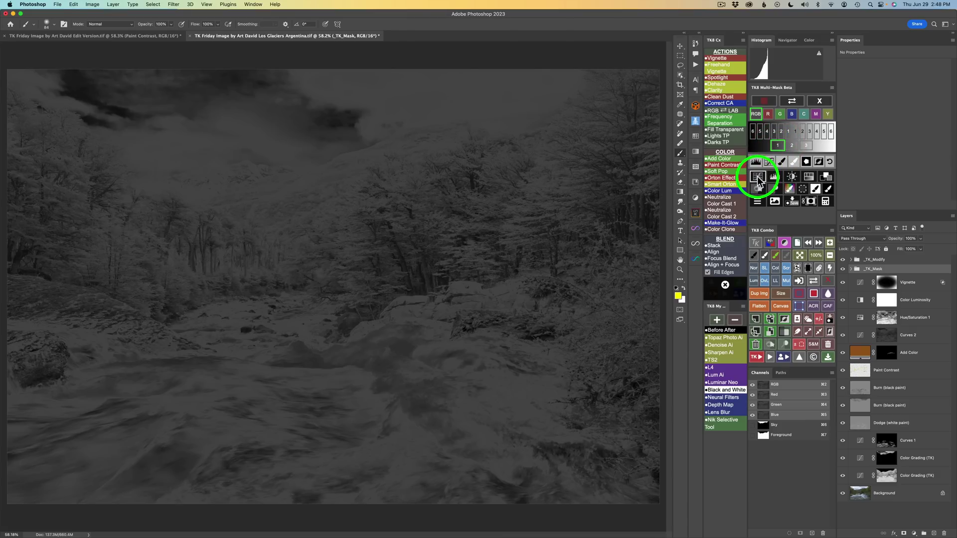
left_click(758, 177)
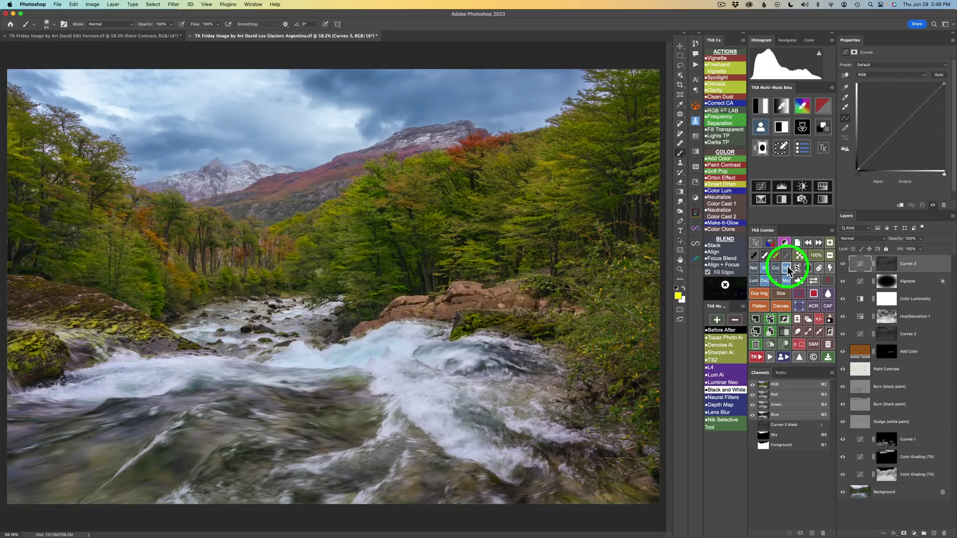
left_click(786, 268)
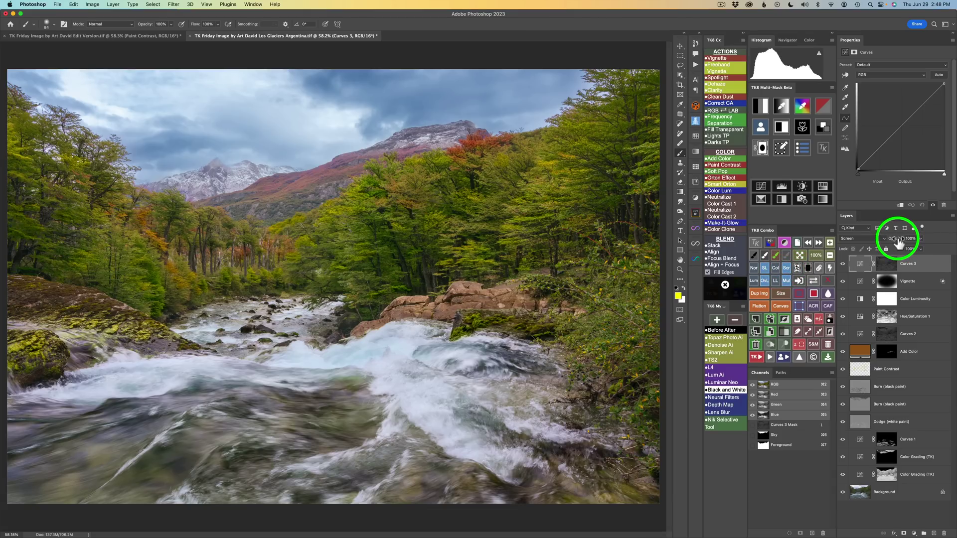
left_click_drag(898, 243, 820, 247)
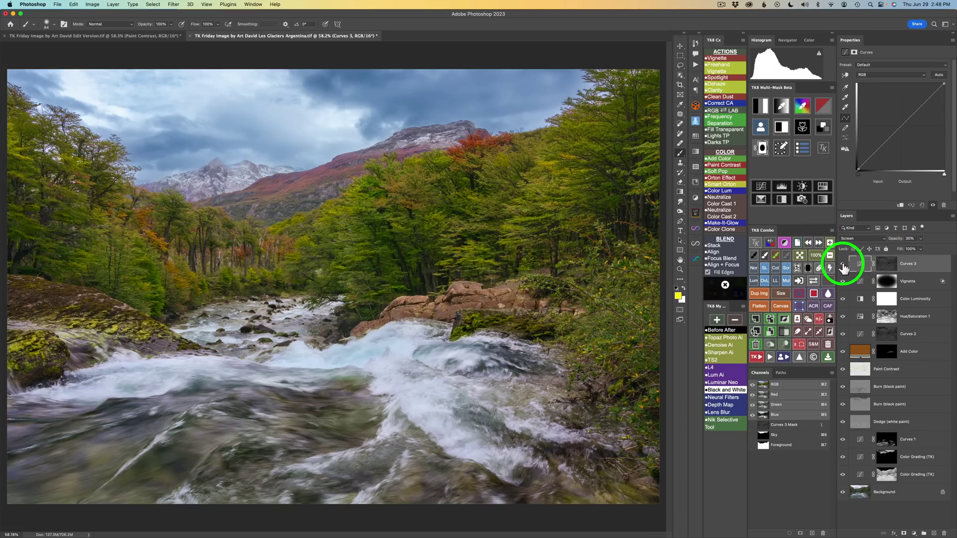
Step: Compare the image with the new midtone Curves layer off and on, and compare the full edit with the original Background twice
left_click(843, 266)
left_click(843, 266)
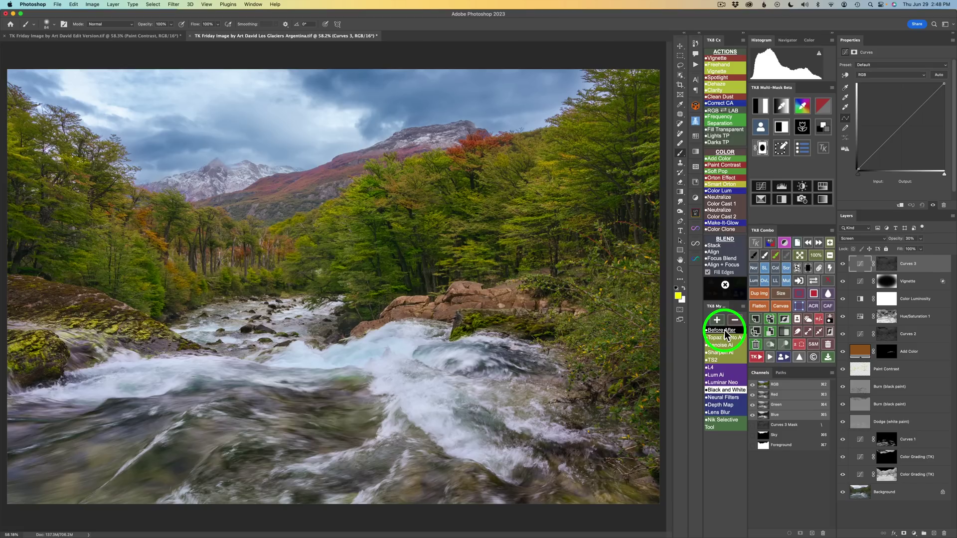
left_click(726, 332)
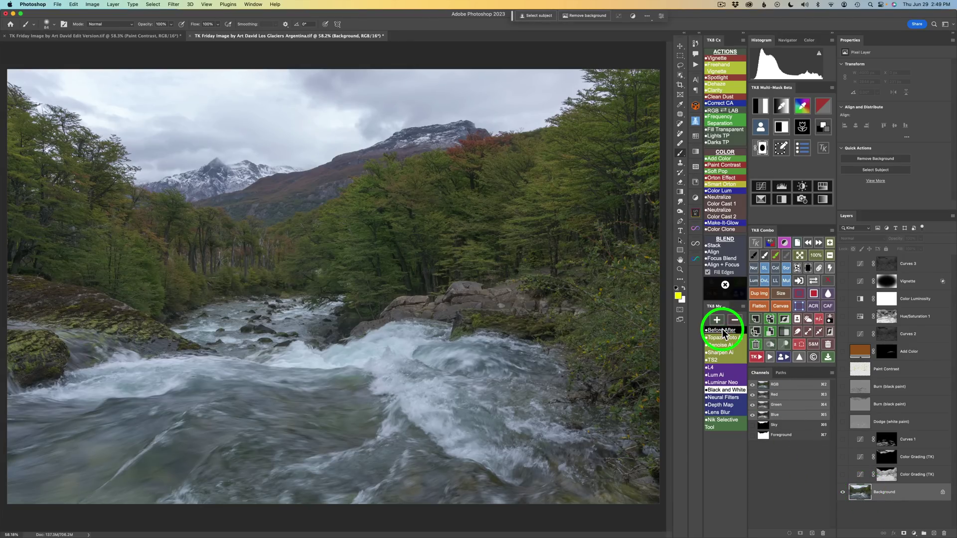
left_click(726, 332)
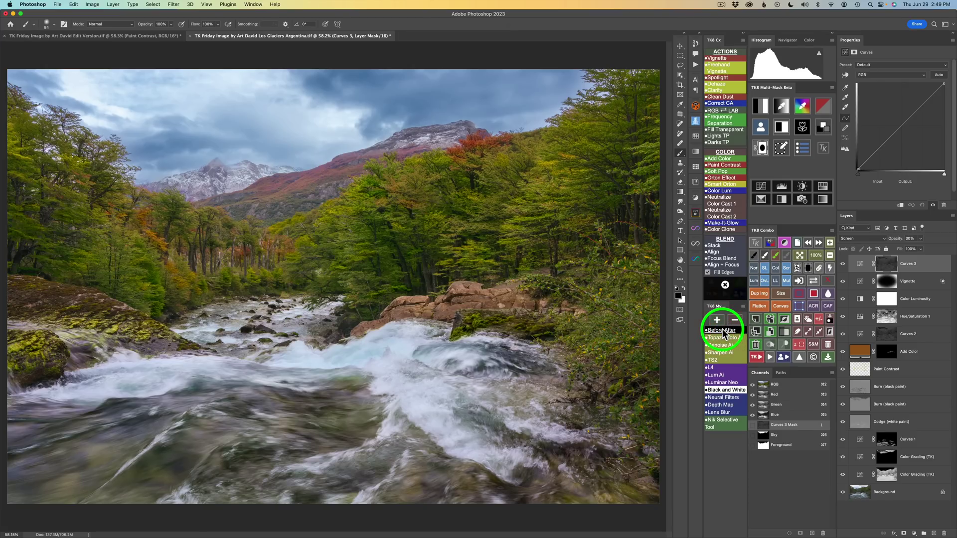
left_click(724, 331)
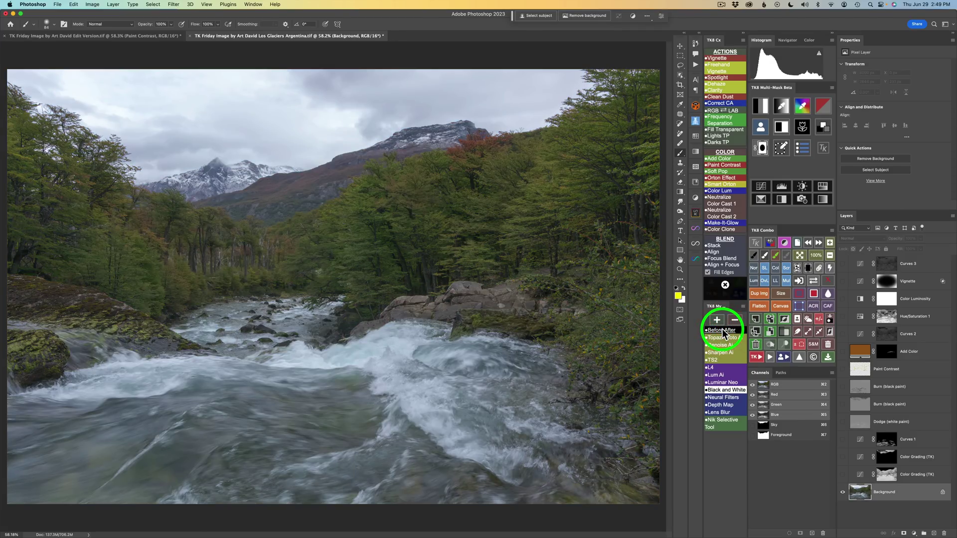
left_click(723, 331)
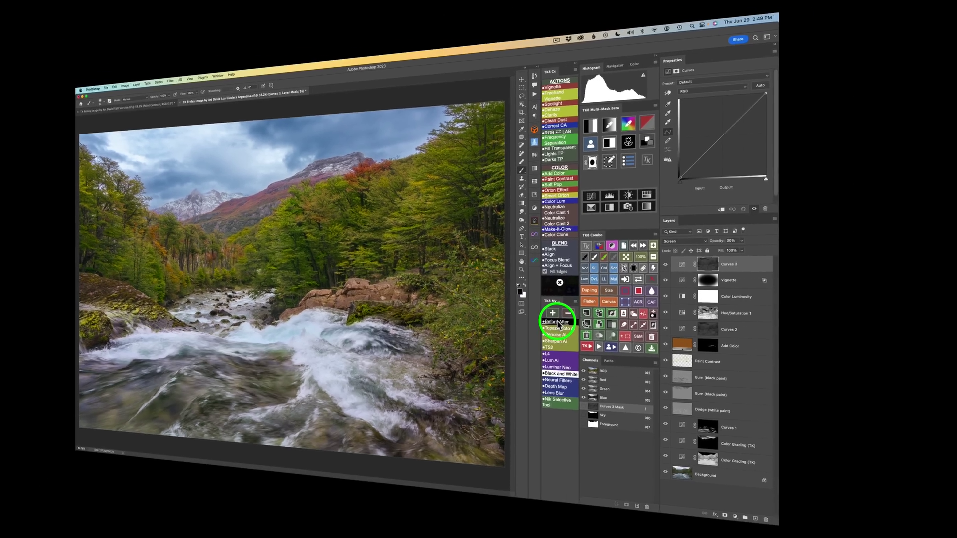